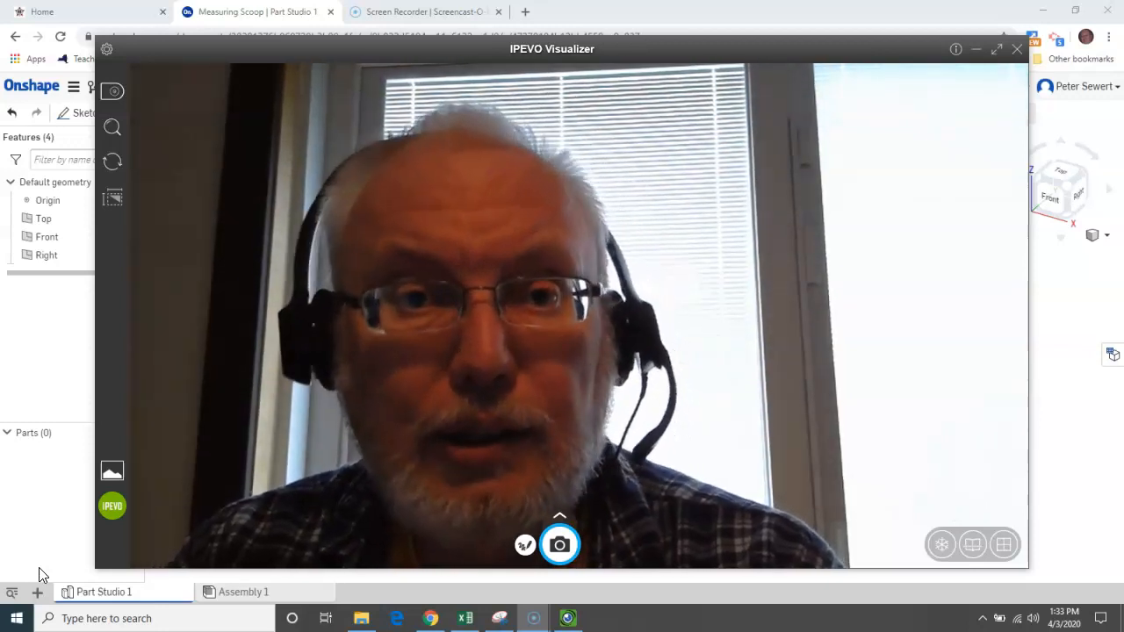
pyautogui.click(51, 573)
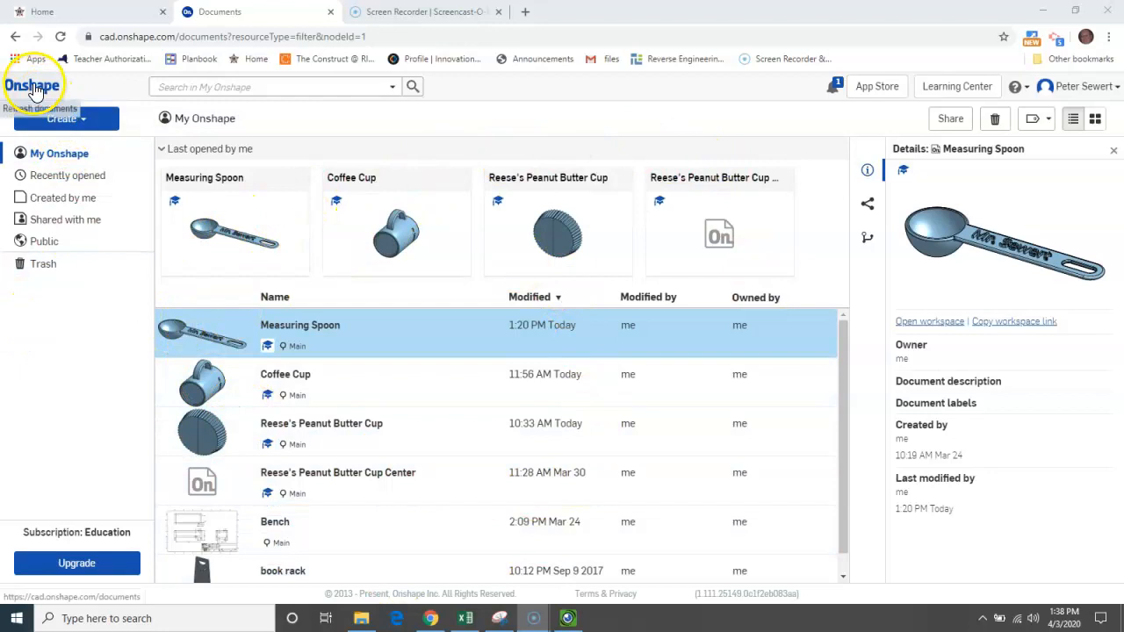
# Step: Create a new document named "Measuring Scoop"
pyautogui.click(54, 123)
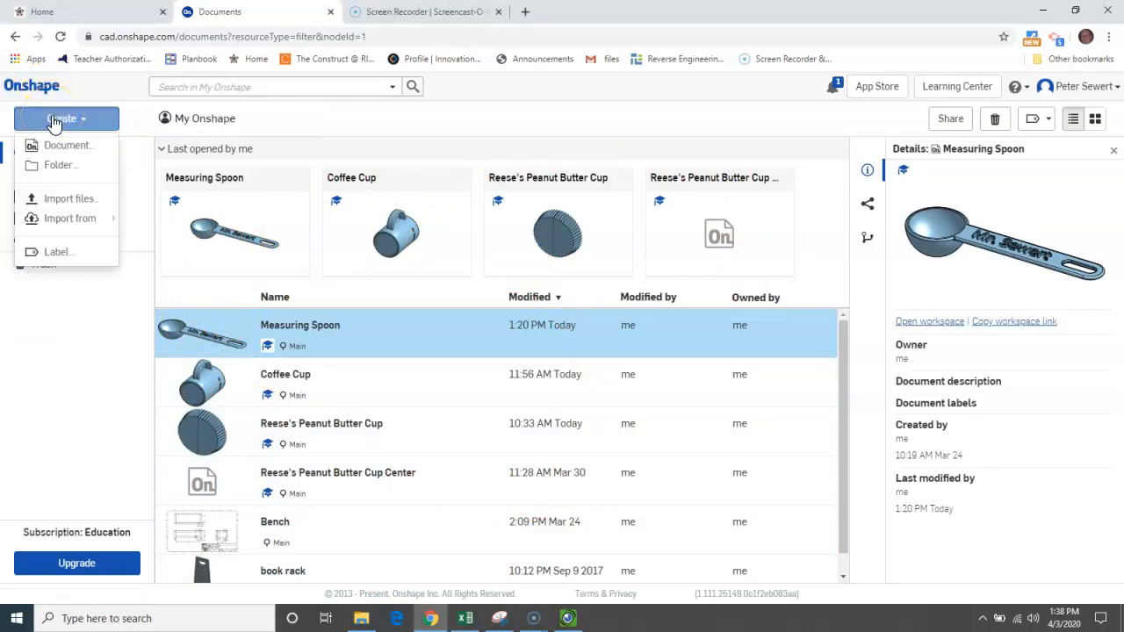
pyautogui.click(59, 145)
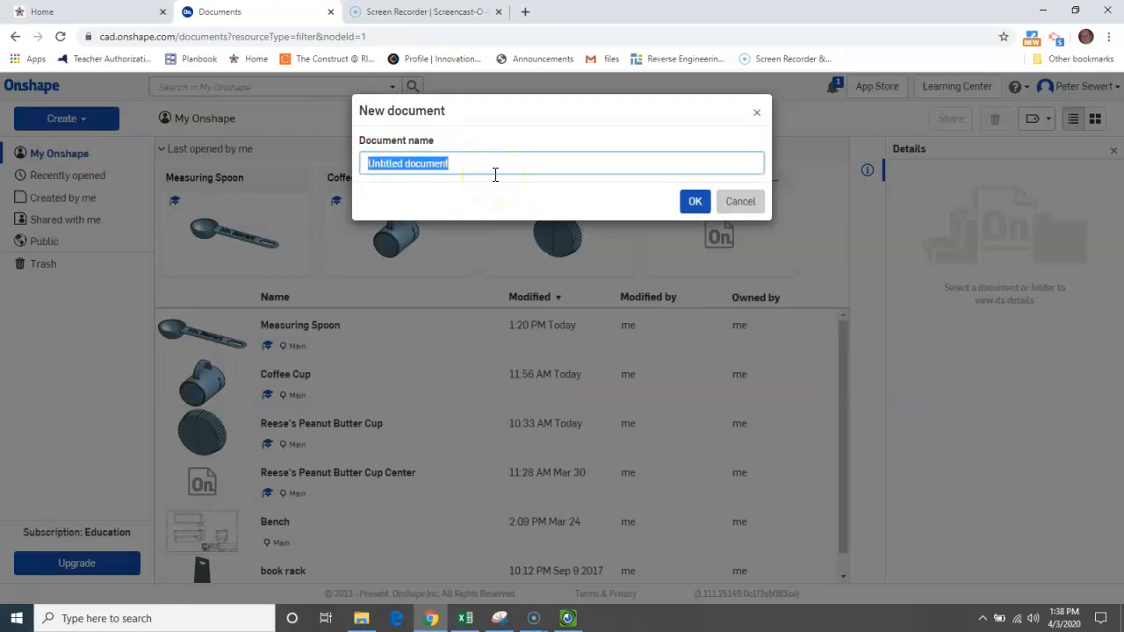
pyautogui.write('Measuring Scoop')
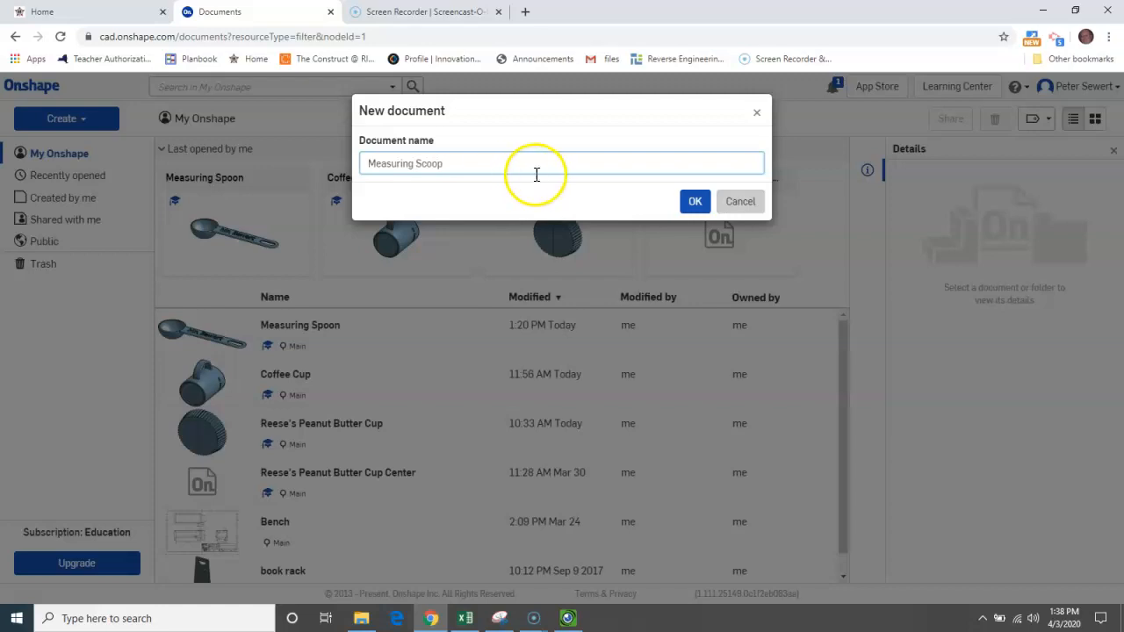
pyautogui.click(696, 203)
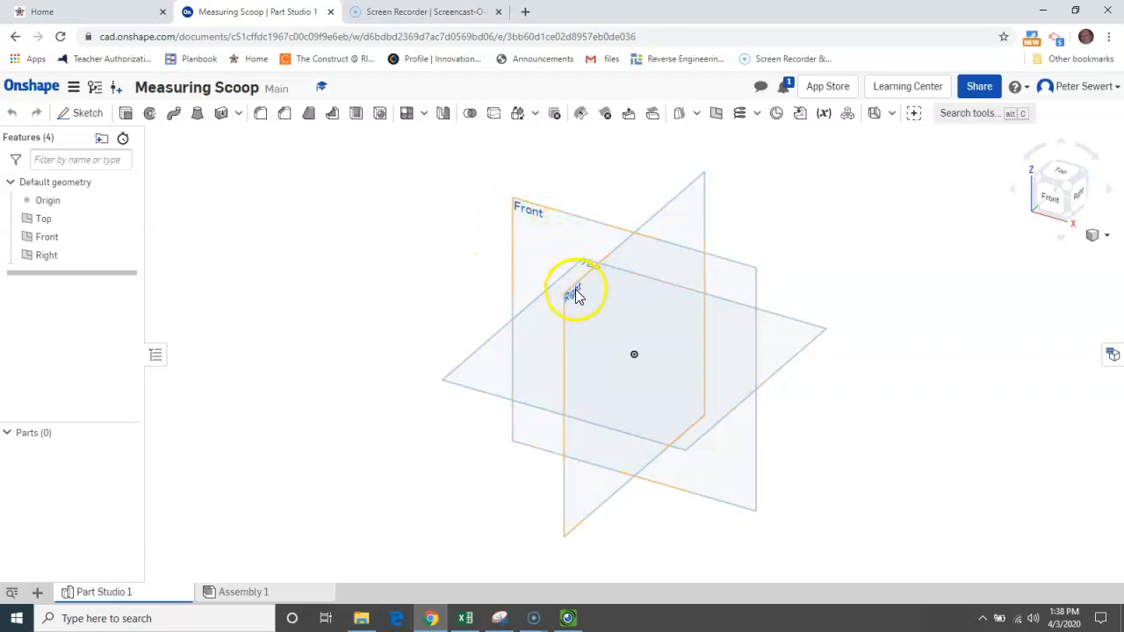
# Step: Start a sketch on the Front plane and view it normal to the sketch plane
pyautogui.click(536, 215)
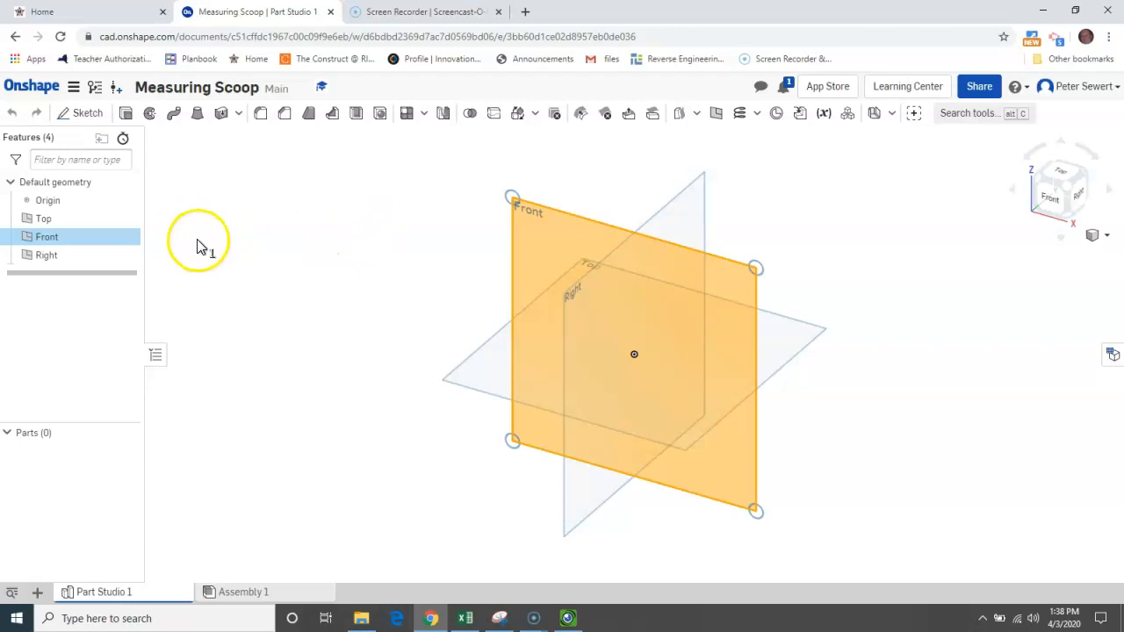
pyautogui.click(85, 114)
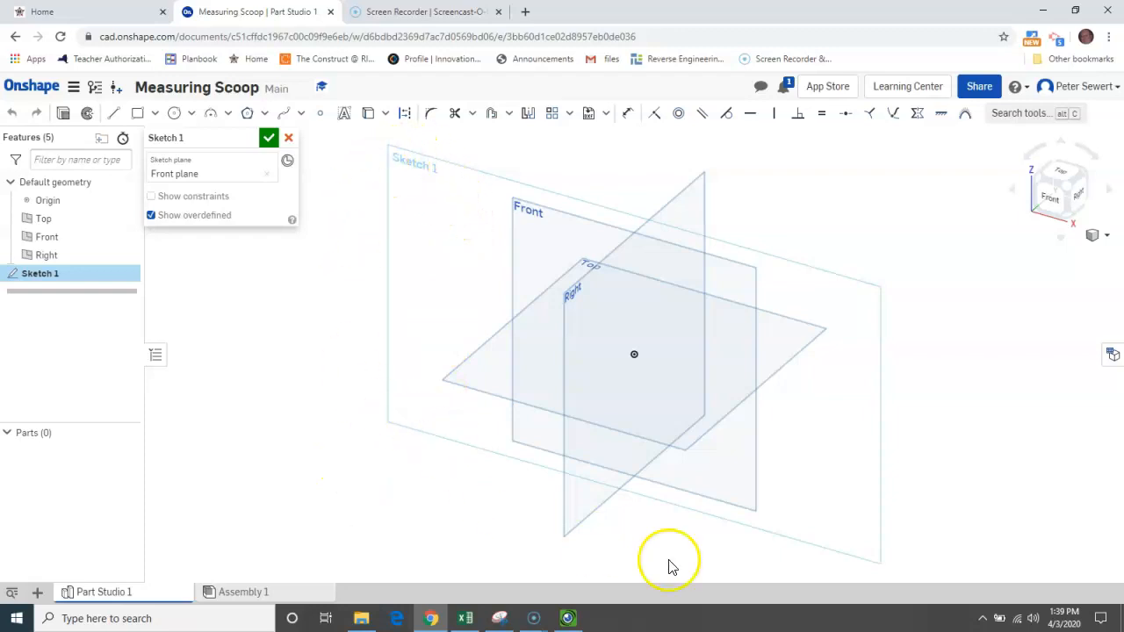
pyautogui.click(938, 293)
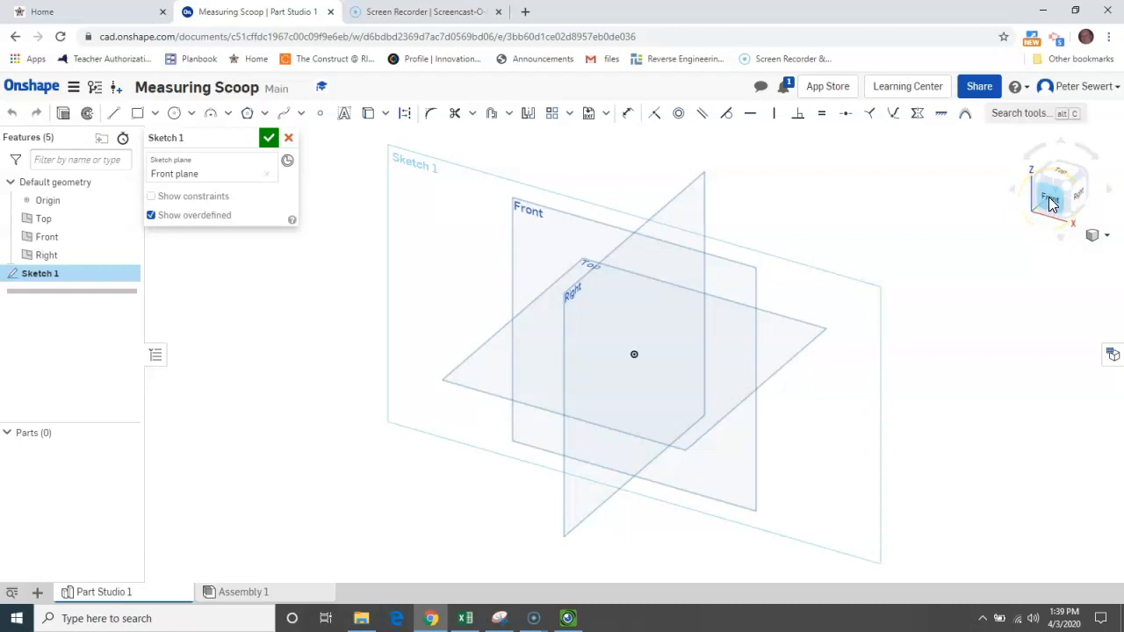
pyautogui.click(962, 286)
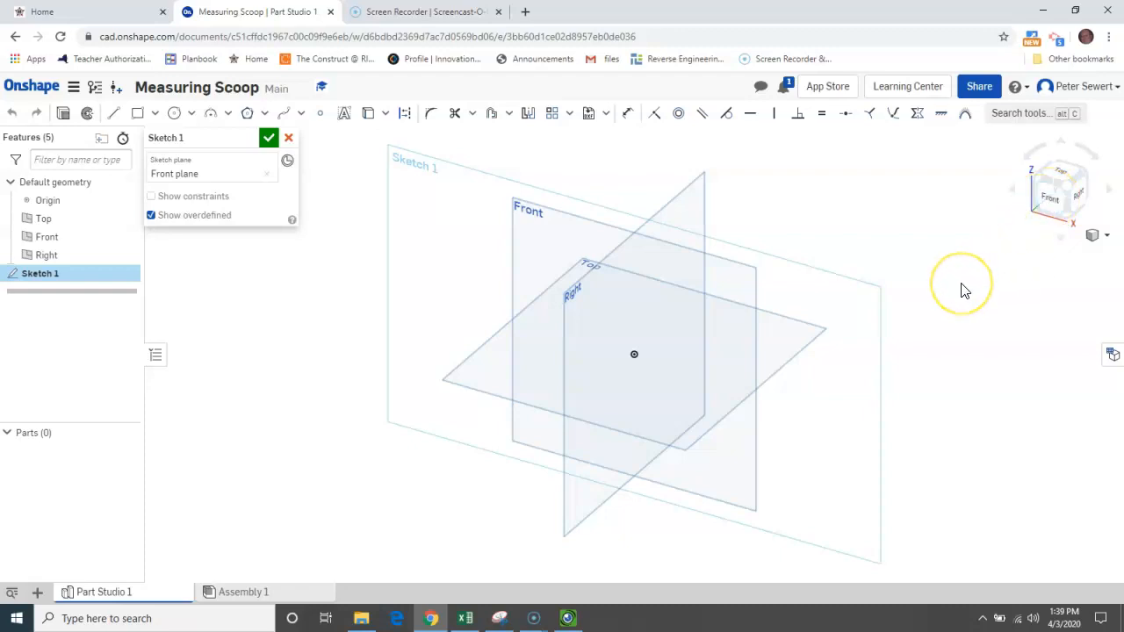
pyautogui.rightClick(964, 290)
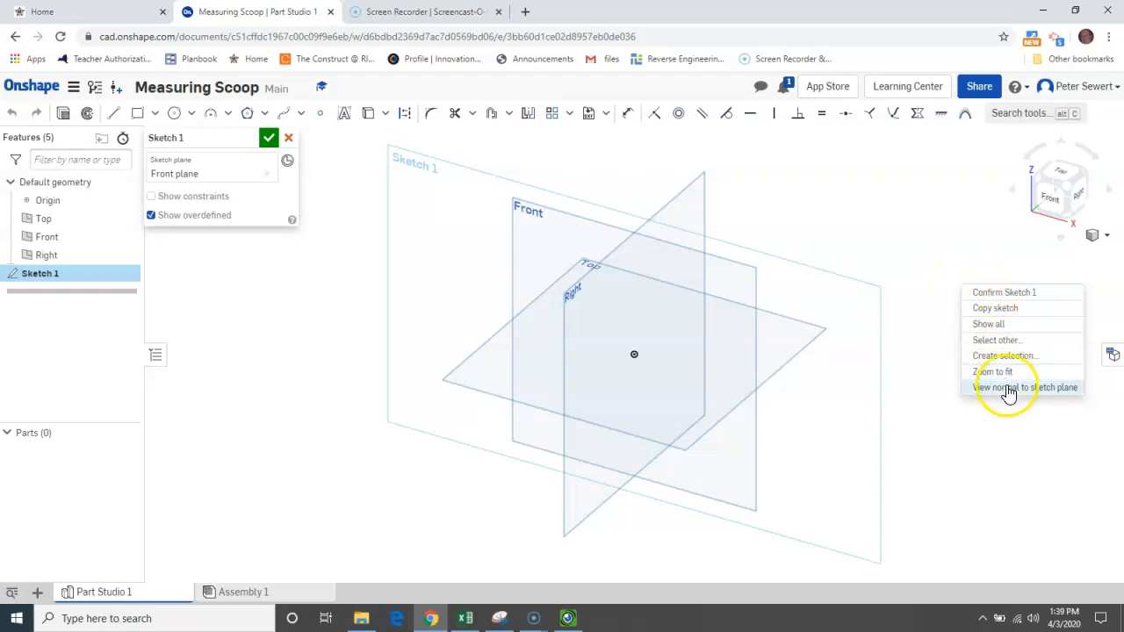
pyautogui.click(981, 391)
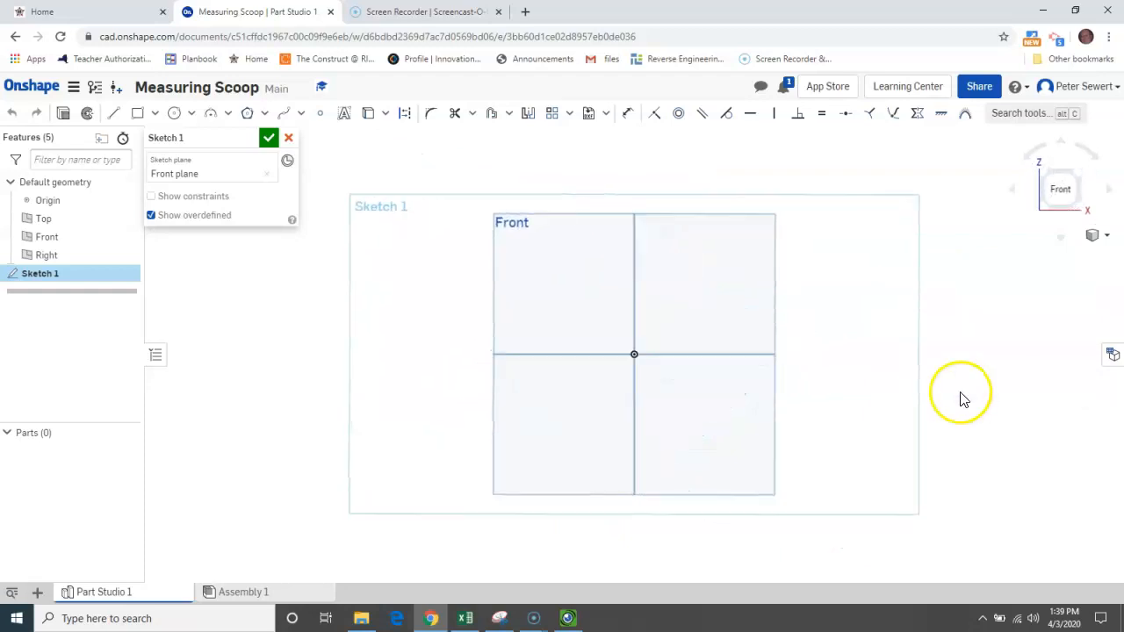
pyautogui.scroll(5, 673, 356)
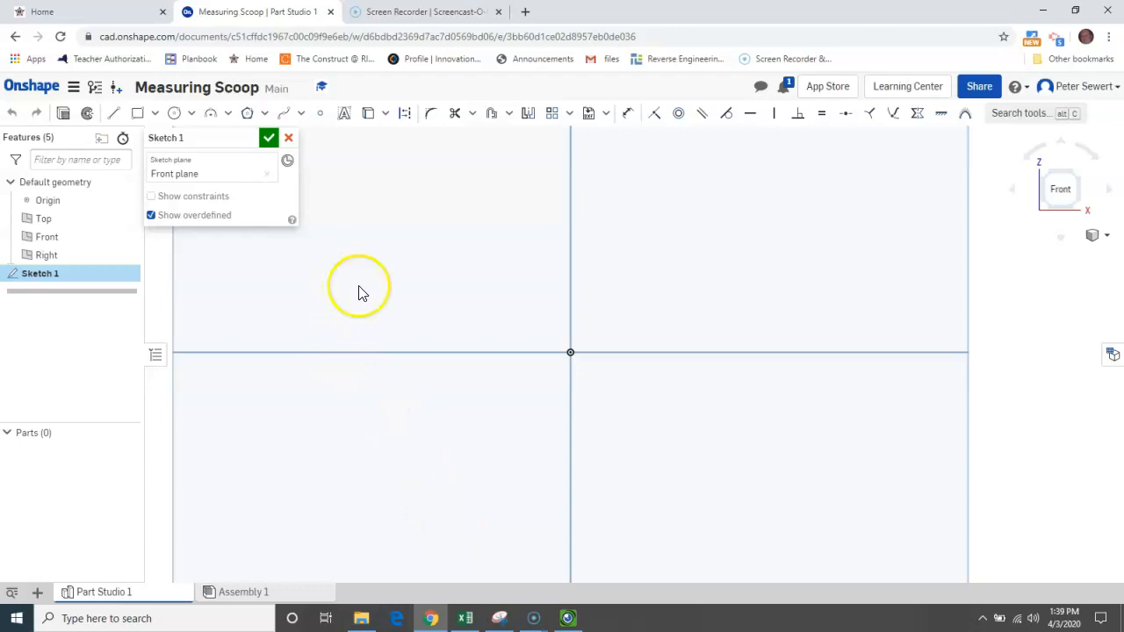
# Step: Draw a circle centred on the origin with a diameter of 1.25
pyautogui.click(175, 114)
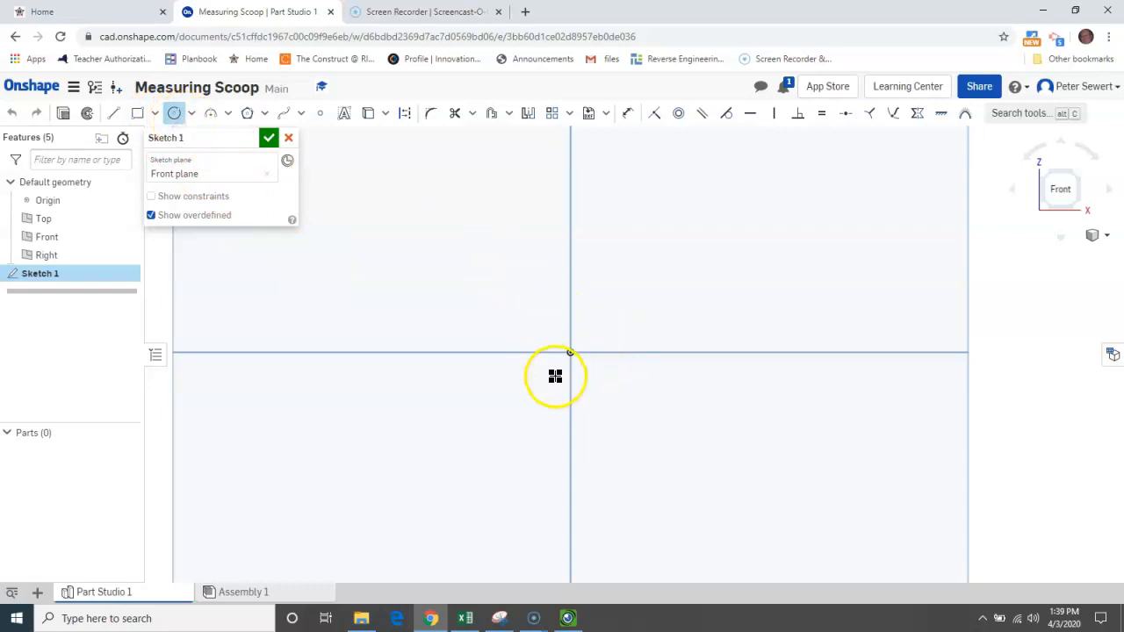
pyautogui.click(571, 354)
pyautogui.click(715, 241)
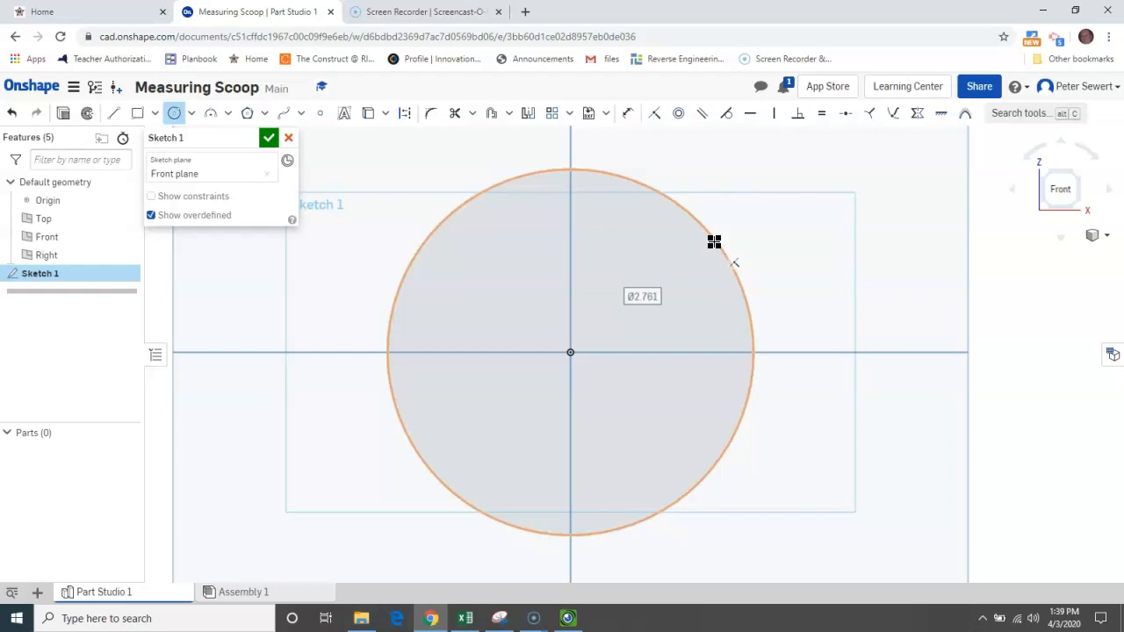
pyautogui.write('1.25')
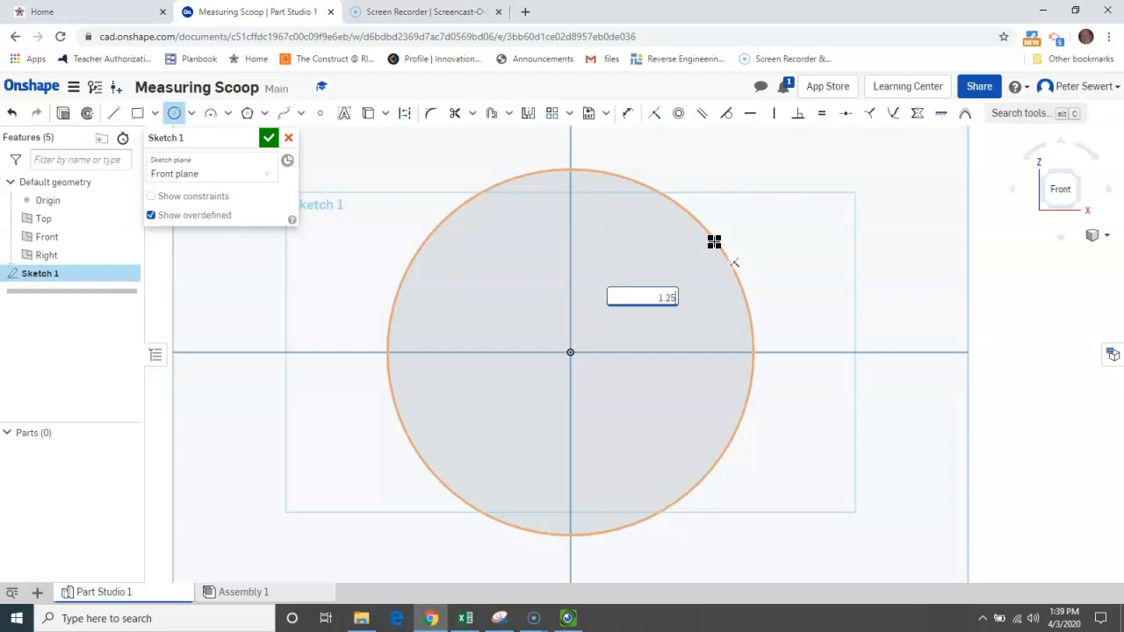
pyautogui.press('Return')
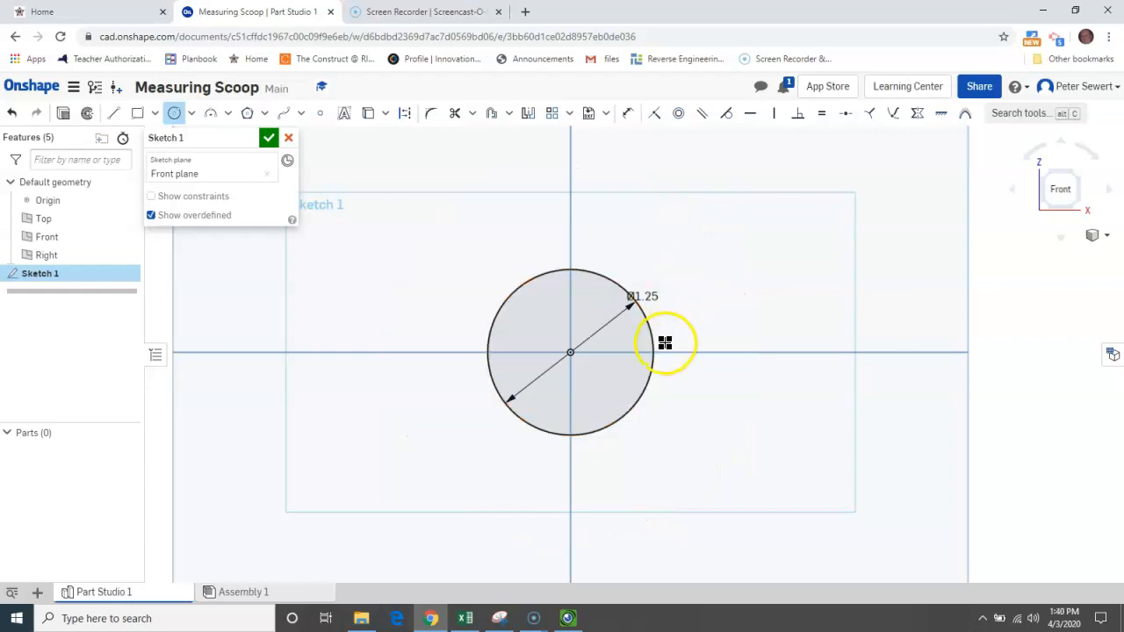
# Step: Draw a vertical line from the circle's centre down to its lowest point and a horizontal line from the centre to its rightmost point
pyautogui.scroll(3, 615, 369)
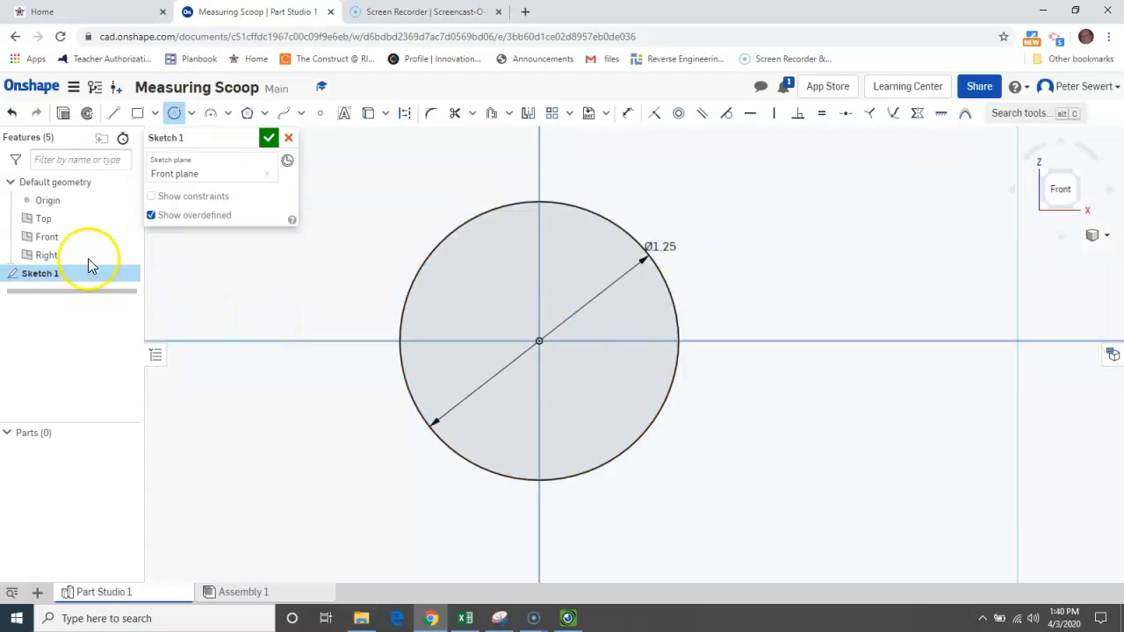
pyautogui.click(112, 116)
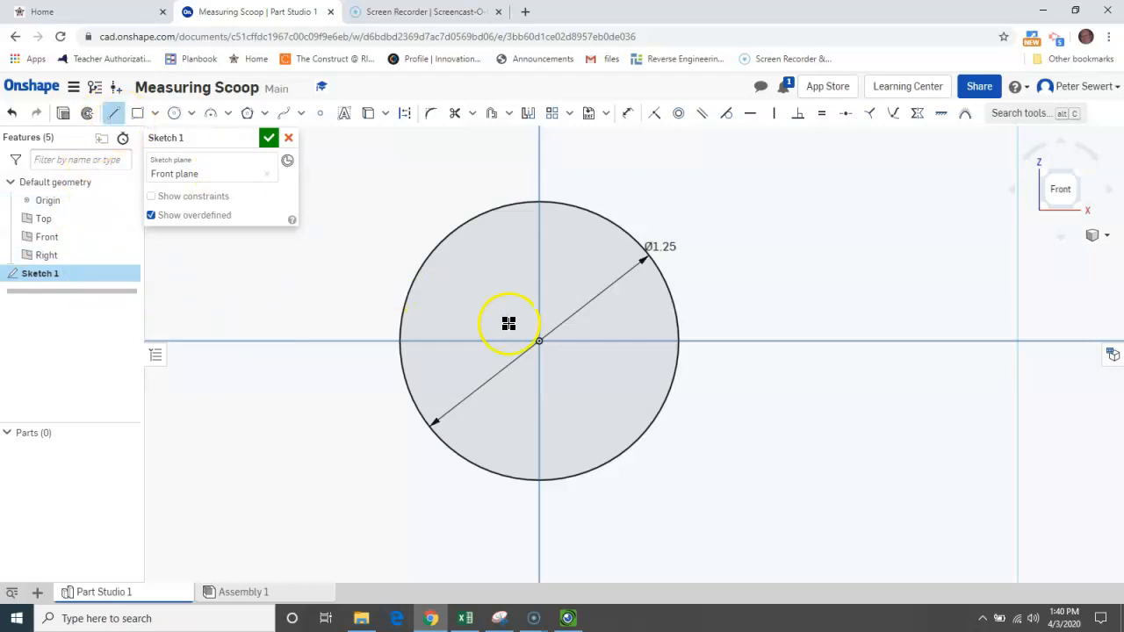
pyautogui.click(534, 338)
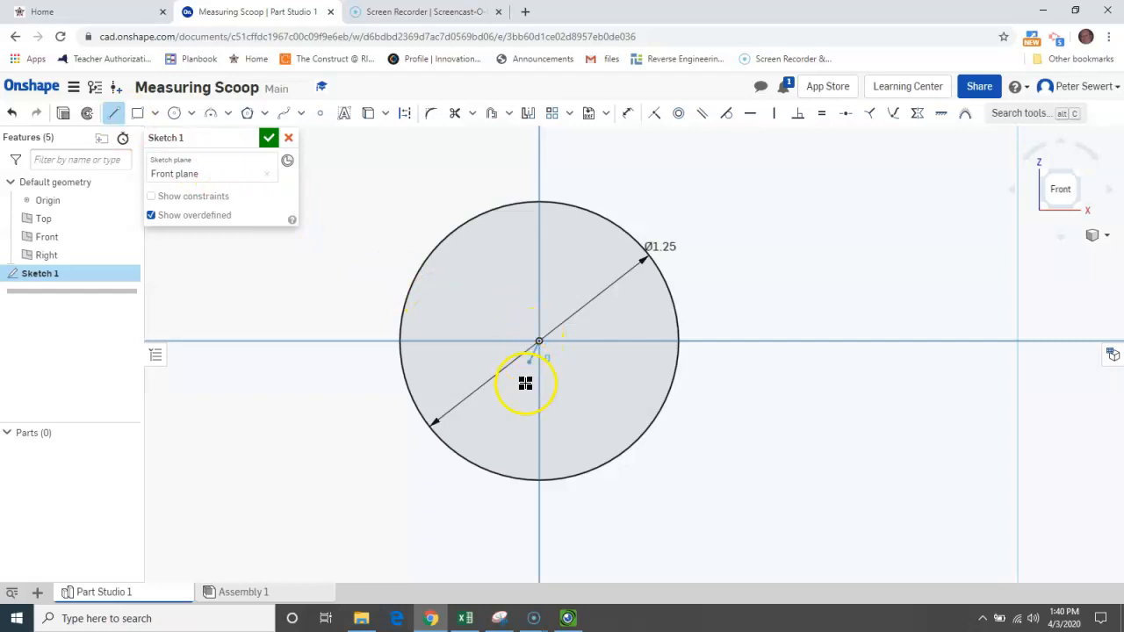
pyautogui.click(539, 479)
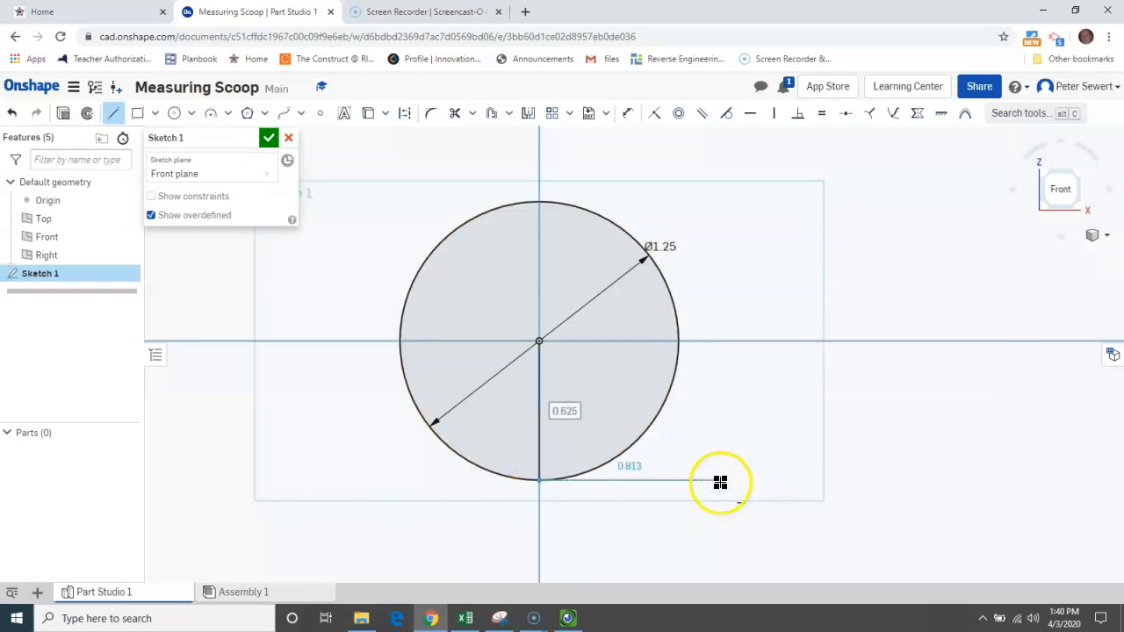
pyautogui.press('Escape')
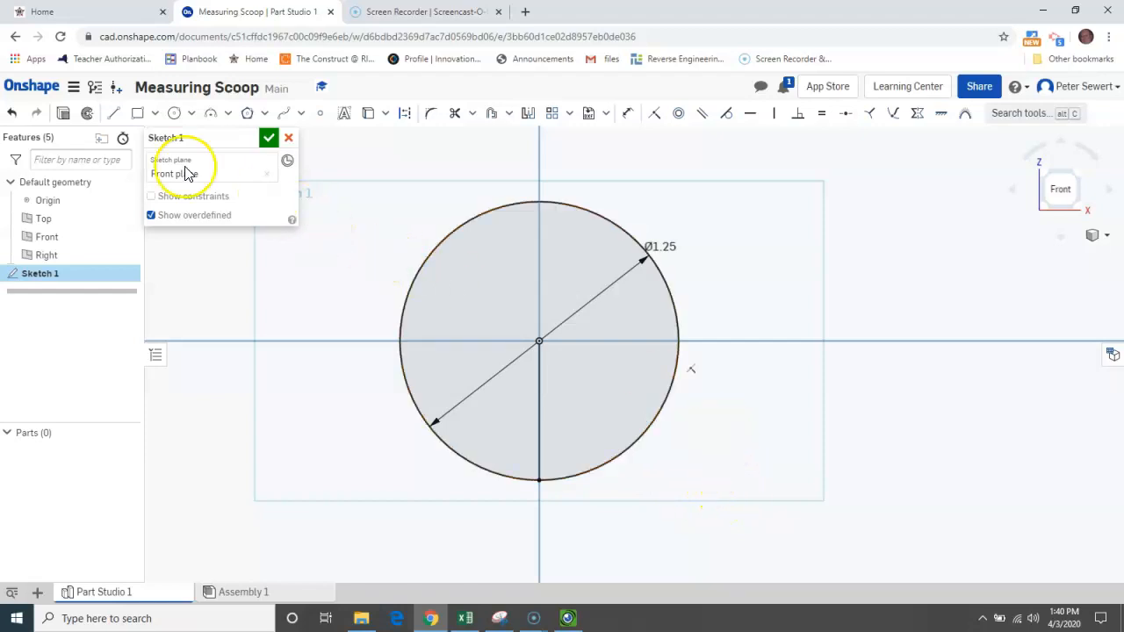
pyautogui.click(113, 114)
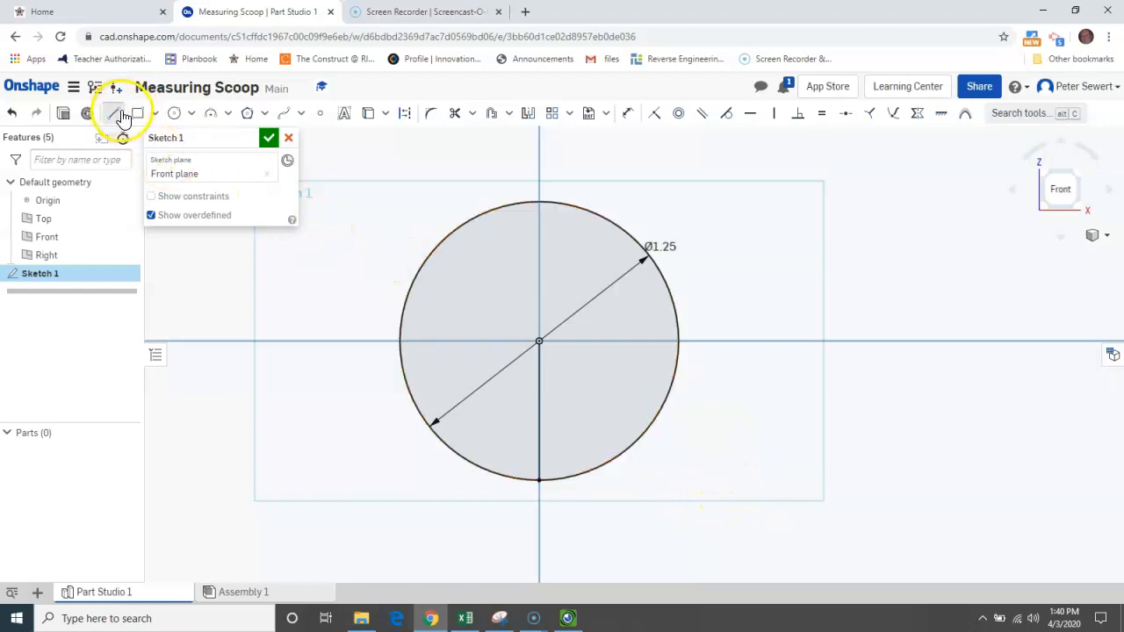
pyautogui.click(540, 341)
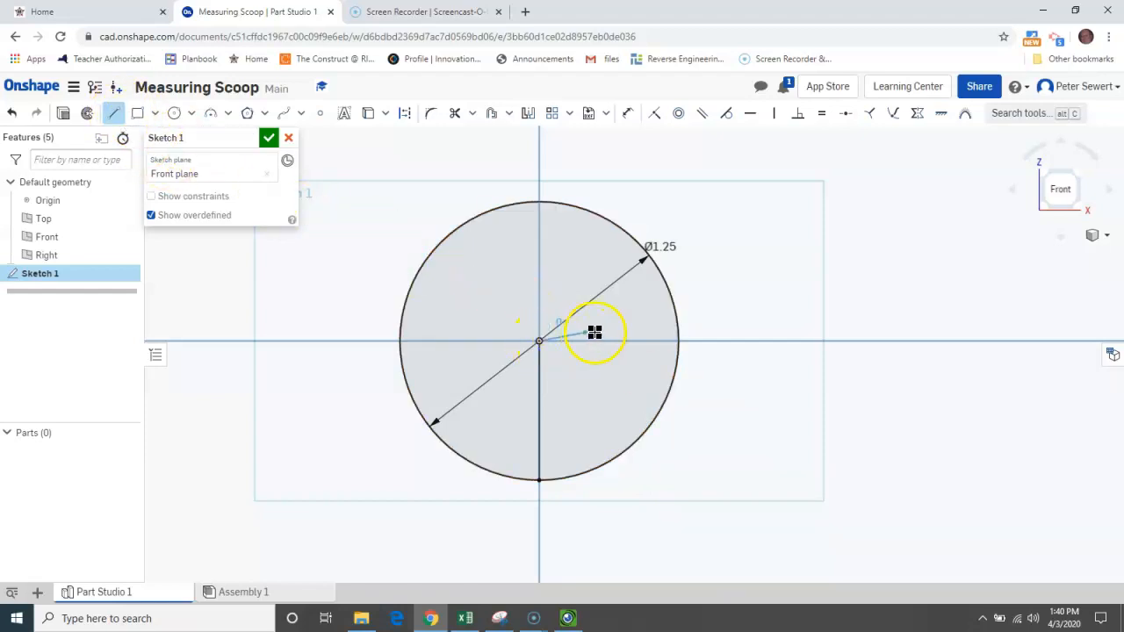
pyautogui.click(678, 339)
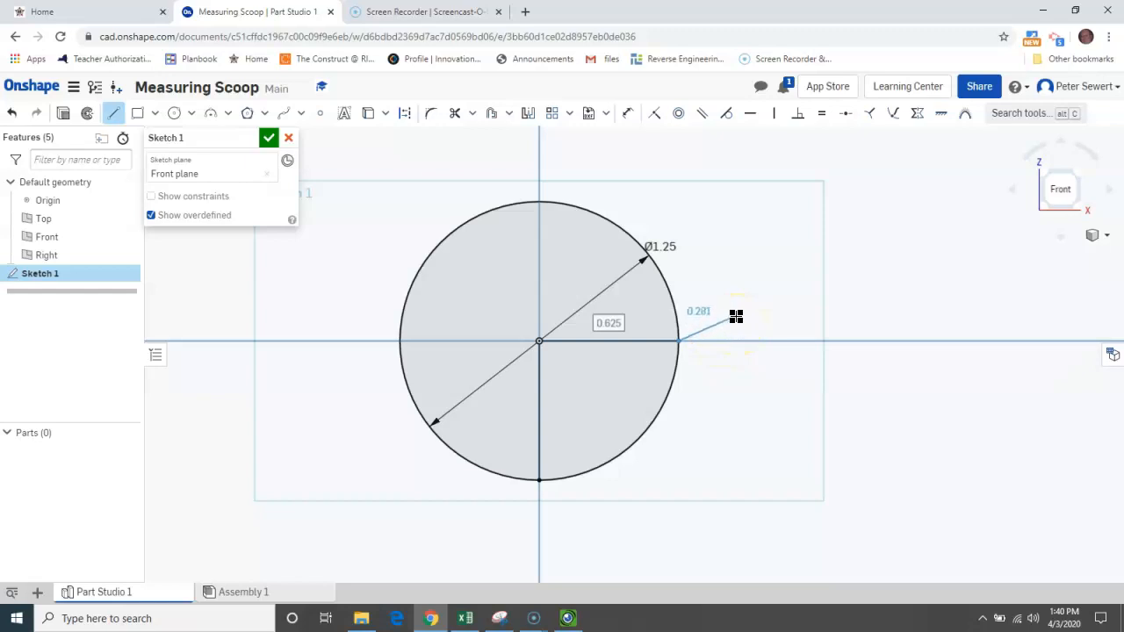
pyautogui.press('Escape')
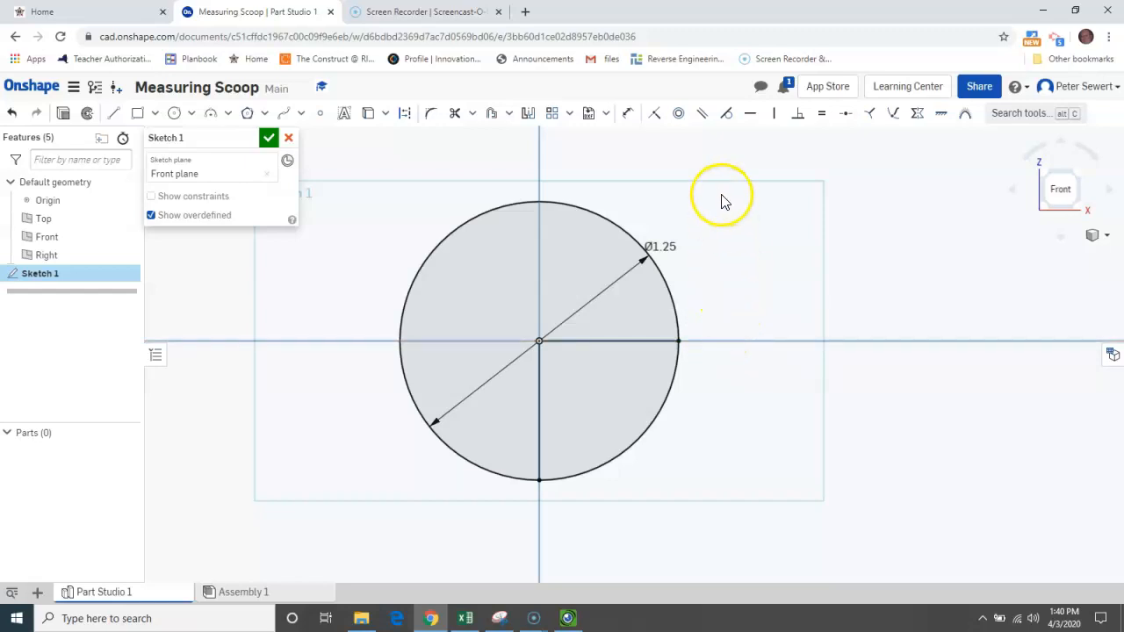
pyautogui.click(456, 122)
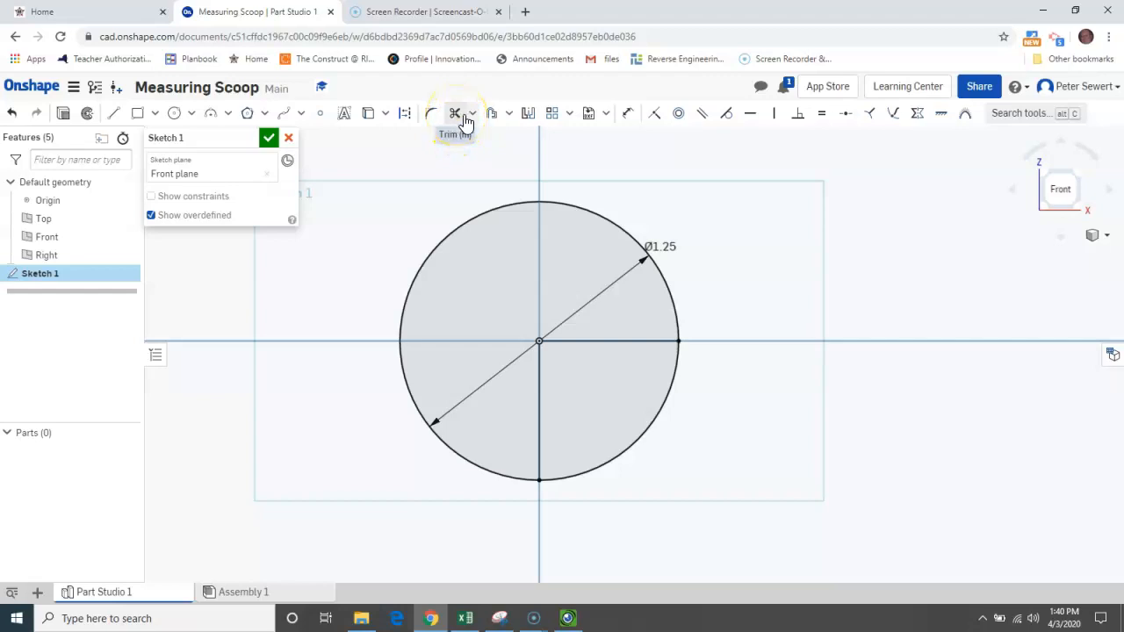
pyautogui.click(471, 118)
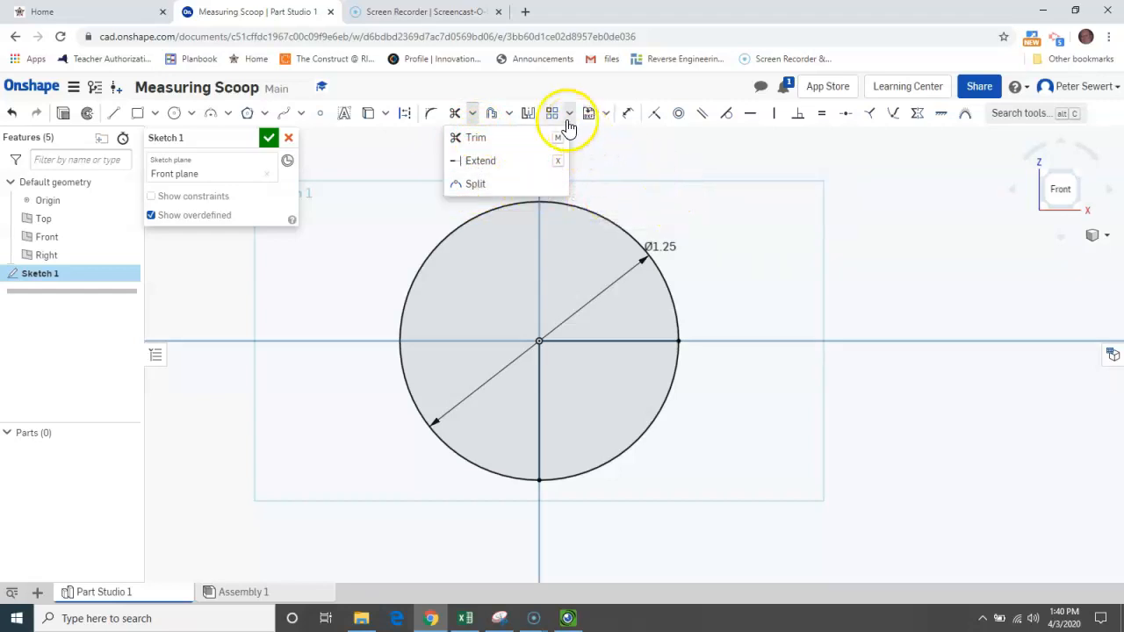
pyautogui.click(569, 114)
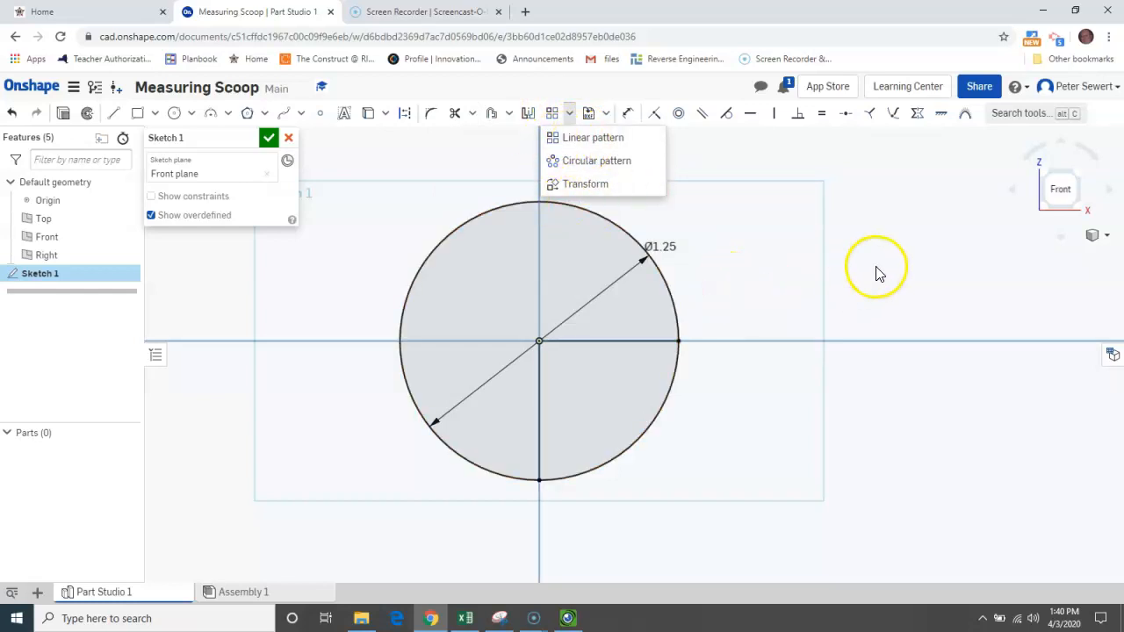
pyautogui.click(385, 113)
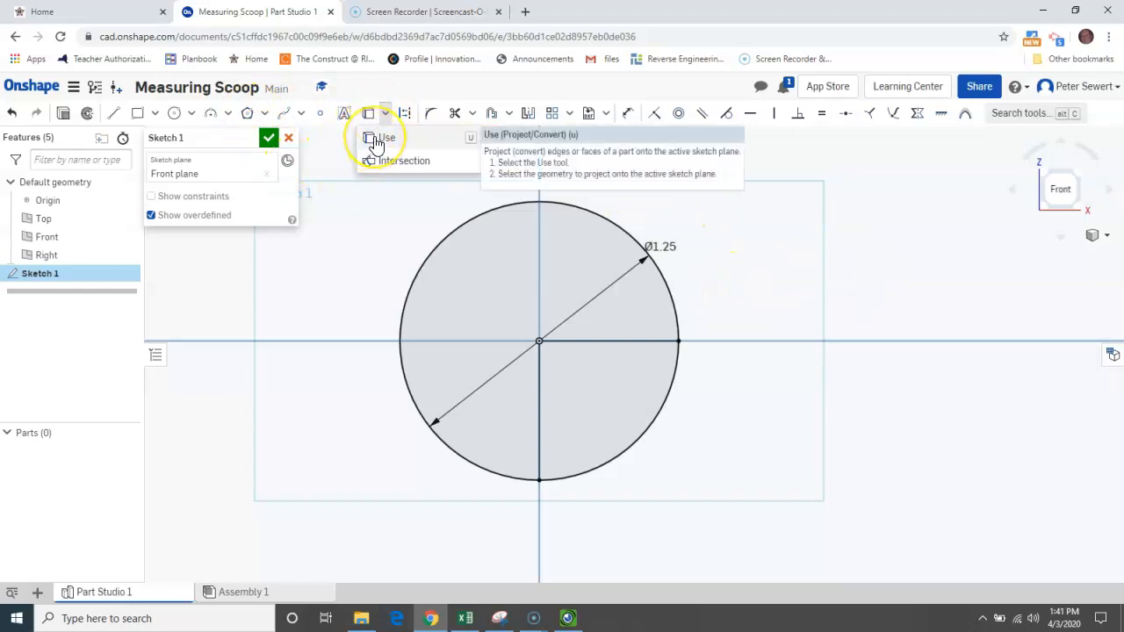
pyautogui.click(377, 145)
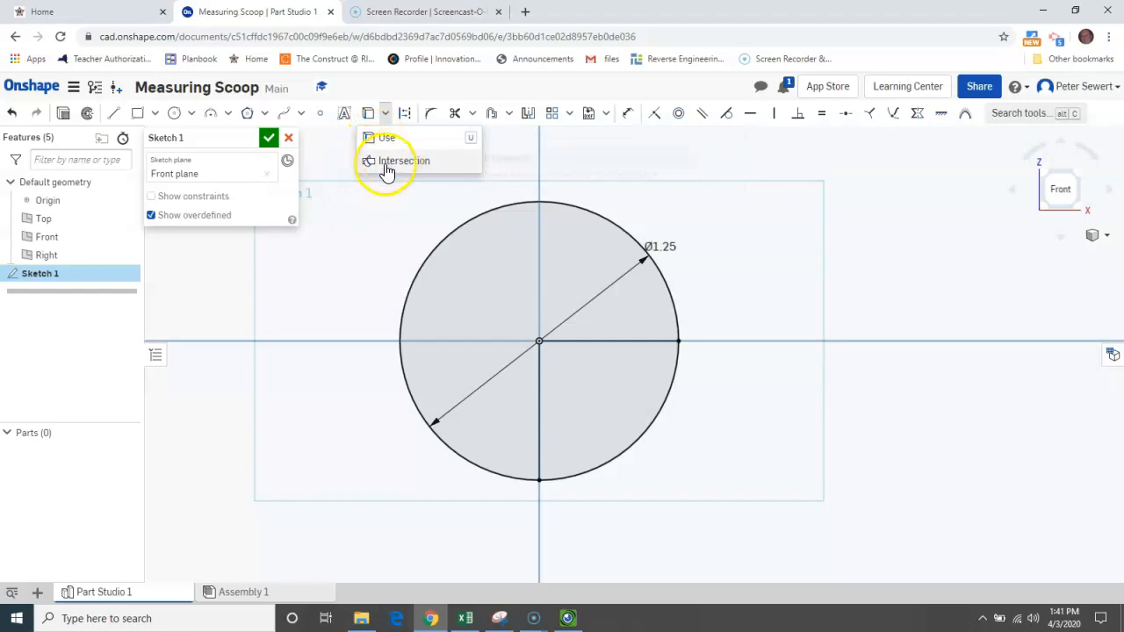
pyautogui.click(354, 203)
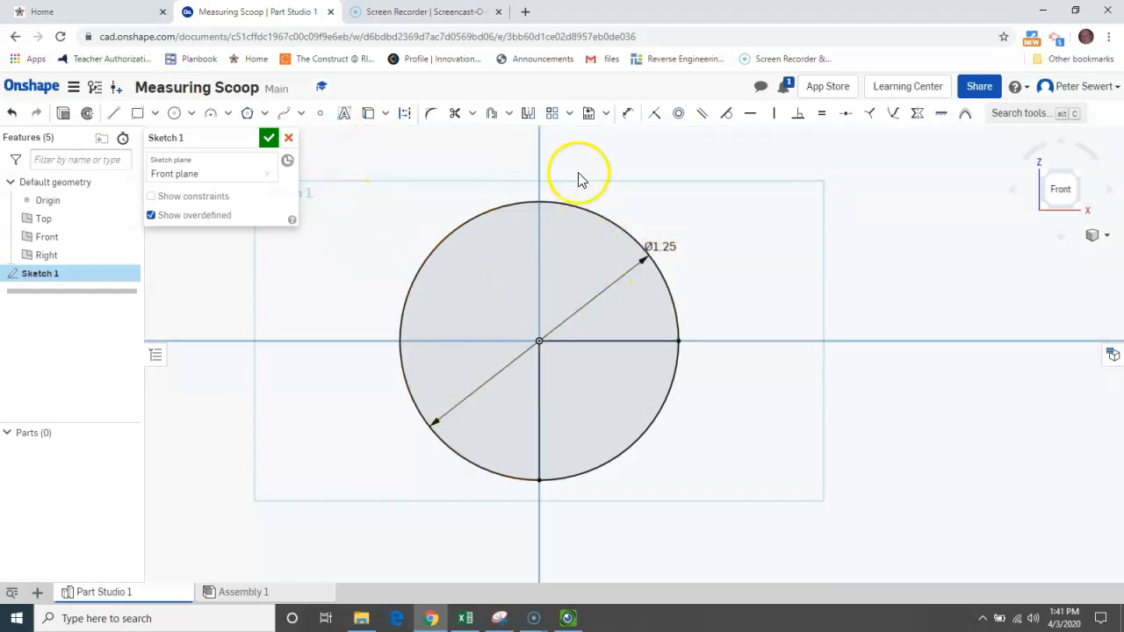
# Step: Trim away the circle outside the two radius lines, leaving only the lower-right quarter arc, and finish the sketch
pyautogui.click(456, 115)
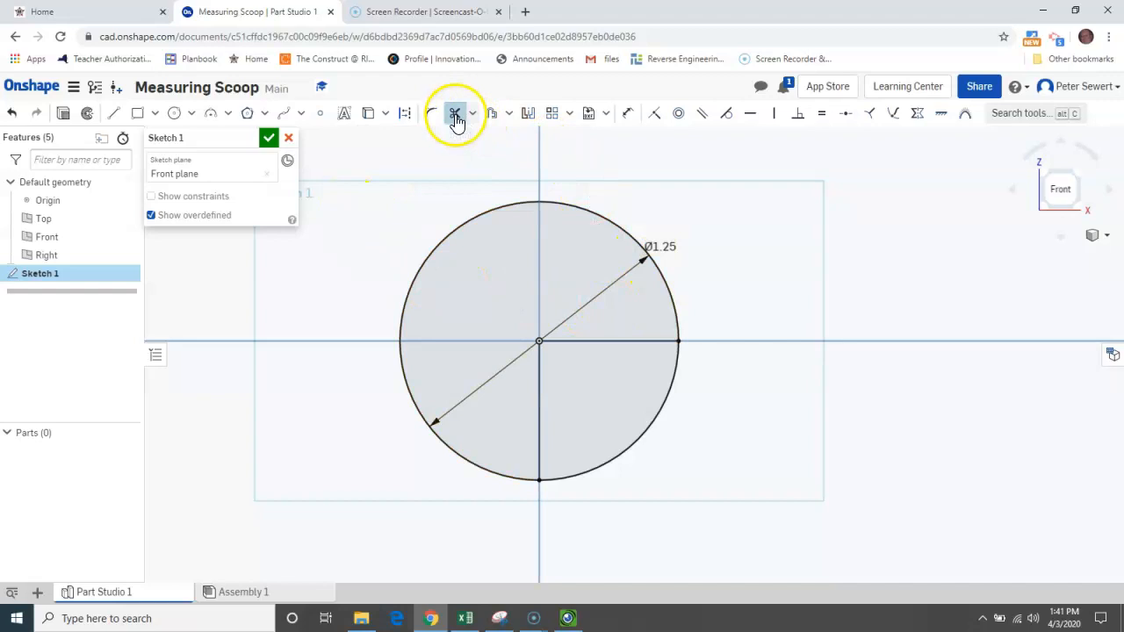
pyautogui.click(604, 219)
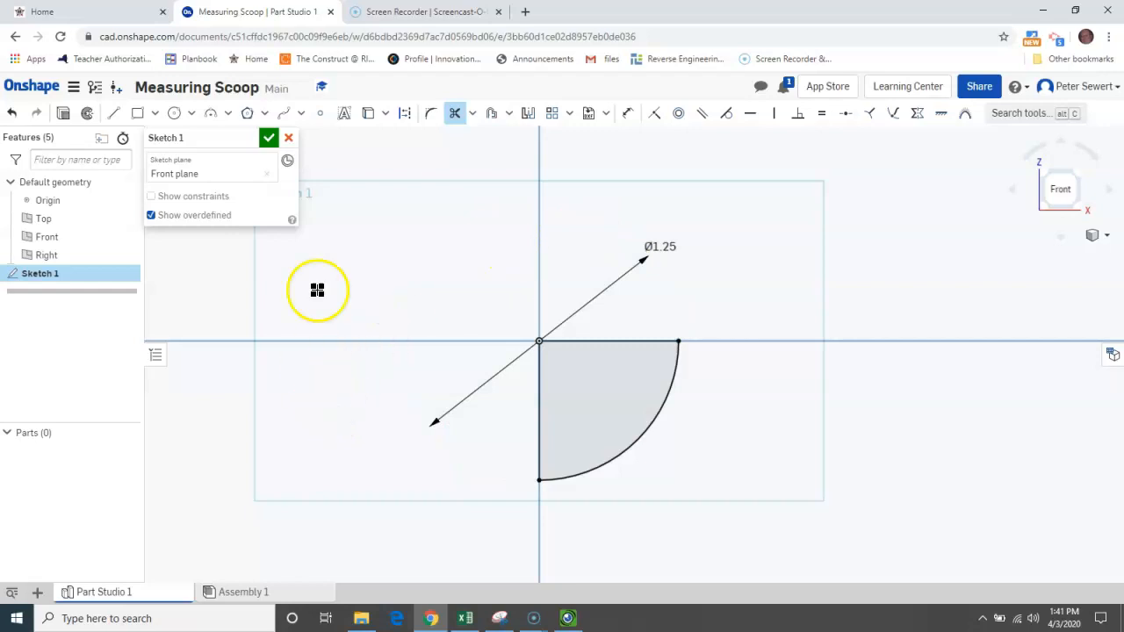
pyautogui.click(269, 138)
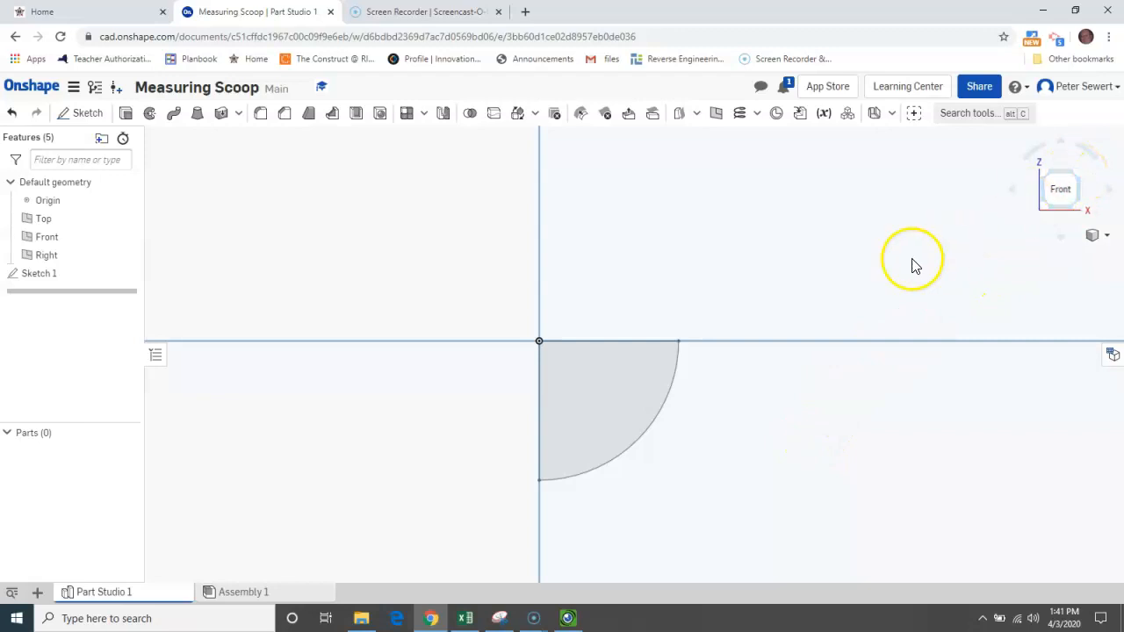
# Step: Revolve the quarter-circle profile a full turn about its vertical straight edge to make a new solid hemisphere
pyautogui.click(1100, 237)
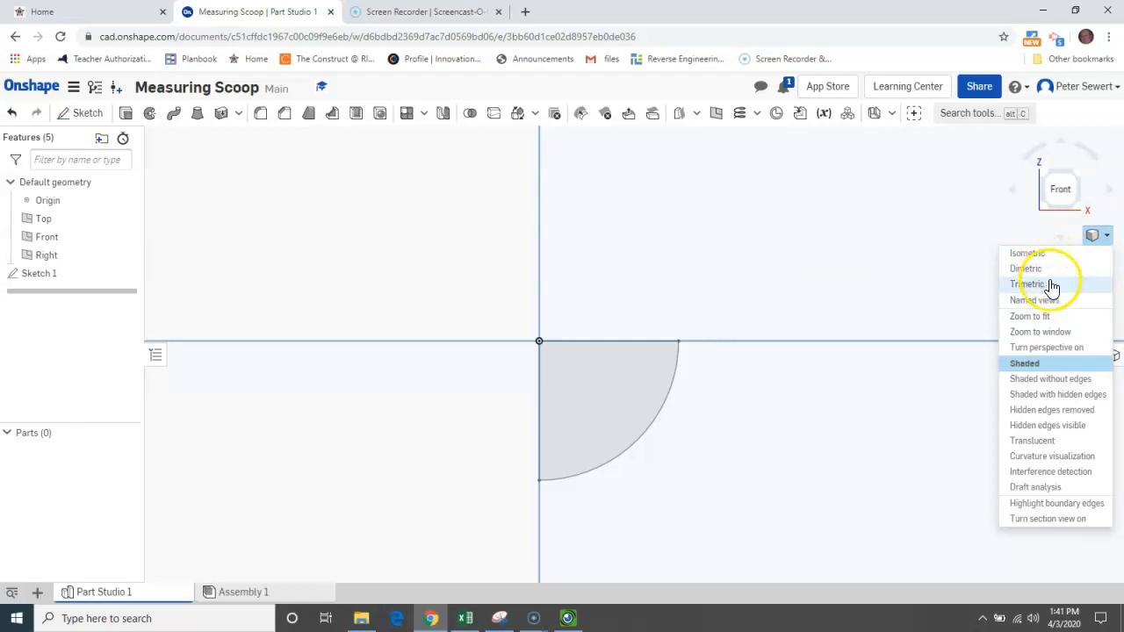
pyautogui.rightClick(897, 289)
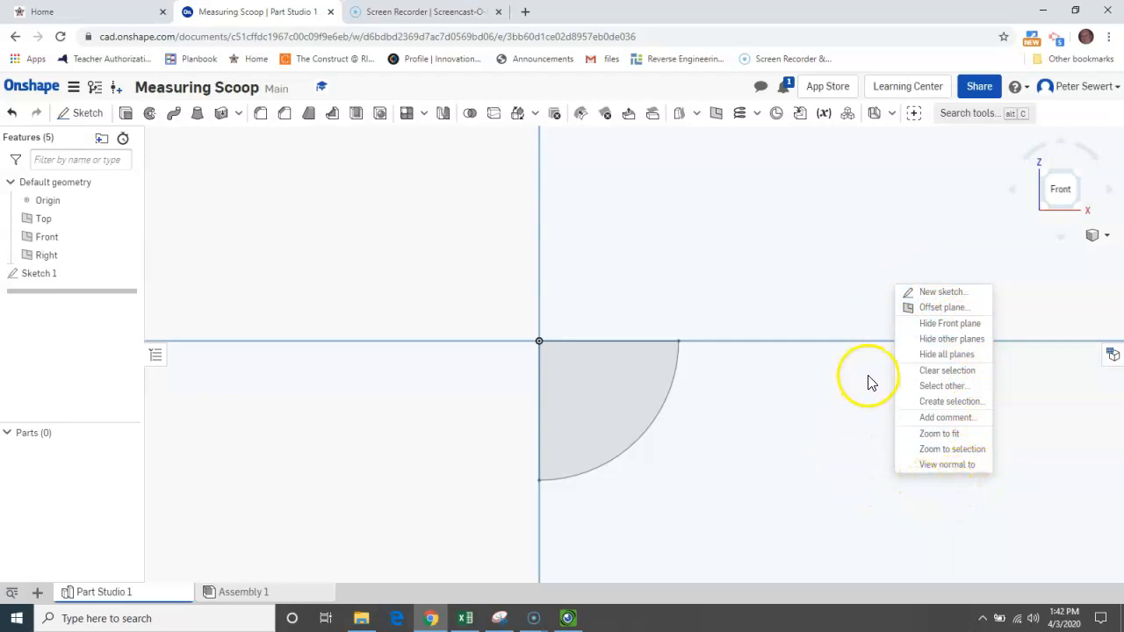
pyautogui.click(1101, 244)
pyautogui.click(1096, 235)
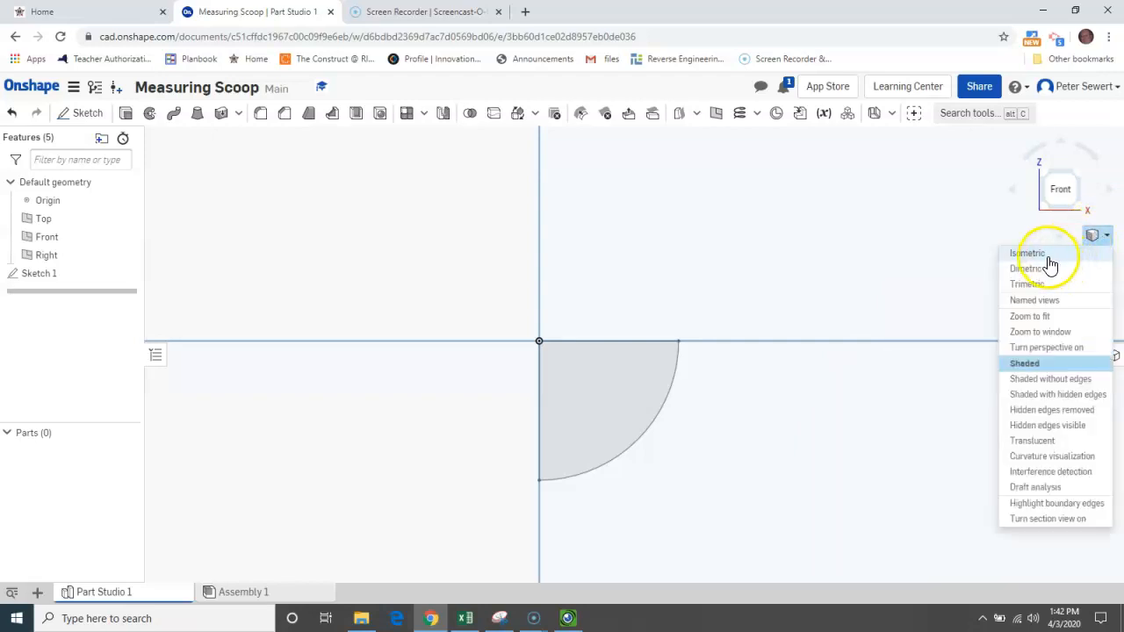
pyautogui.click(1048, 255)
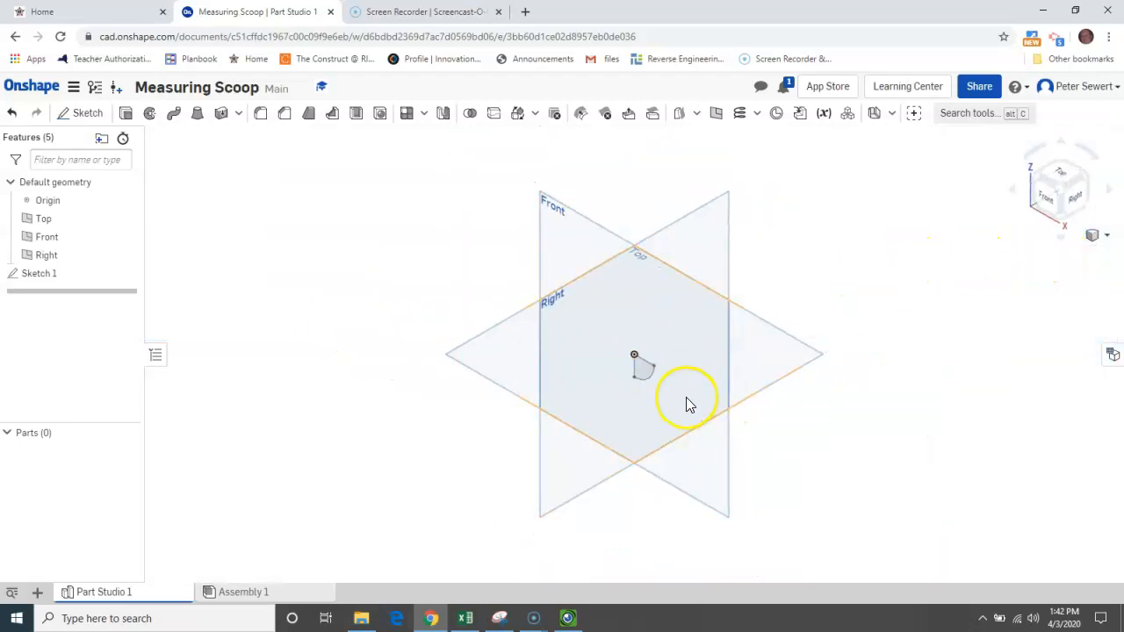
pyautogui.scroll(6, 647, 388)
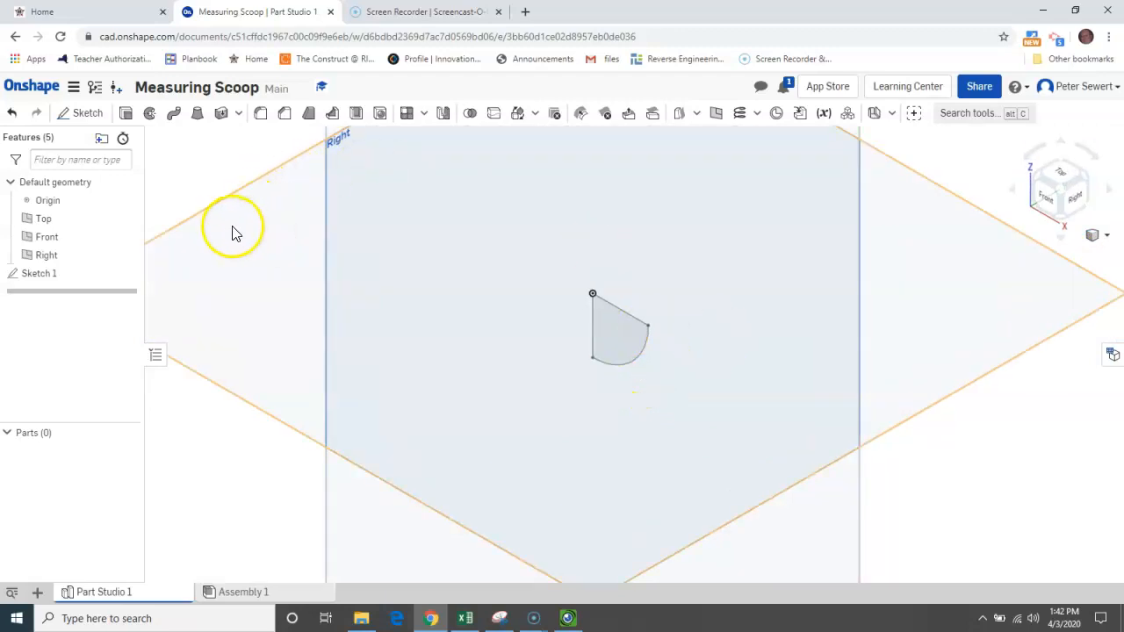
pyautogui.click(149, 117)
pyautogui.click(161, 205)
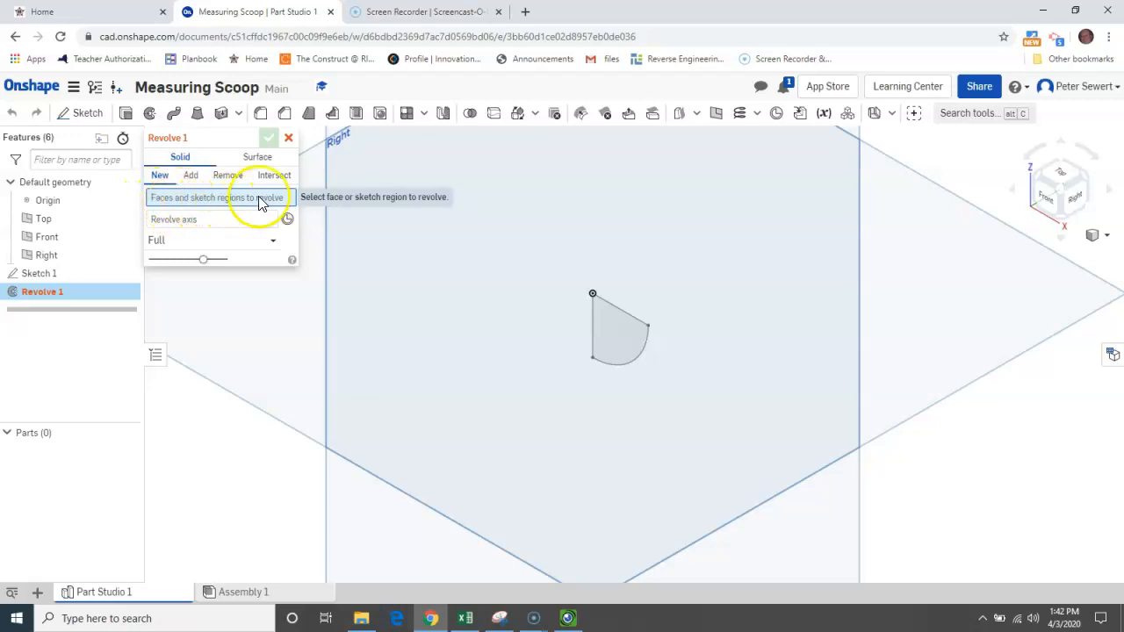
pyautogui.click(622, 351)
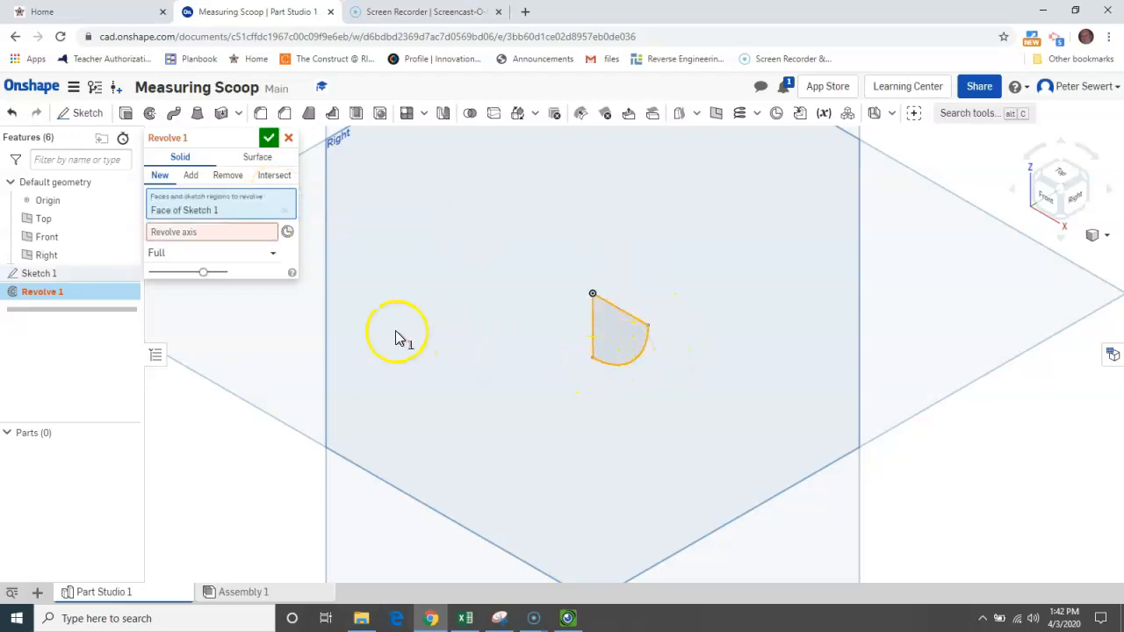
pyautogui.click(195, 243)
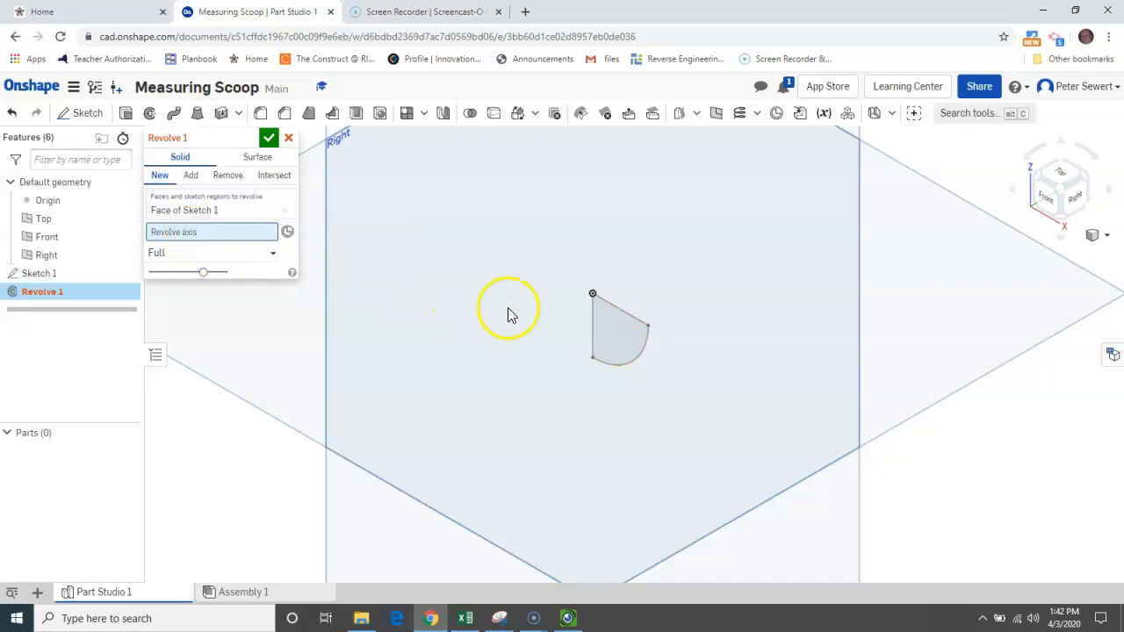
pyautogui.click(593, 333)
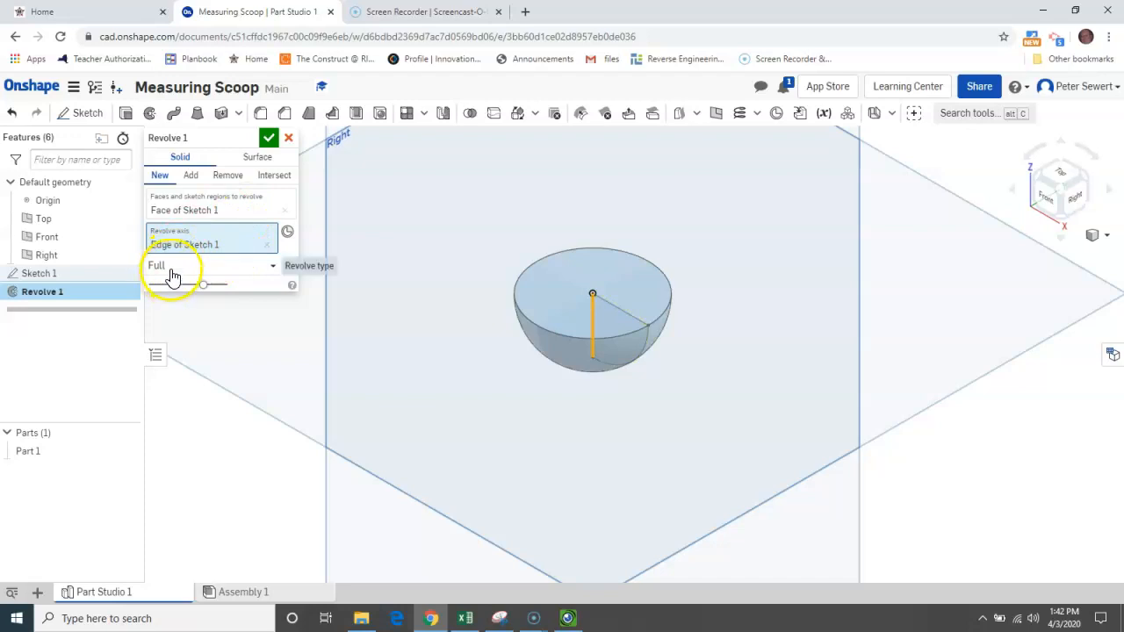
pyautogui.click(269, 138)
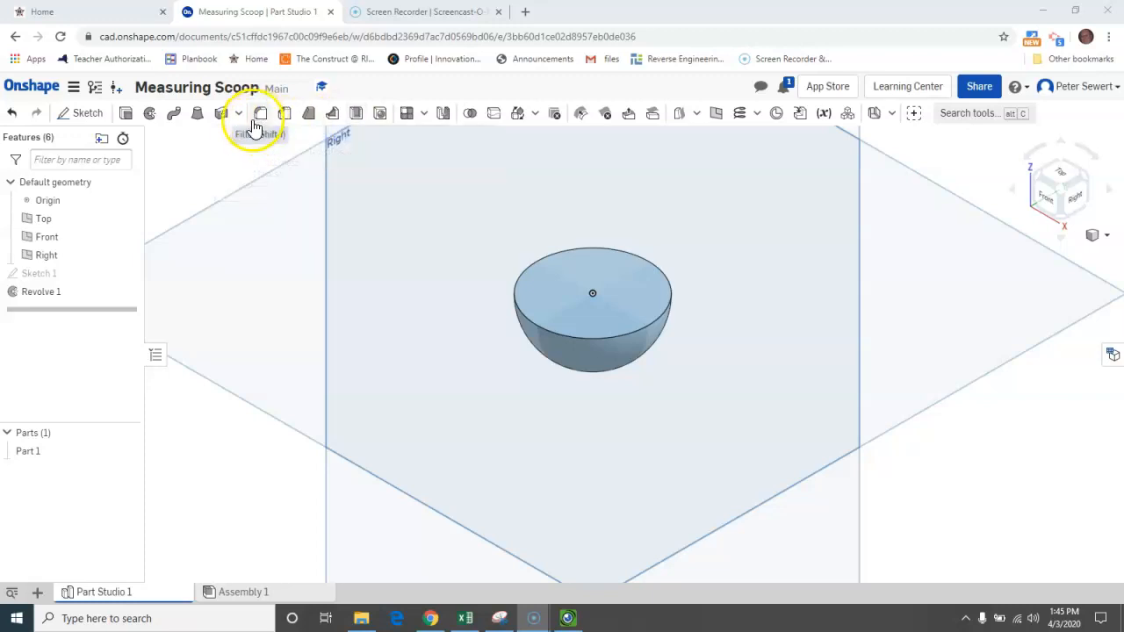
# Step: Shell the hemisphere by removing its flat top face, with a shell thickness of 0.0625 in
pyautogui.click(357, 119)
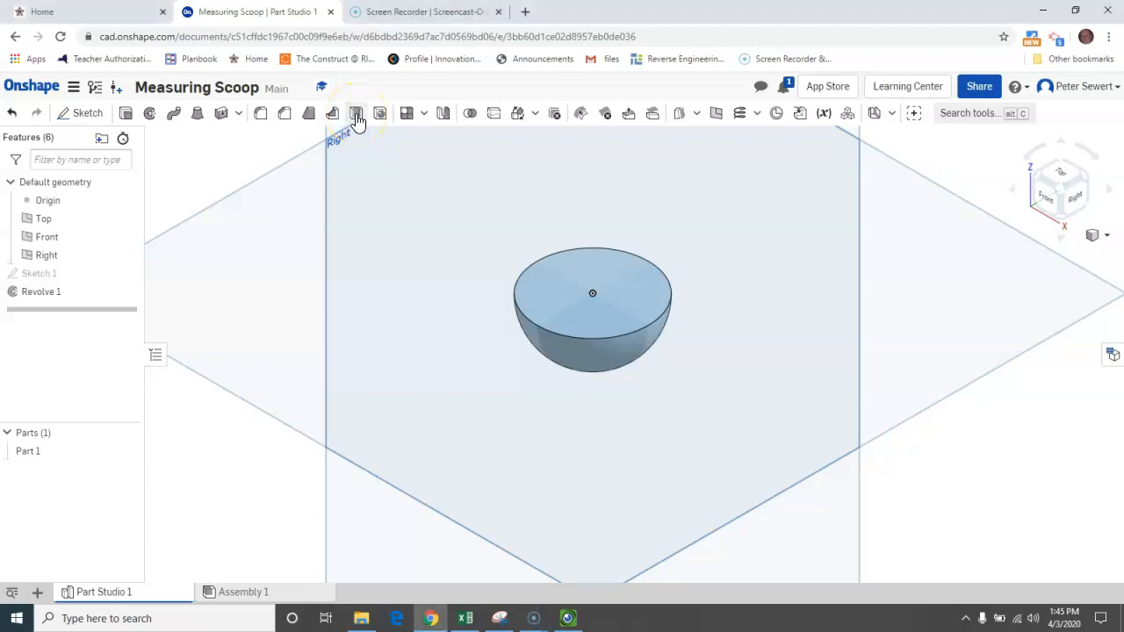
pyautogui.click(187, 184)
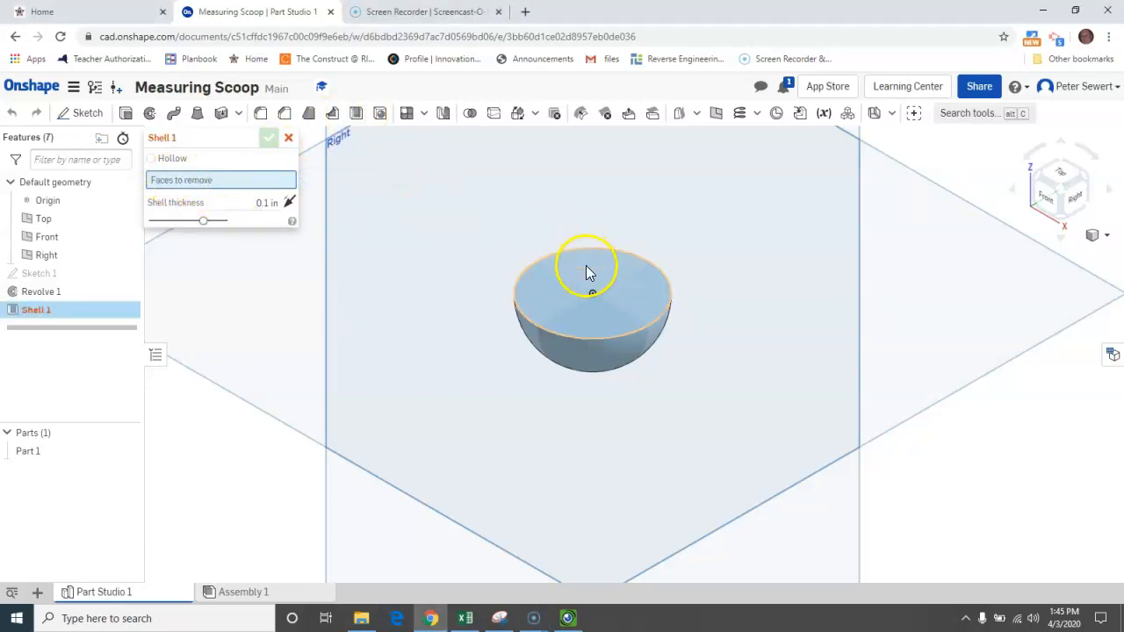
pyautogui.click(554, 284)
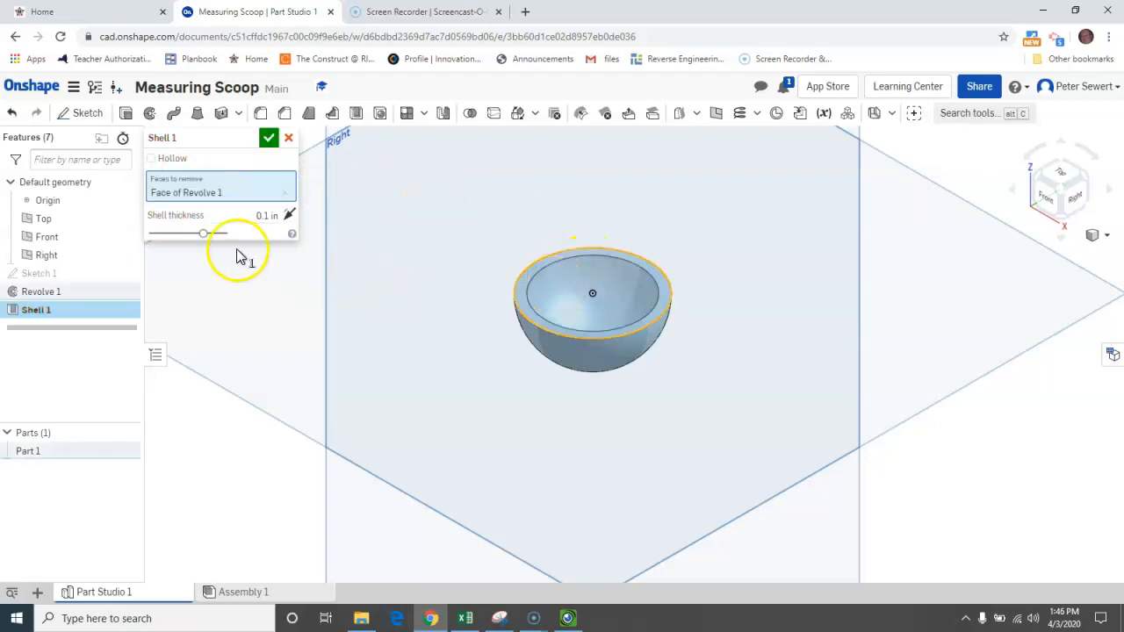
pyautogui.click(267, 220)
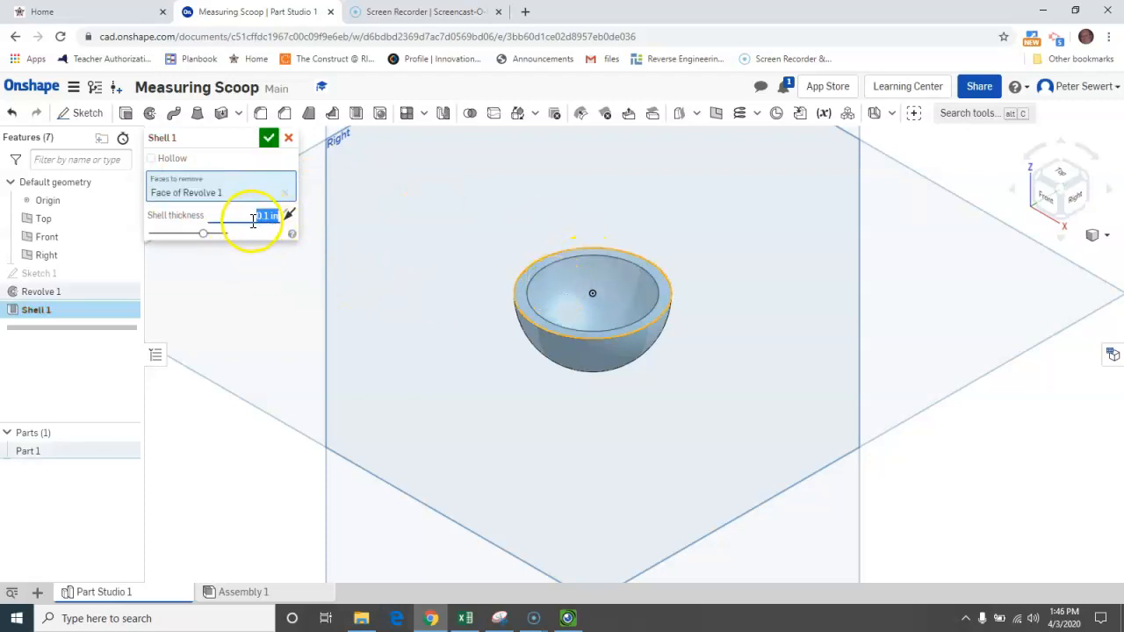
pyautogui.write('0625')
pyautogui.click(271, 140)
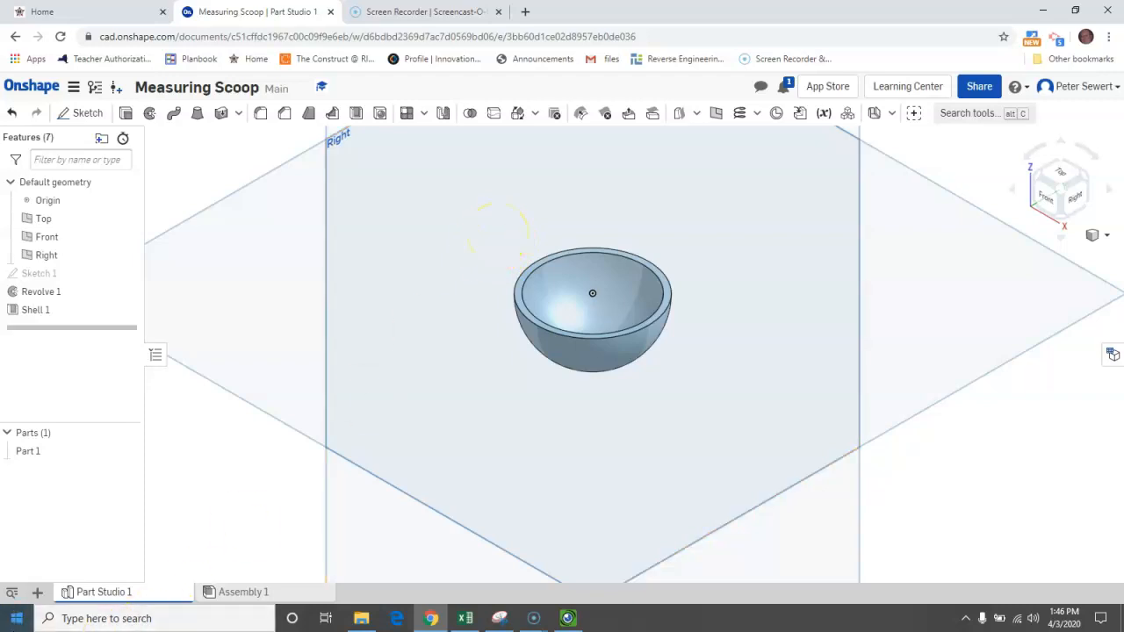
# Step: Hide the Top and Front planes, leaving the Right plane displayed
pyautogui.click(16, 599)
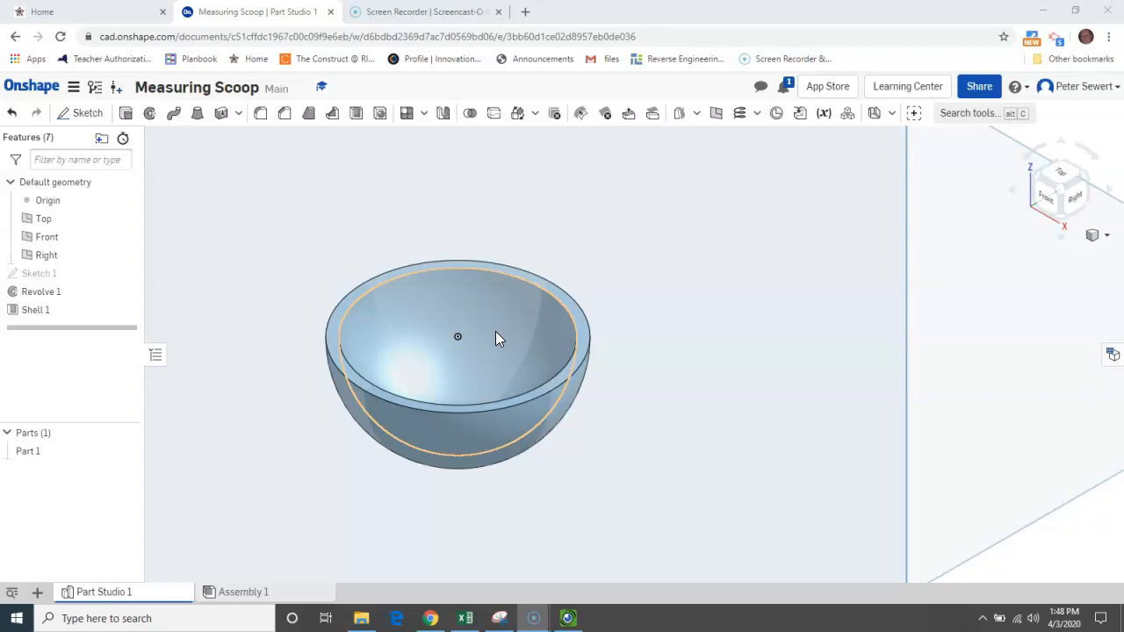
pyautogui.scroll(-5, 273, 299)
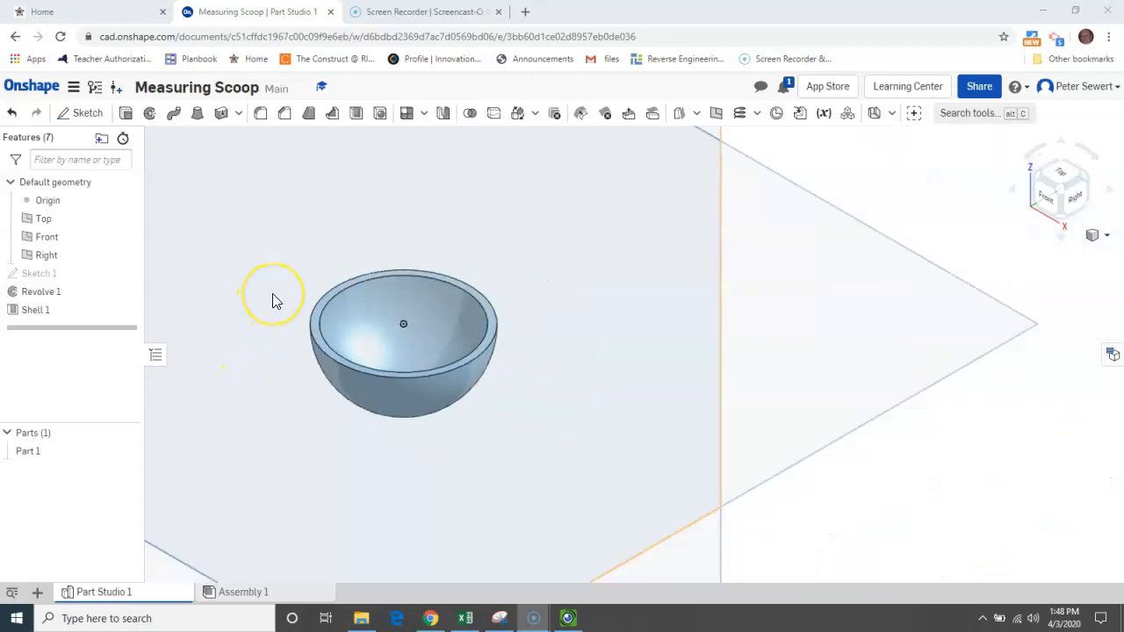
pyautogui.moveTo(233, 249); pyautogui.dragTo(430, 311, button='middle')
pyautogui.scroll(-3, 438, 249)
pyautogui.scroll(-2, 429, 311)
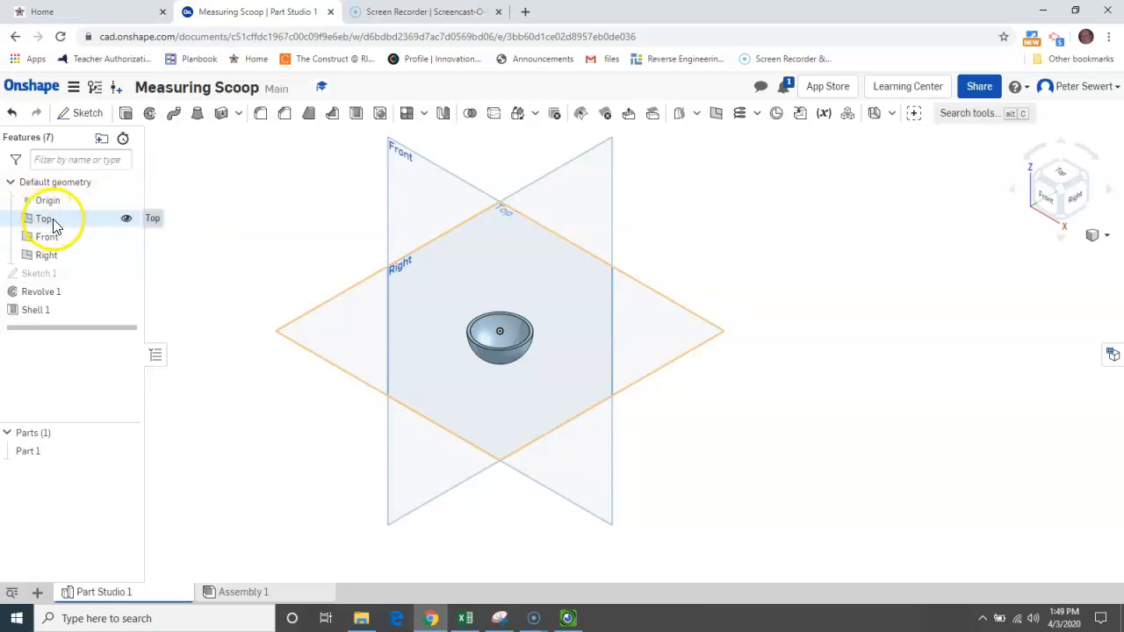
pyautogui.click(126, 220)
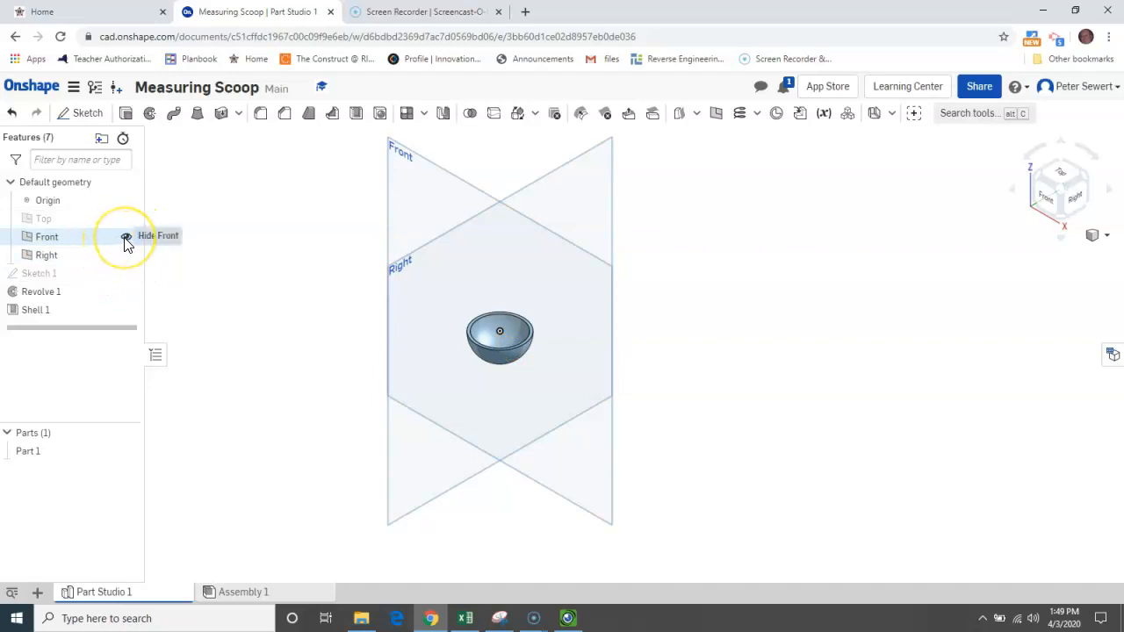
pyautogui.click(126, 237)
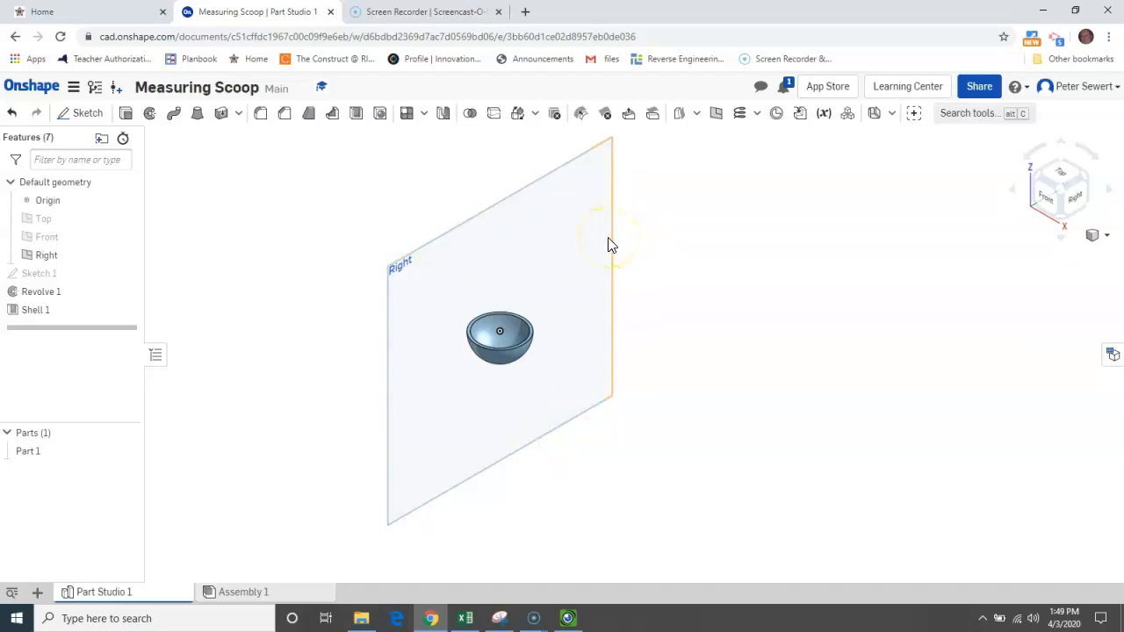
# Step: Create a construction plane offset 3.5 in from the Right plane
pyautogui.click(1059, 180)
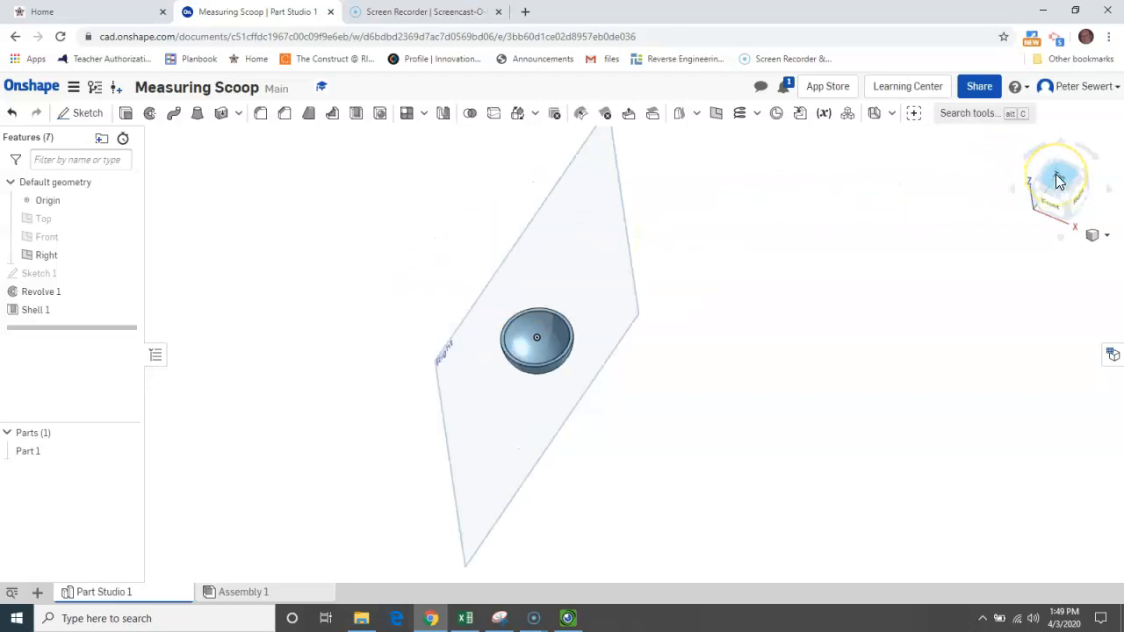
pyautogui.click(1096, 235)
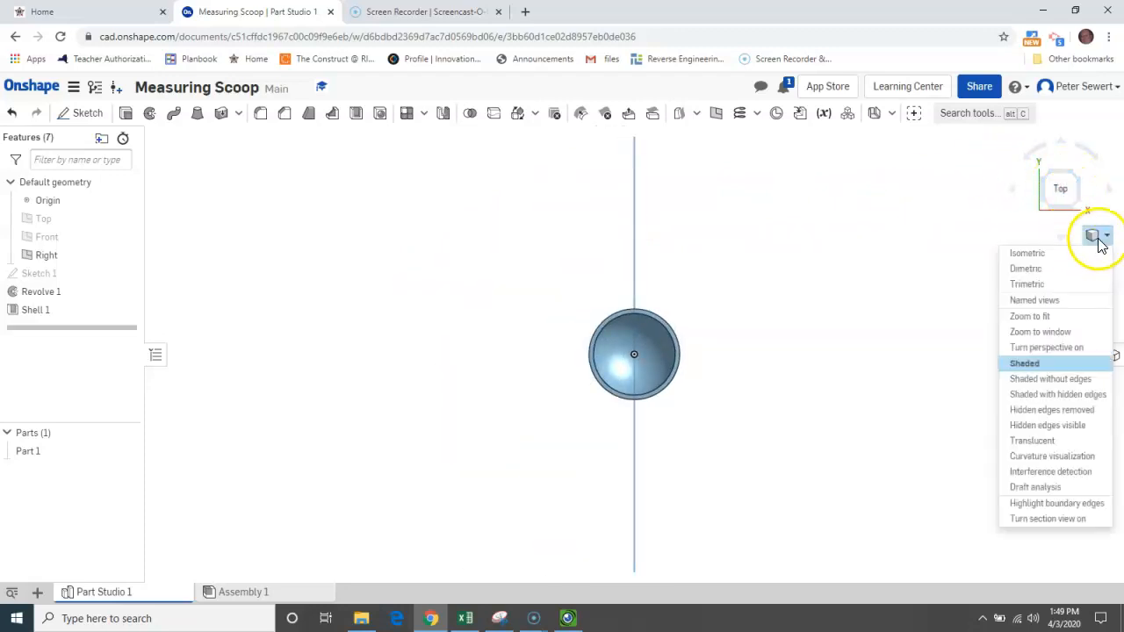
pyautogui.click(1051, 257)
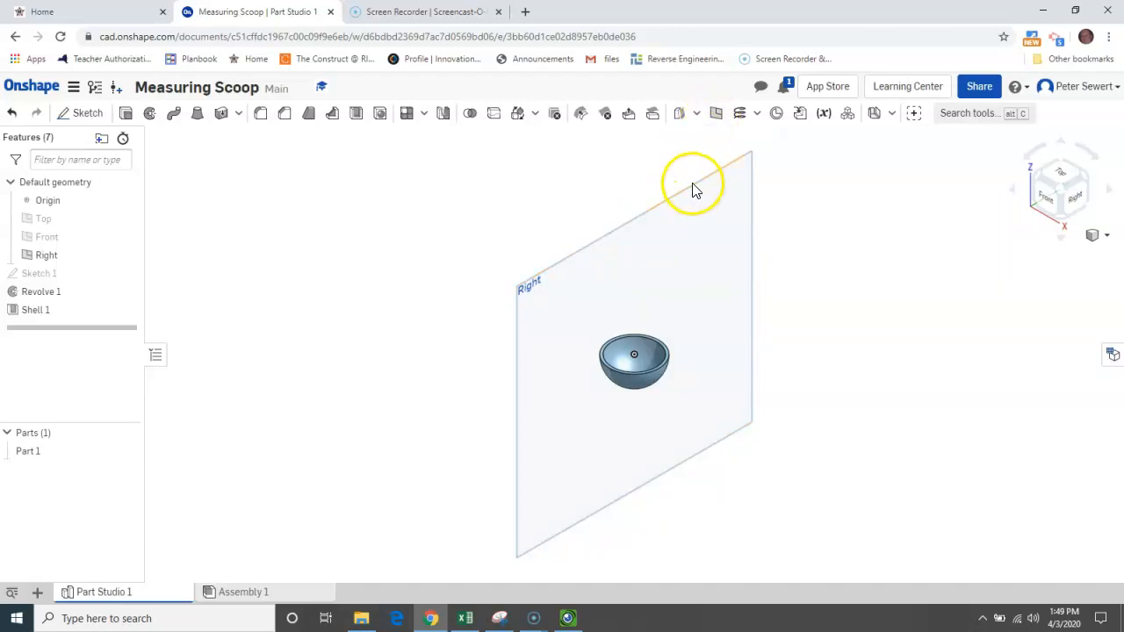
pyautogui.click(717, 116)
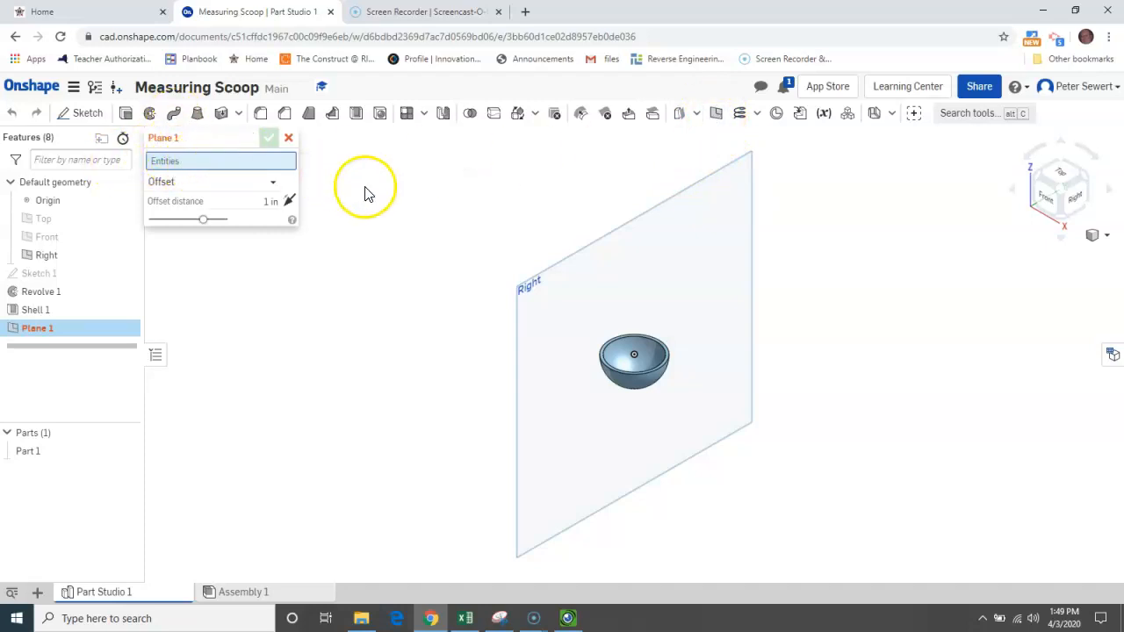
pyautogui.click(550, 266)
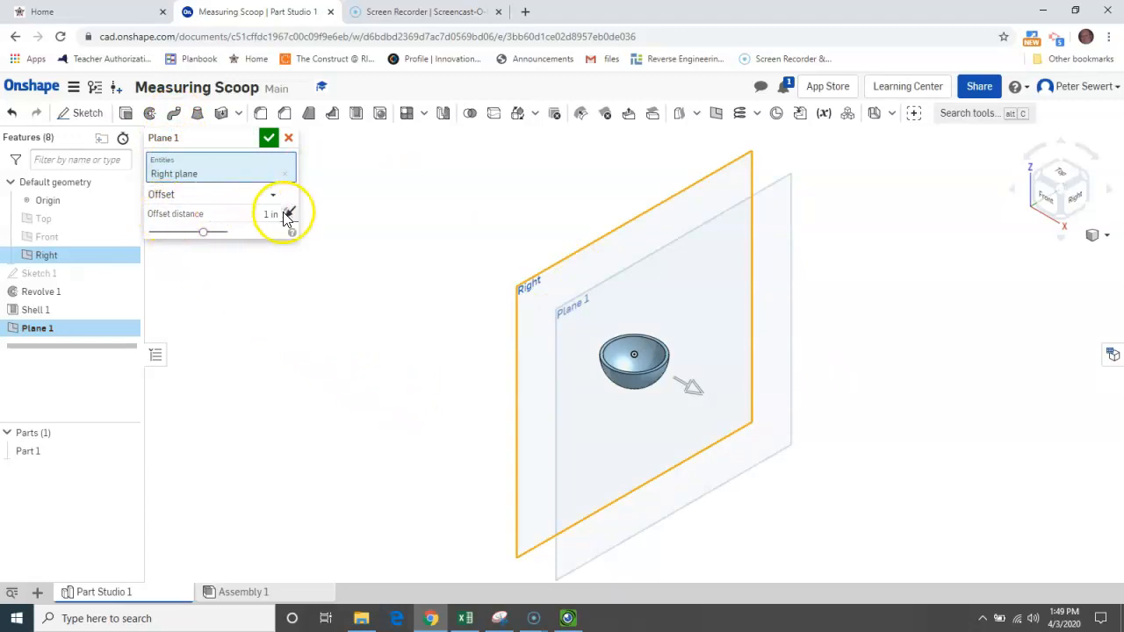
pyautogui.click(269, 213)
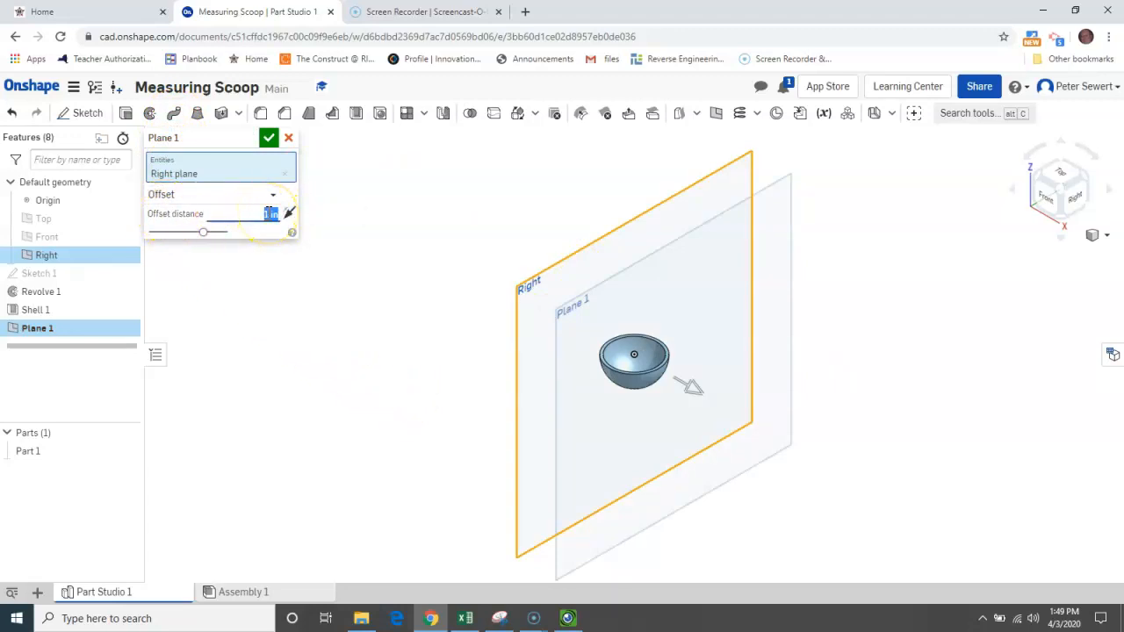
pyautogui.write('3.5')
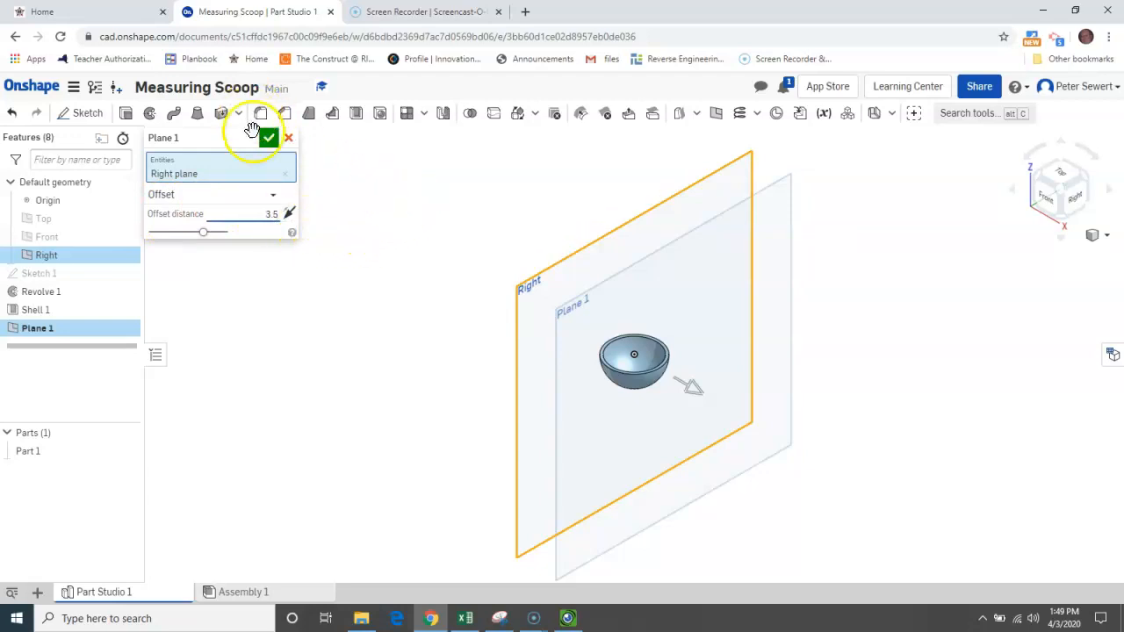
pyautogui.click(269, 141)
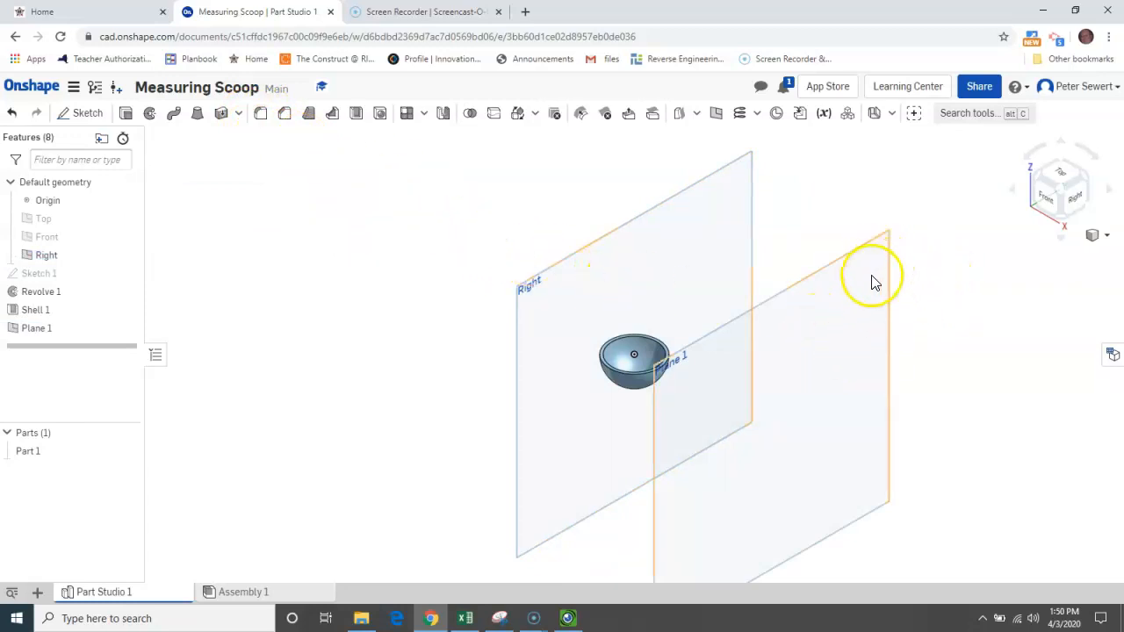
# Step: Start a sketch on the new offset plane and view it normal to the sketch plane
pyautogui.click(80, 113)
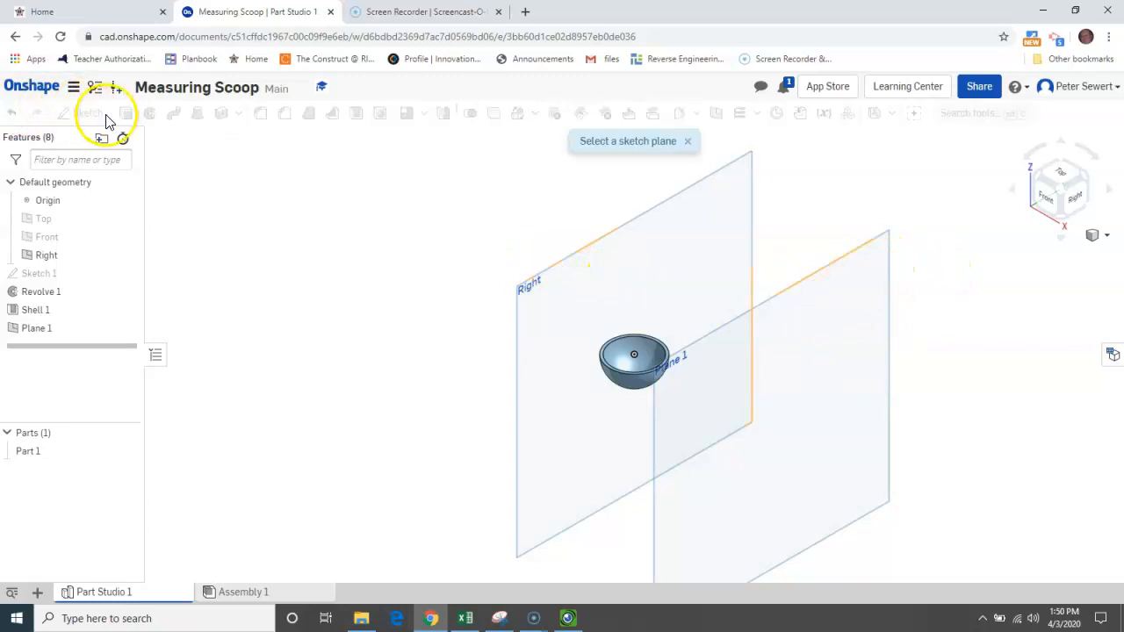
pyautogui.click(839, 268)
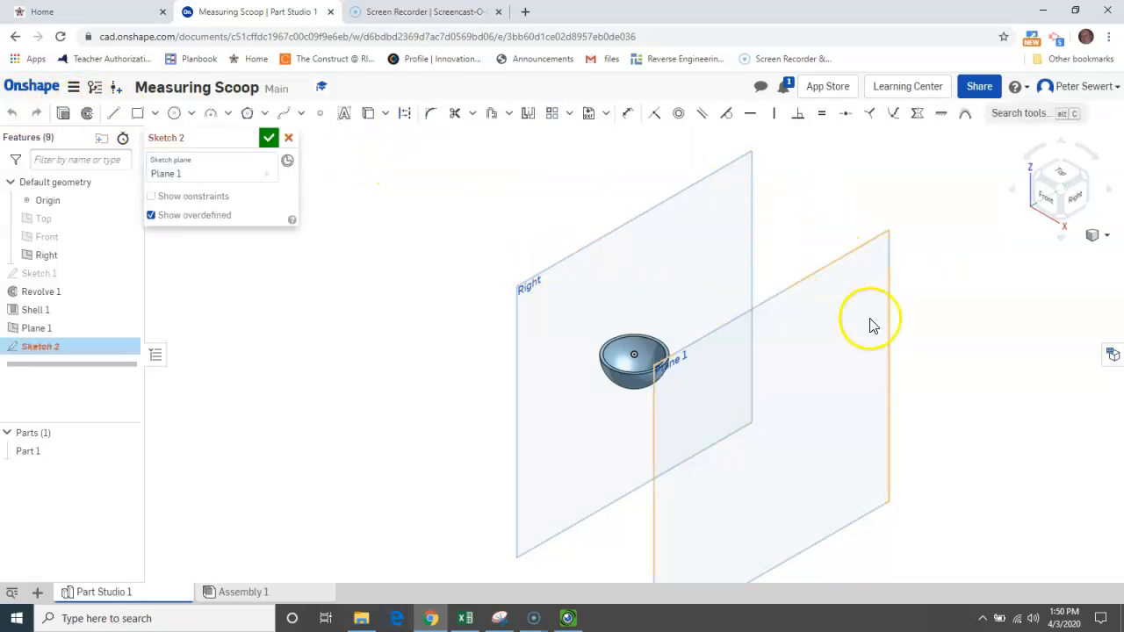
pyautogui.rightClick(997, 379)
pyautogui.click(1041, 485)
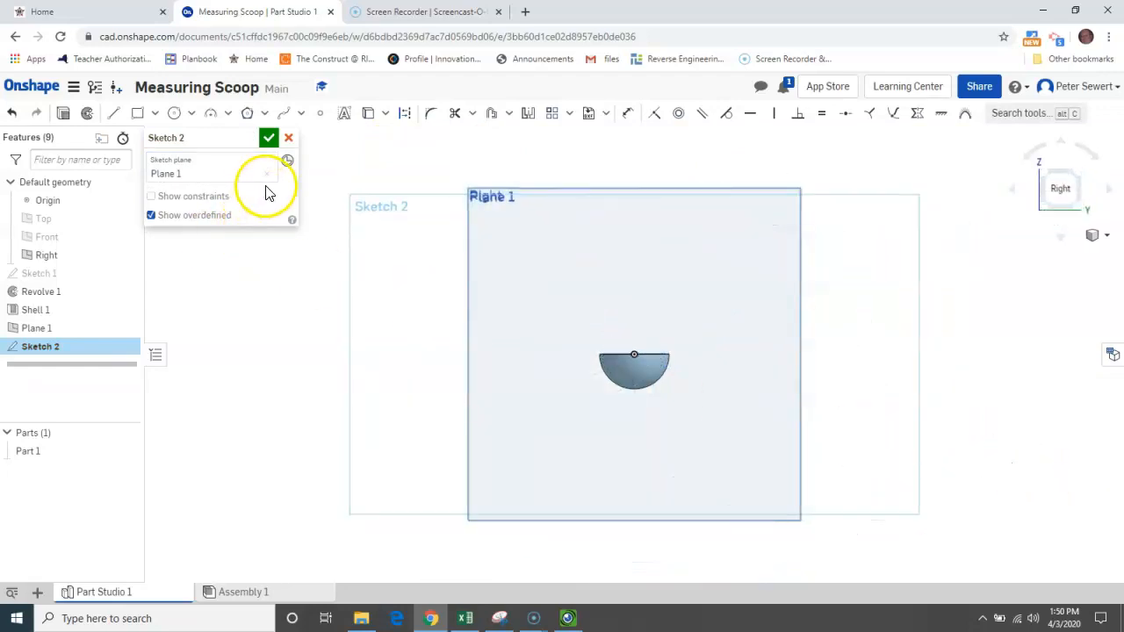
pyautogui.click(269, 139)
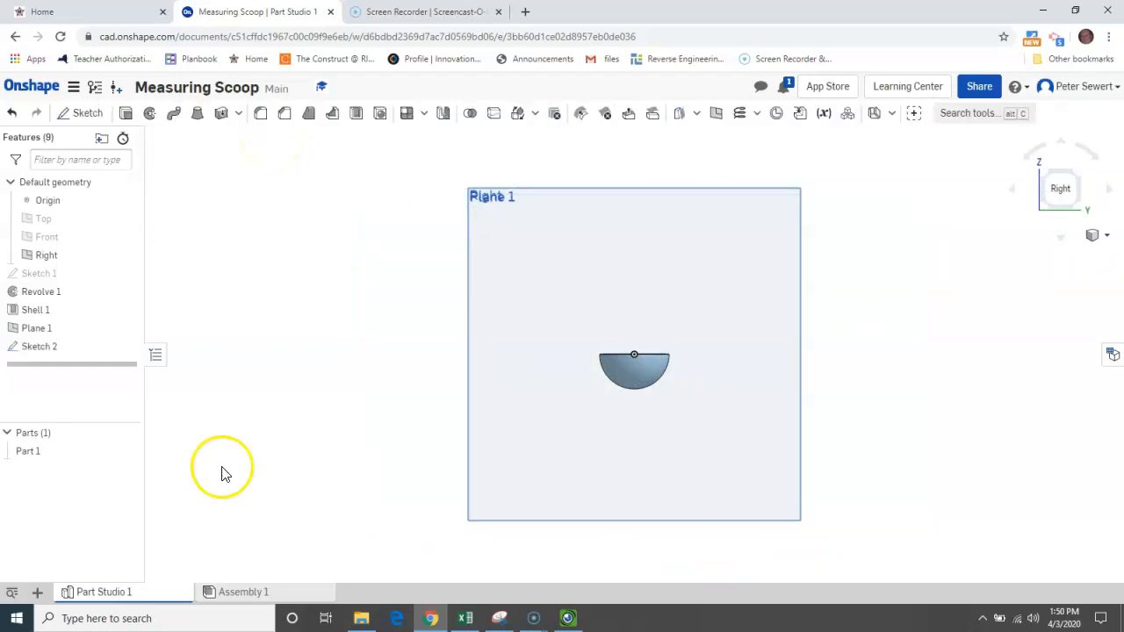
pyautogui.click(33, 602)
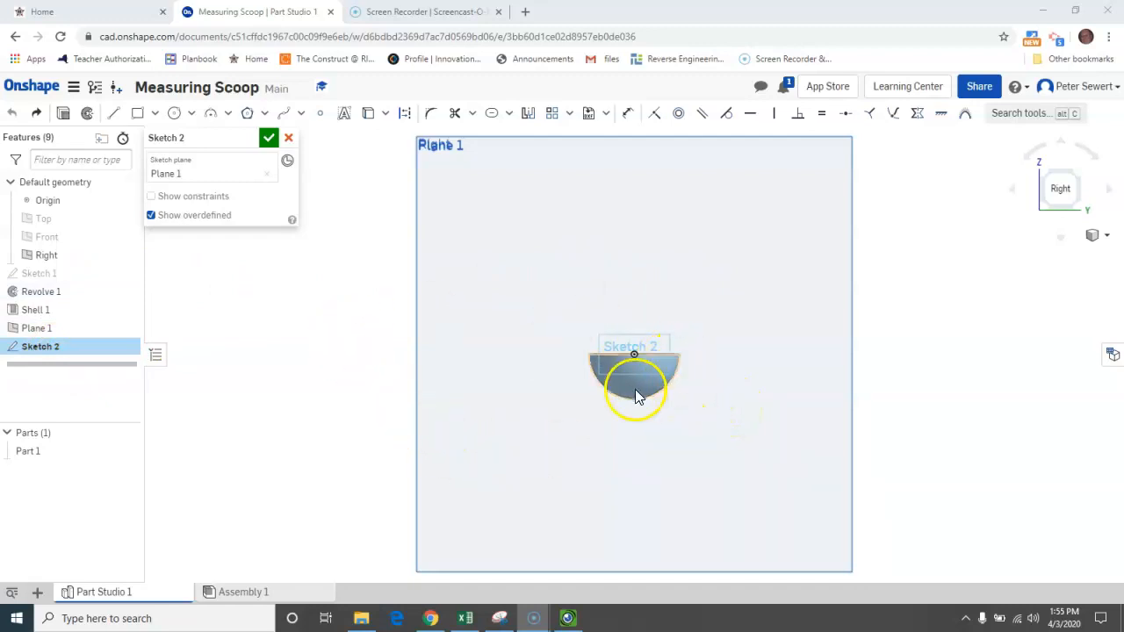
pyautogui.scroll(3, 636, 387)
pyautogui.scroll(4, 642, 359)
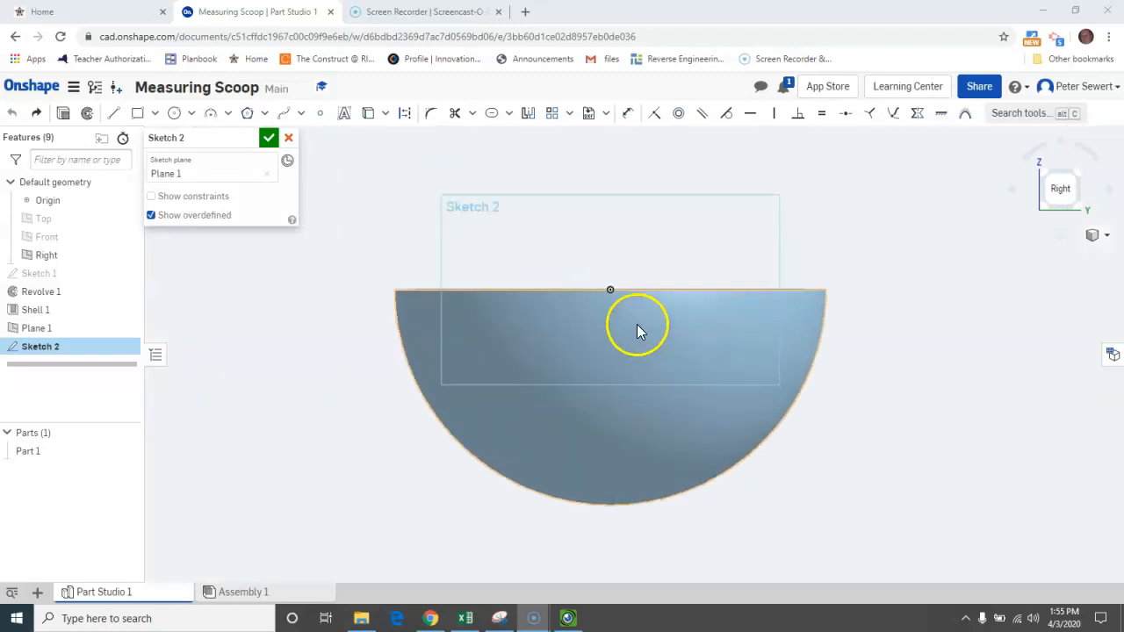
pyautogui.scroll(1, 632, 313)
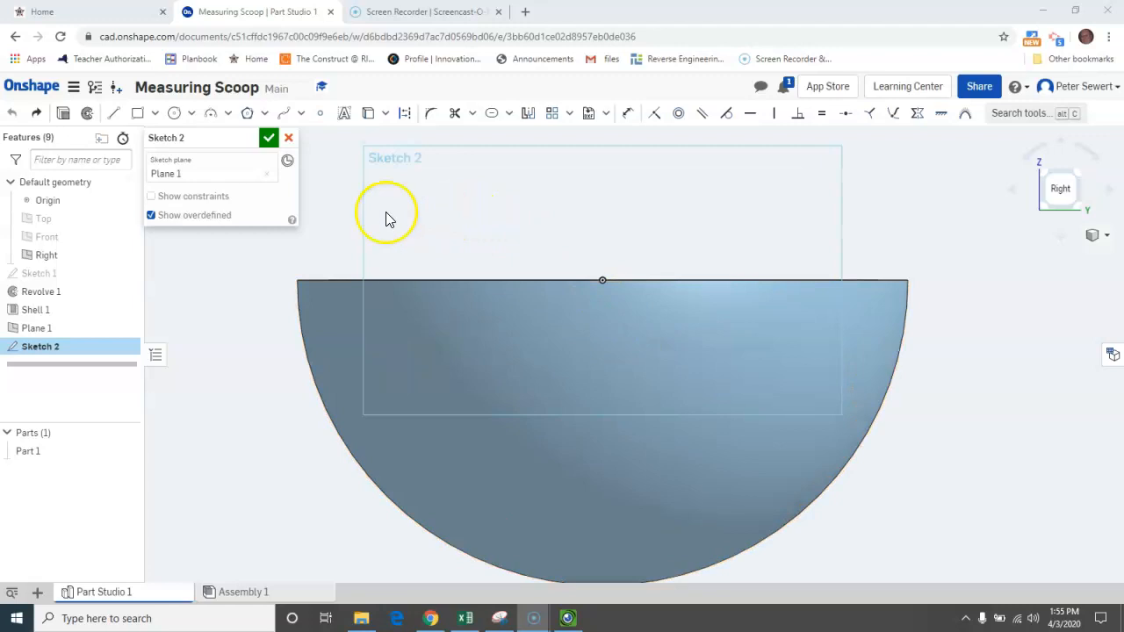
# Step: Sketch a horizontal line about 0.36 in long below the origin, across the middle of the bowl
pyautogui.click(113, 115)
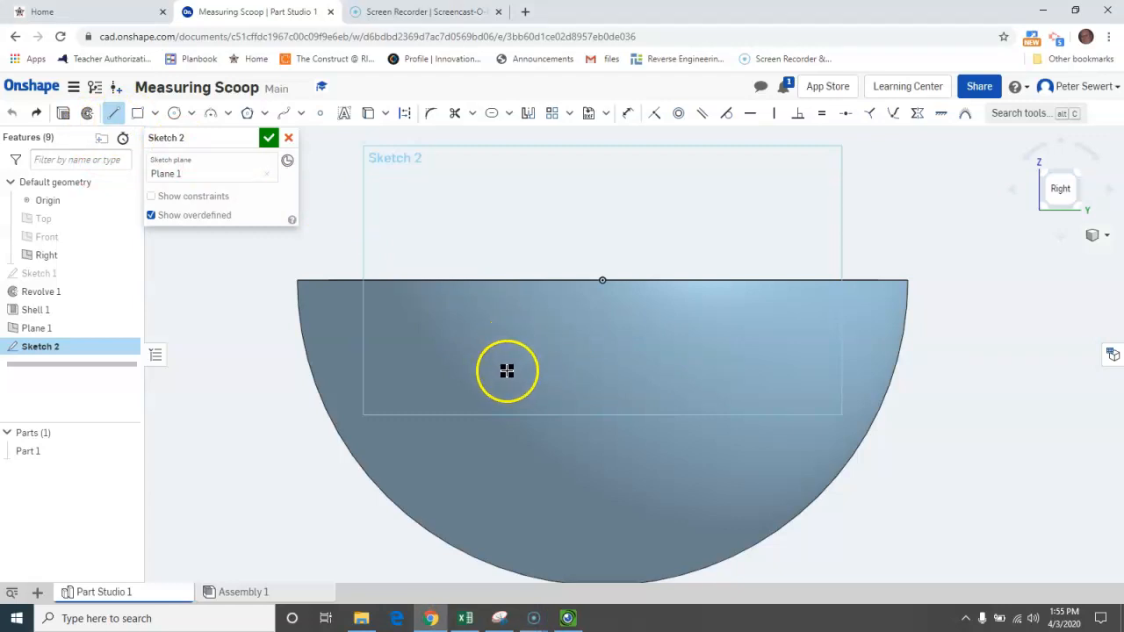
pyautogui.click(534, 363)
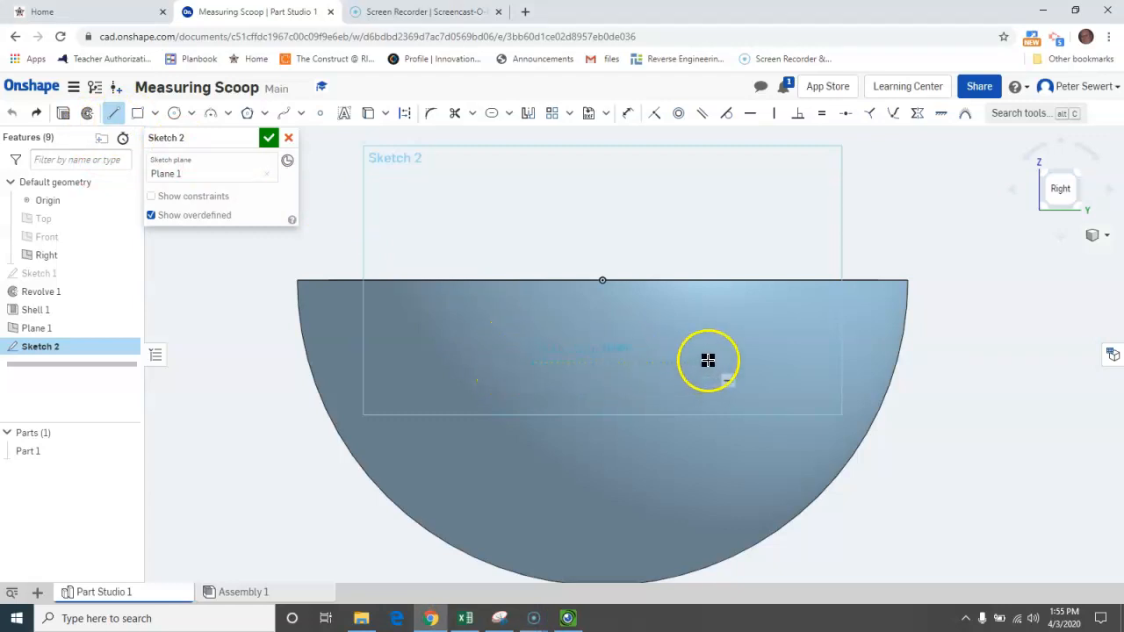
pyautogui.click(708, 361)
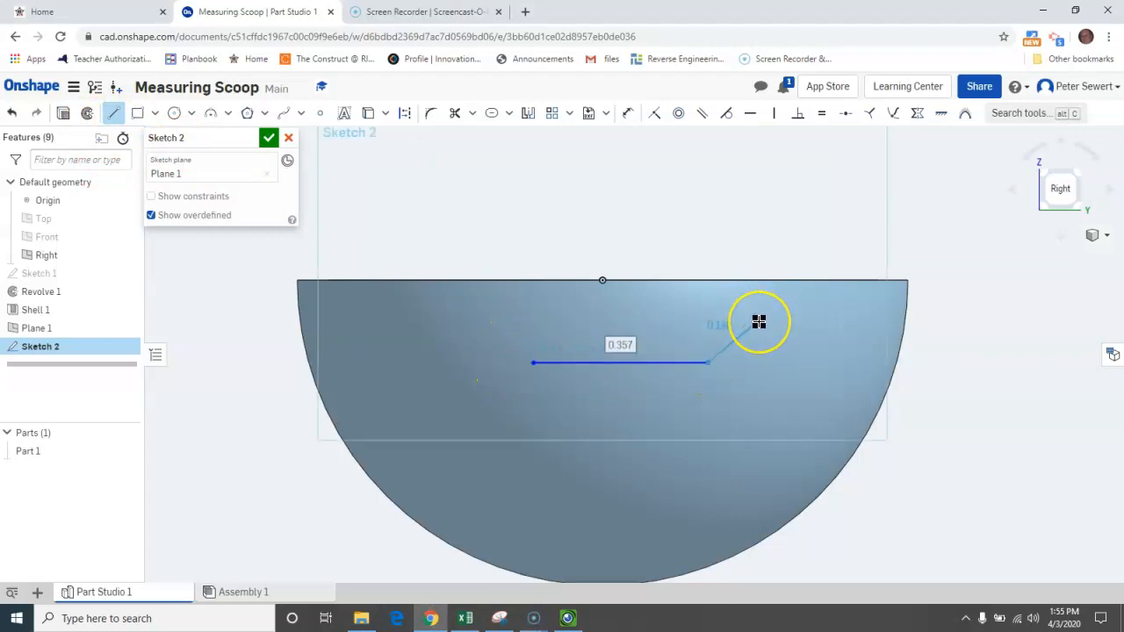
pyautogui.press('Escape')
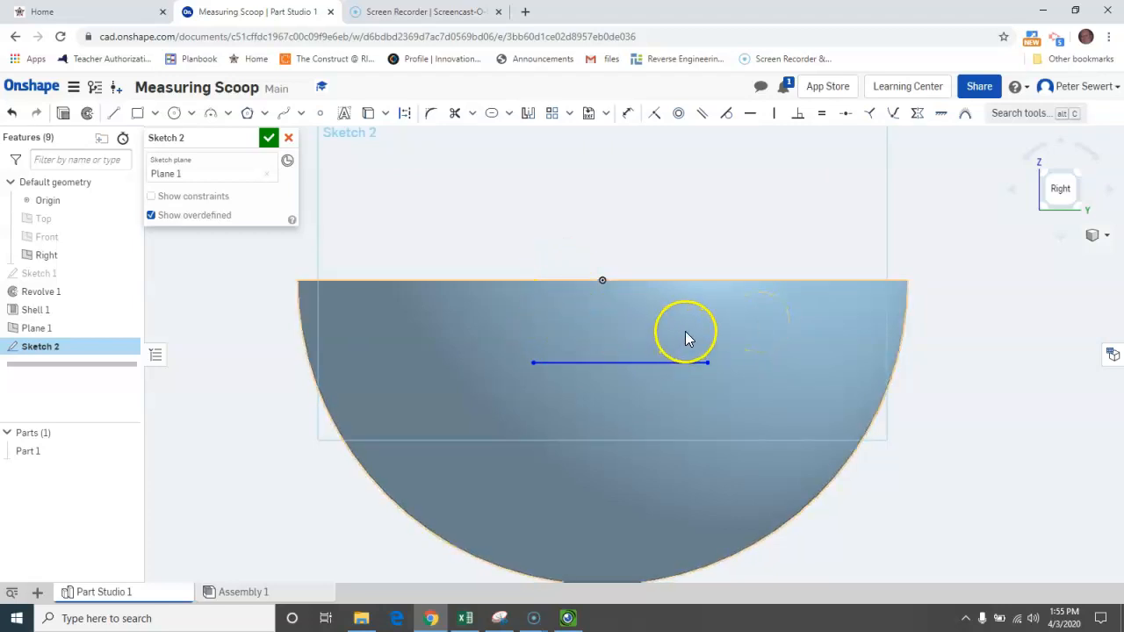
pyautogui.click(621, 363)
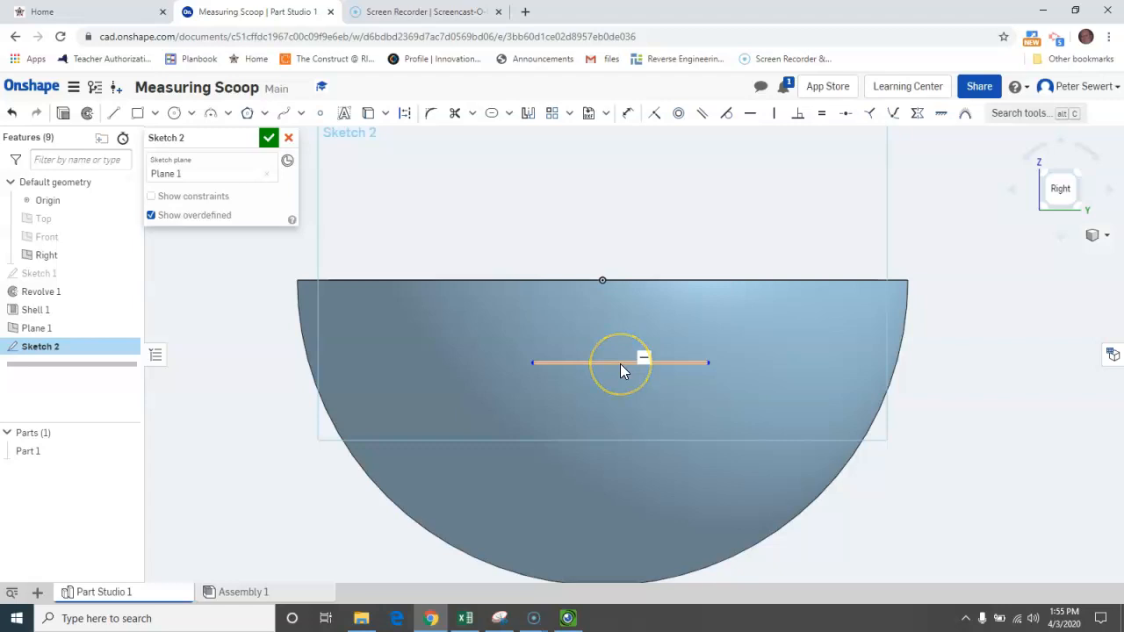
pyautogui.click(597, 284)
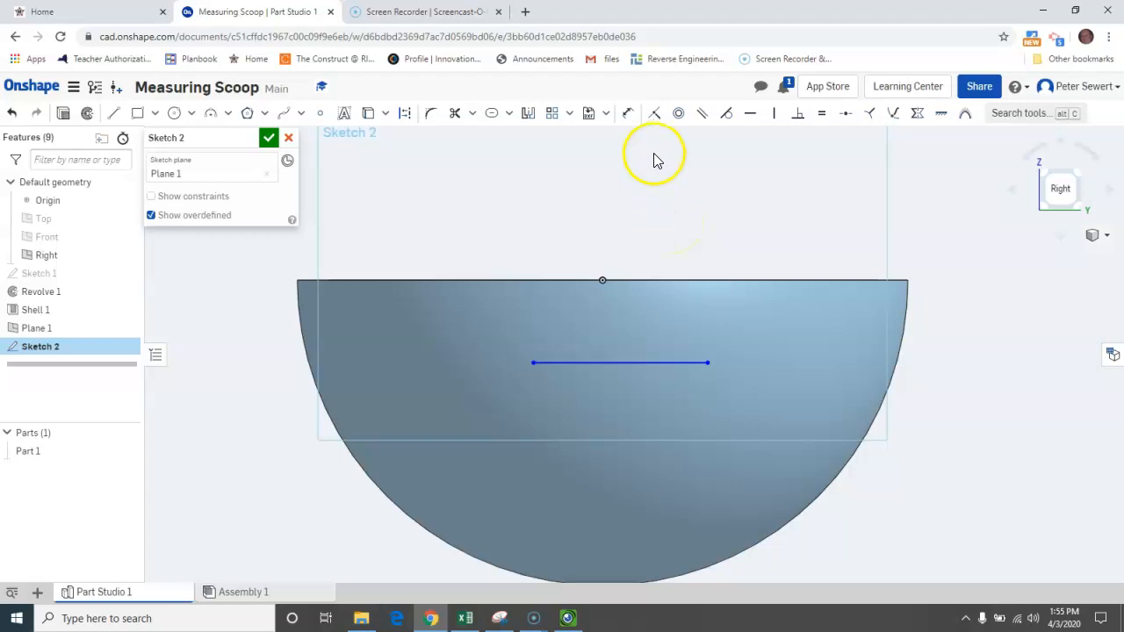
# Step: Dimension the horizontal distance from the origin to the line's right endpoint as 0.25 in
pyautogui.click(628, 116)
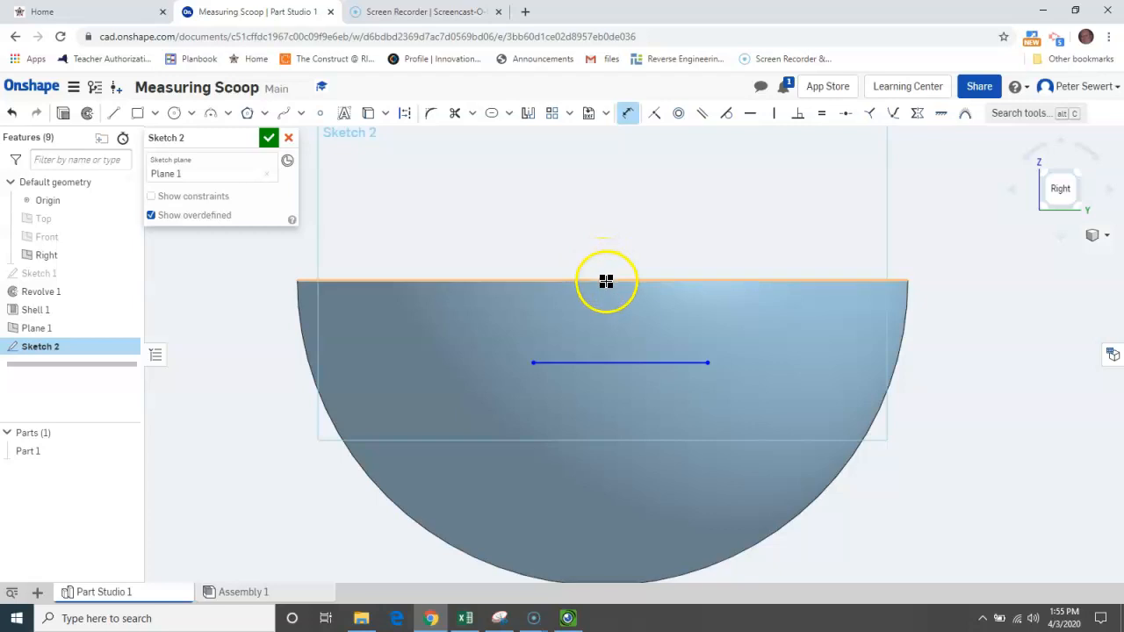
pyautogui.click(604, 279)
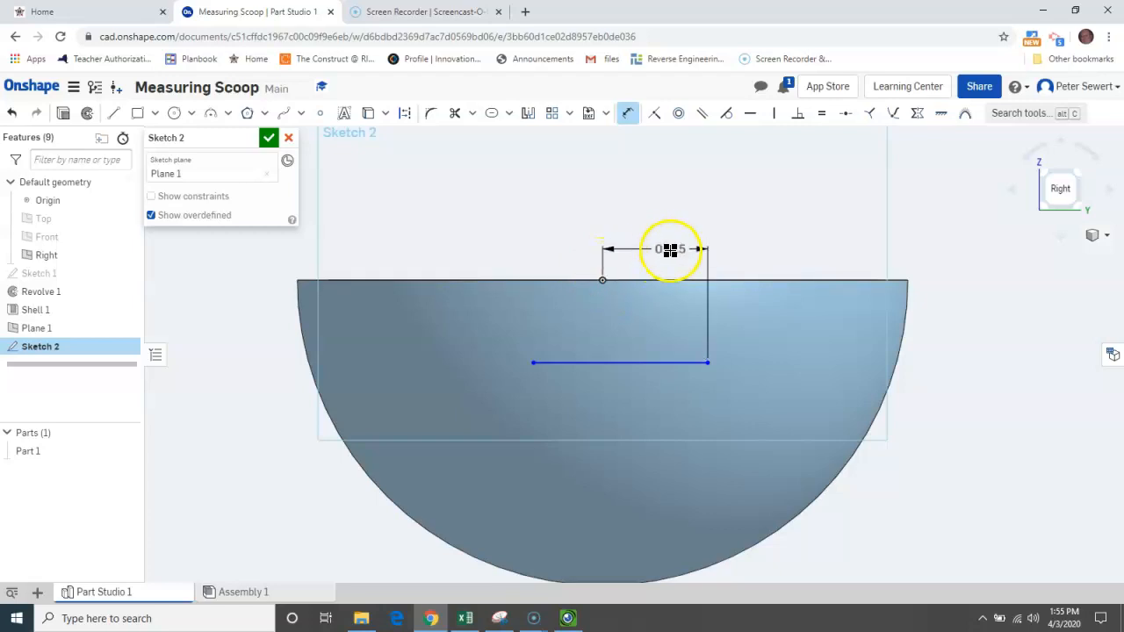
pyautogui.click(664, 238)
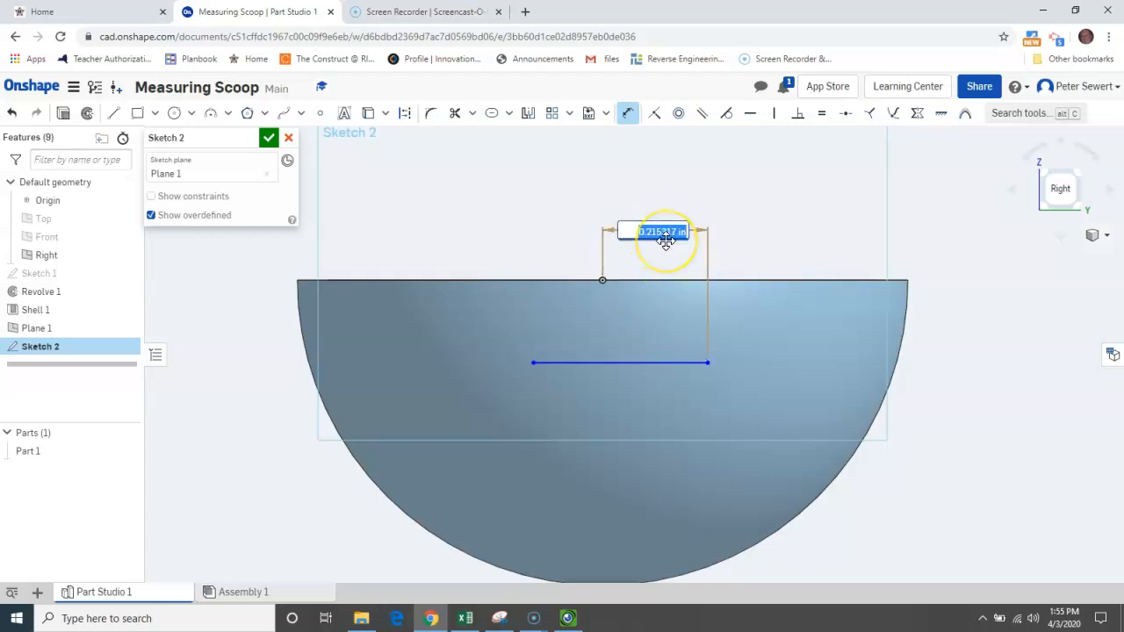
pyautogui.press('BackSpace')
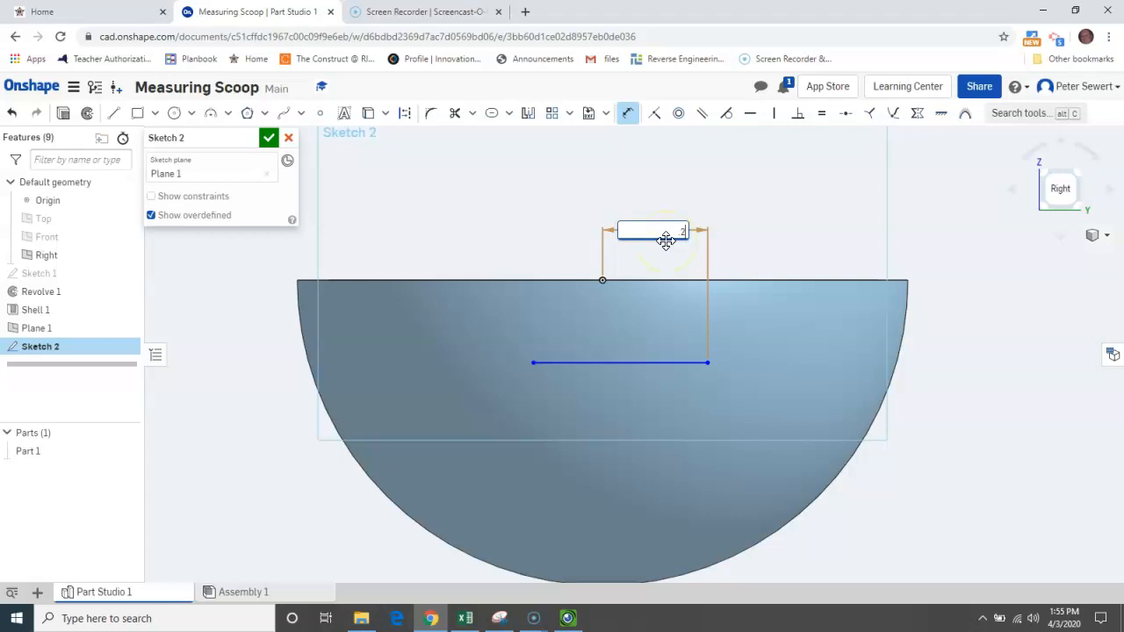
pyautogui.write('0.25')
pyautogui.press('Return')
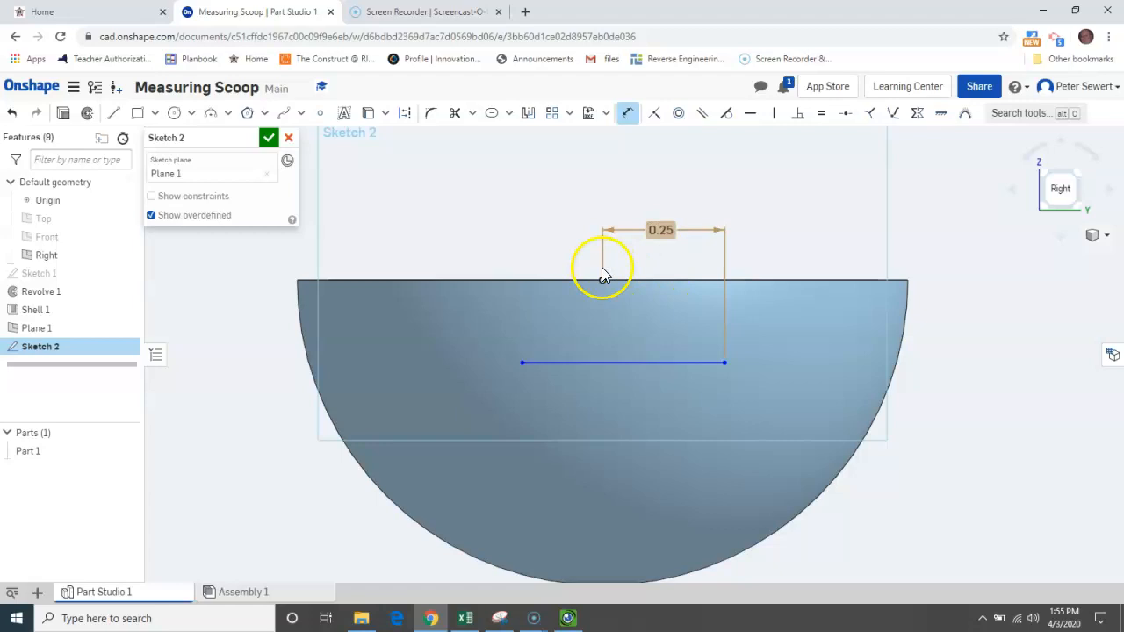
# Step: Dimension the horizontal line's overall length as 0.5 in
pyautogui.click(607, 363)
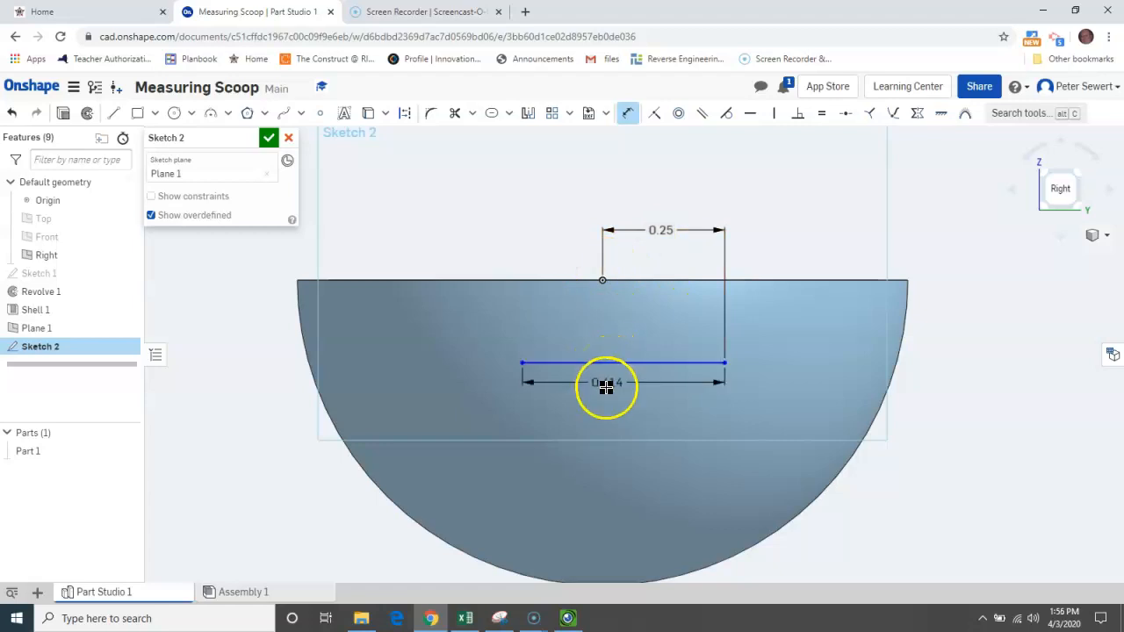
pyautogui.click(610, 397)
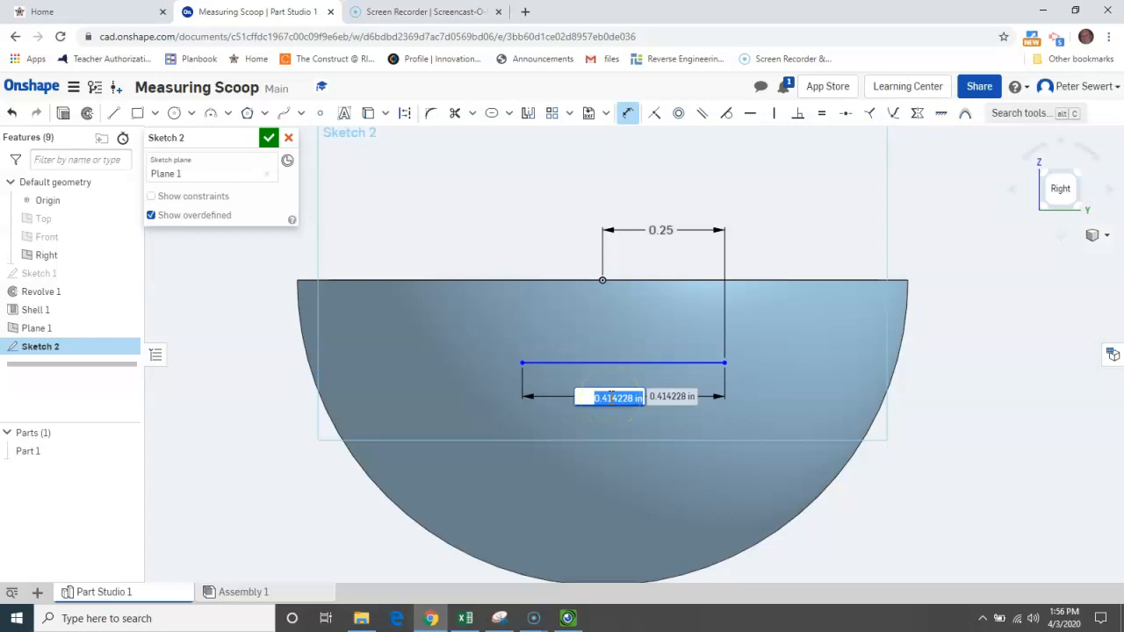
pyautogui.press('BackSpace')
pyautogui.write('.5')
pyautogui.press('Return')
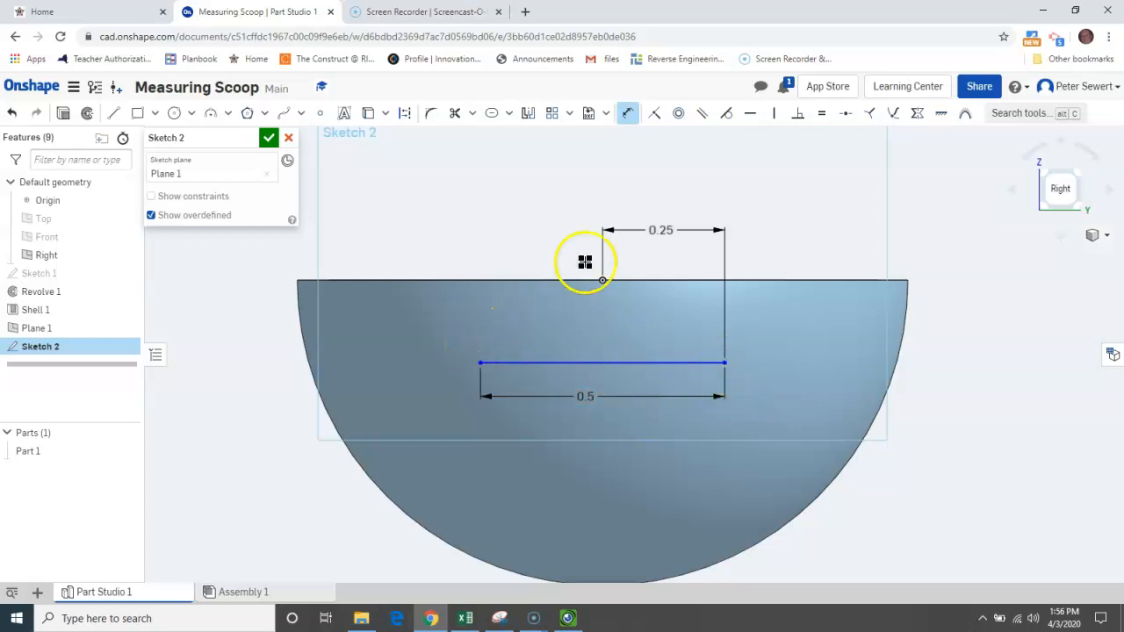
pyautogui.press('Escape')
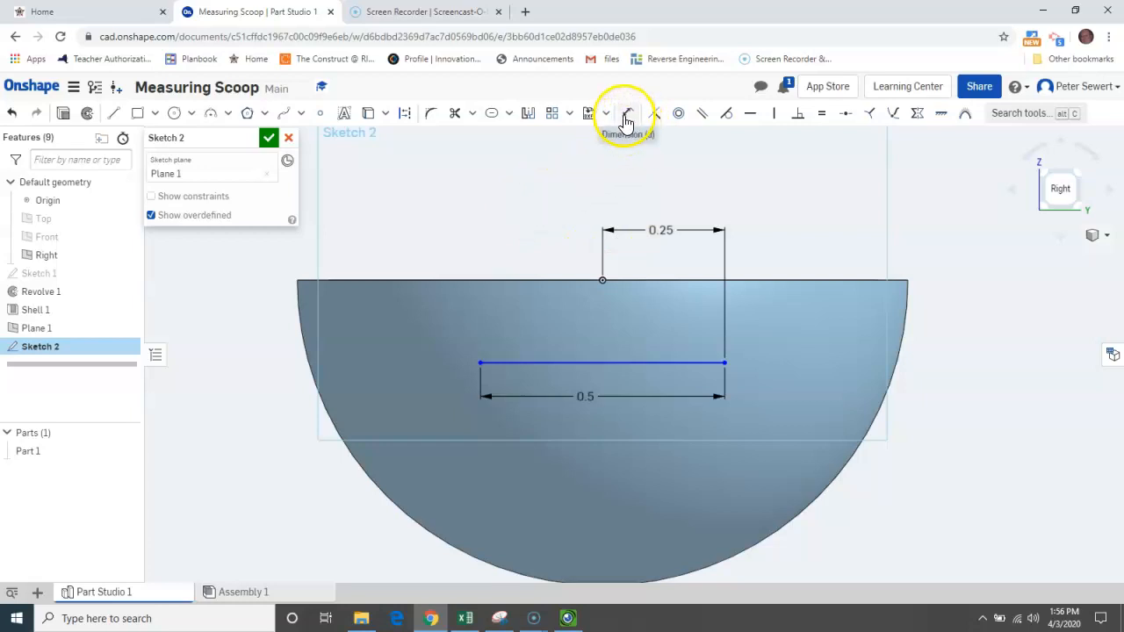
# Step: Create a slot around the 0.5 in horizontal line with the Slot tool
pyautogui.click(510, 114)
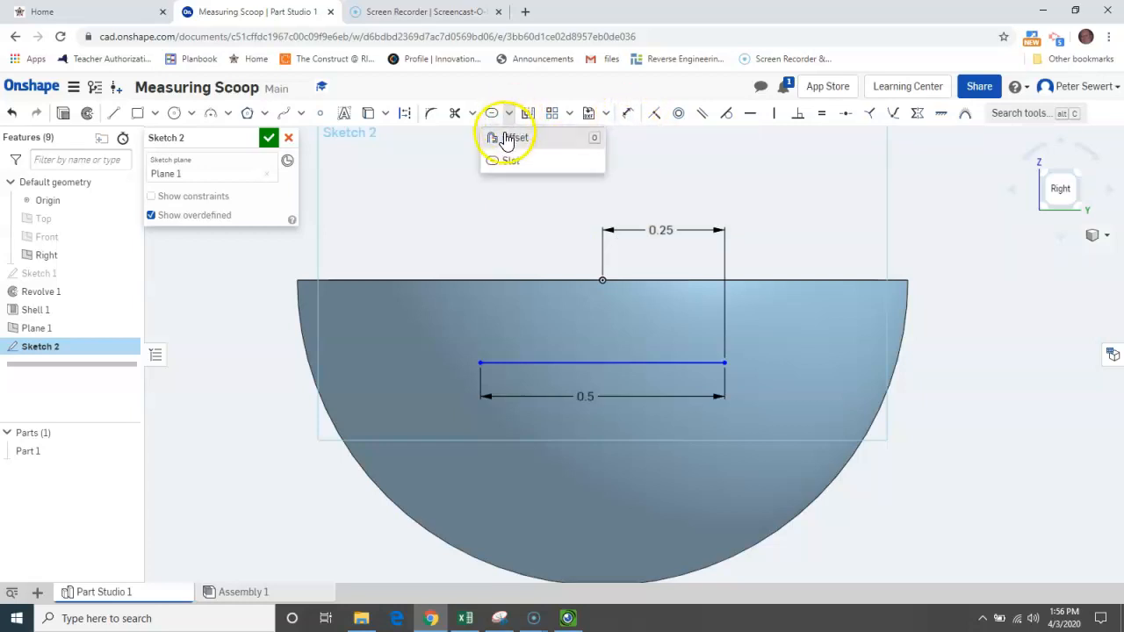
pyautogui.click(507, 138)
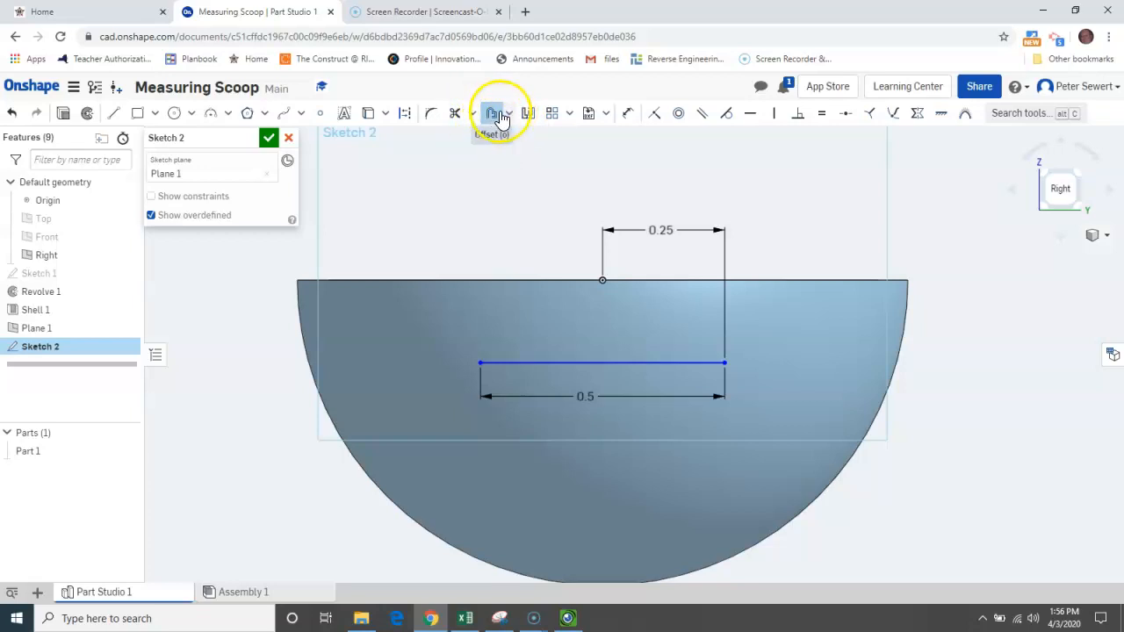
pyautogui.click(510, 115)
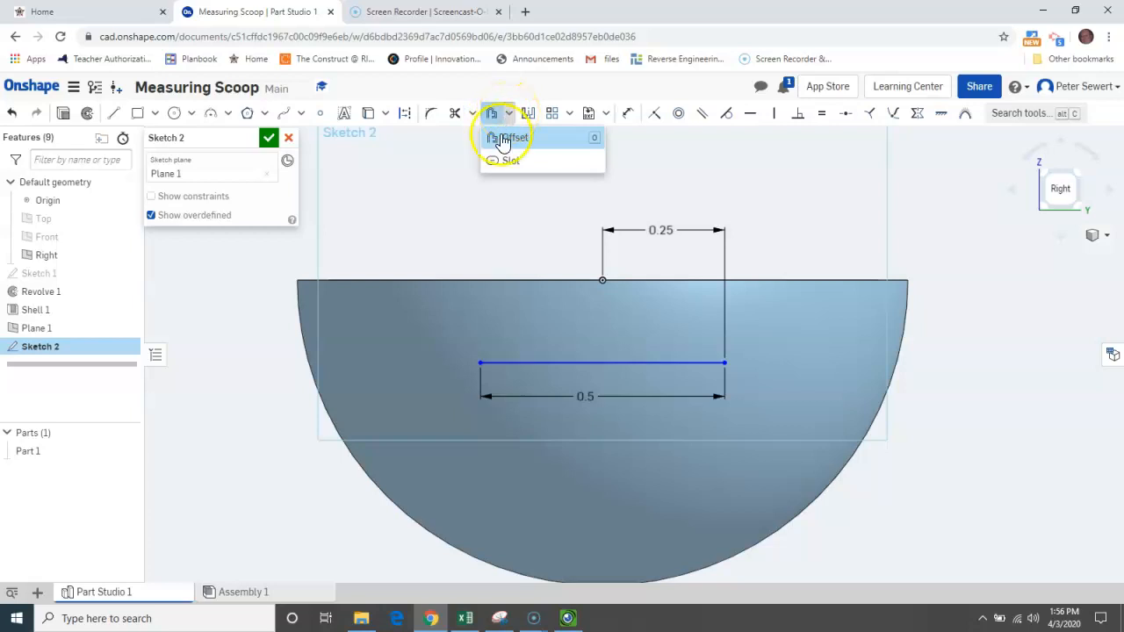
pyautogui.click(511, 164)
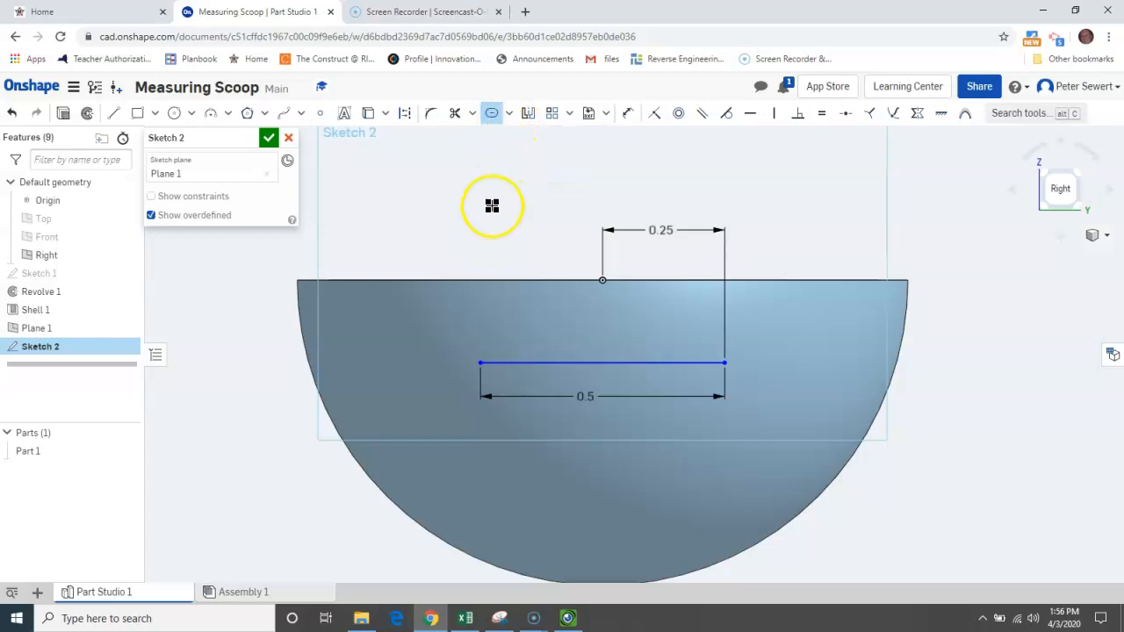
pyautogui.click(493, 121)
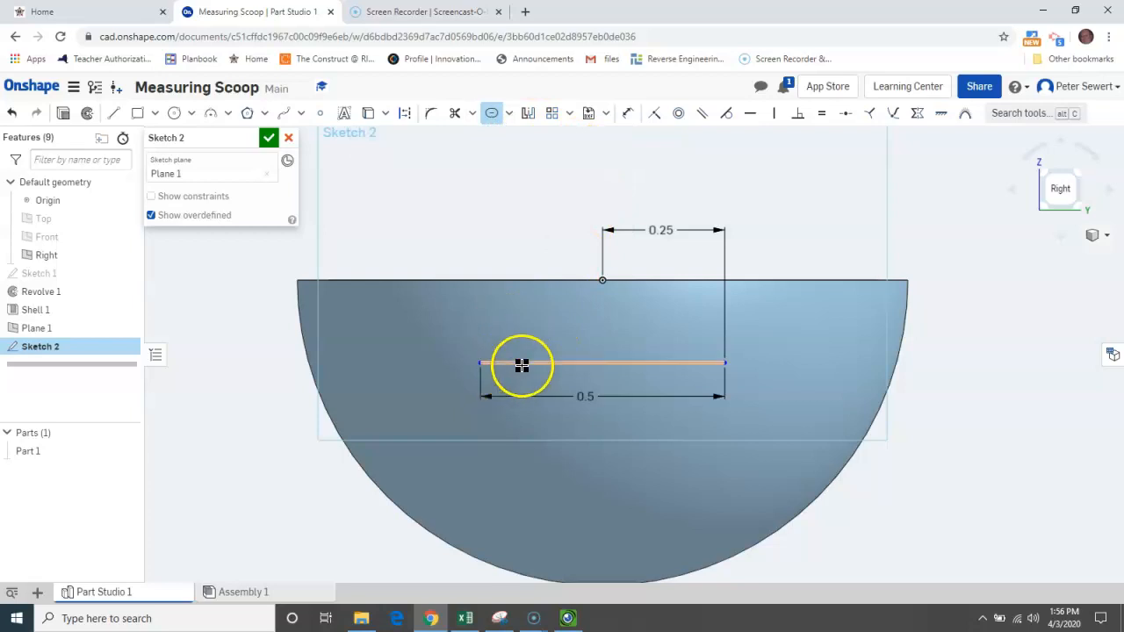
pyautogui.click(593, 359)
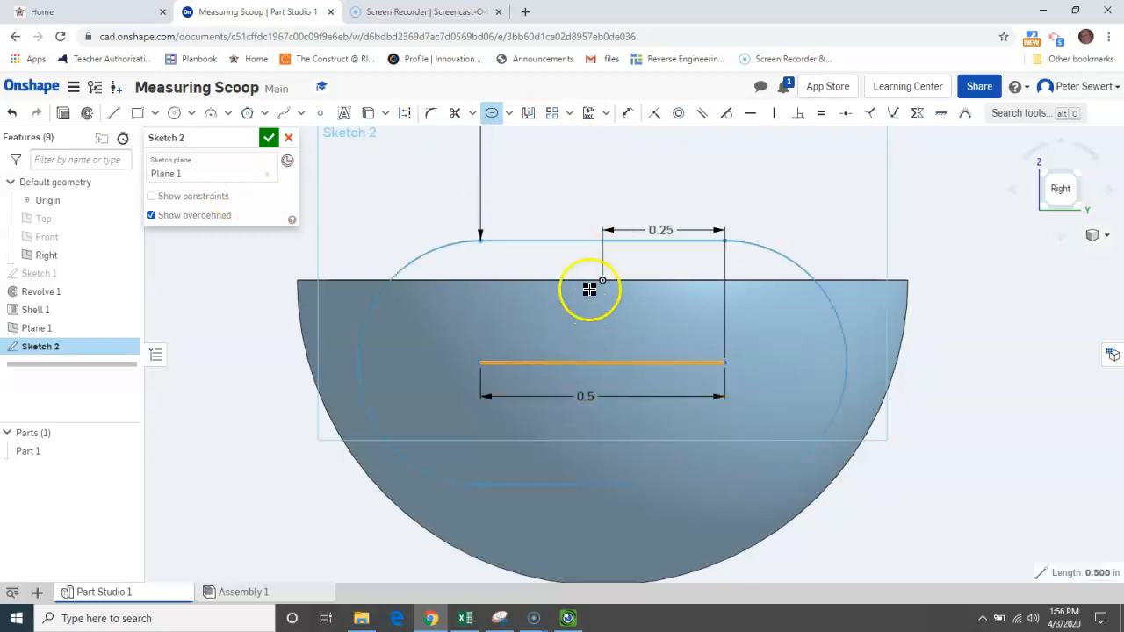
# Step: Set the slot's width (end diameter) to 0.0625 in
pyautogui.scroll(3, 615, 188)
pyautogui.scroll(-4, 615, 188)
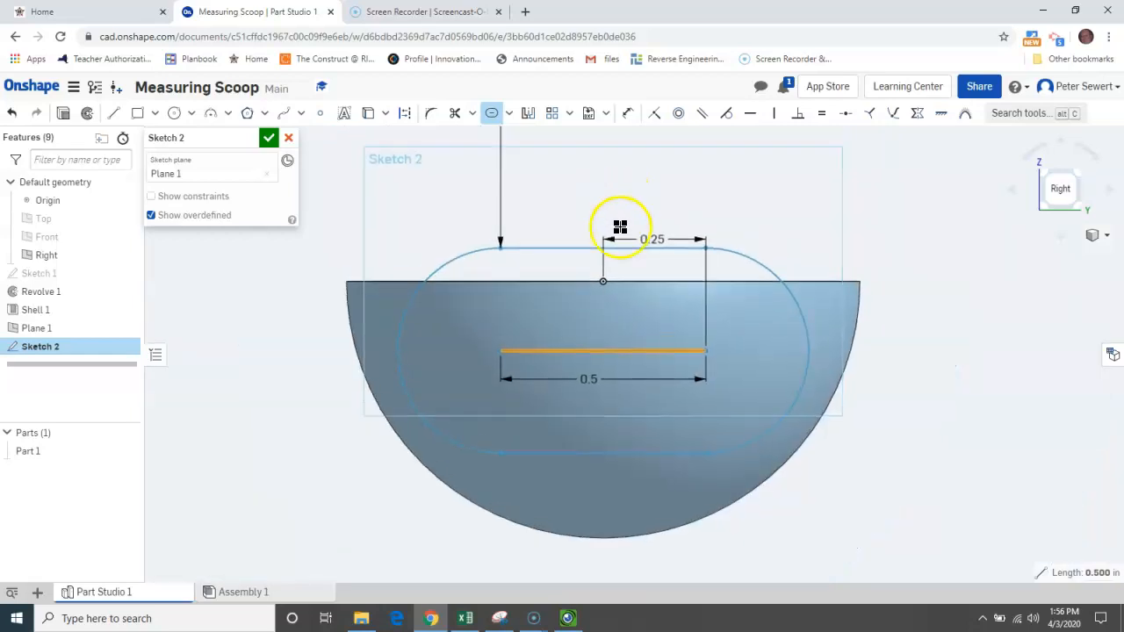
pyautogui.scroll(-3, 638, 352)
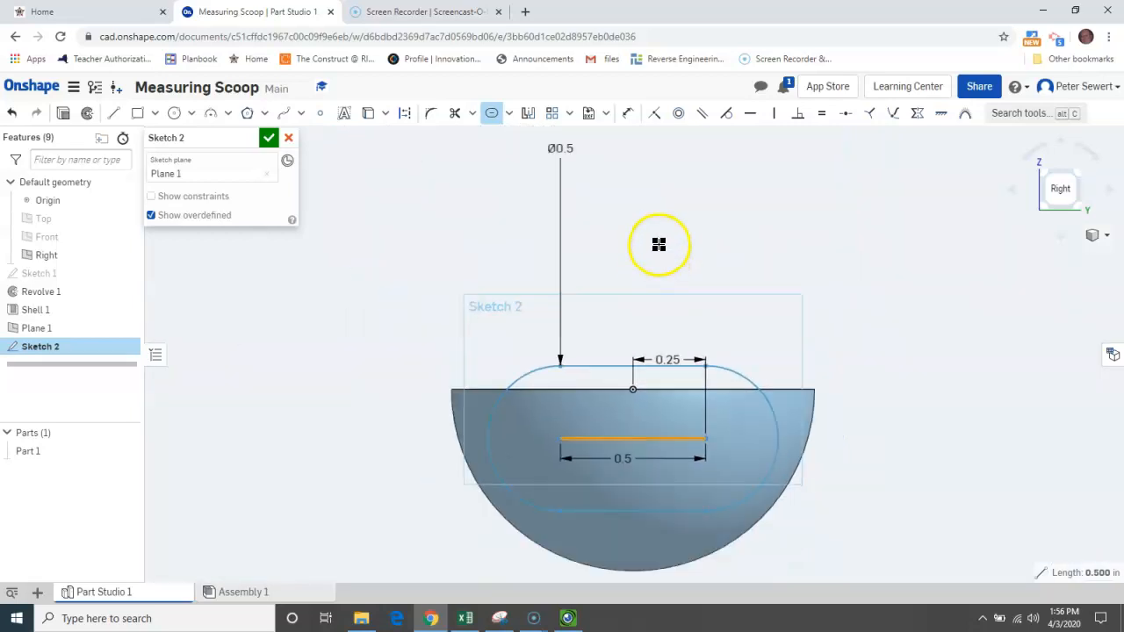
pyautogui.moveTo(658, 245); pyautogui.dragTo(653, 289, button='middle')
pyautogui.click(559, 192)
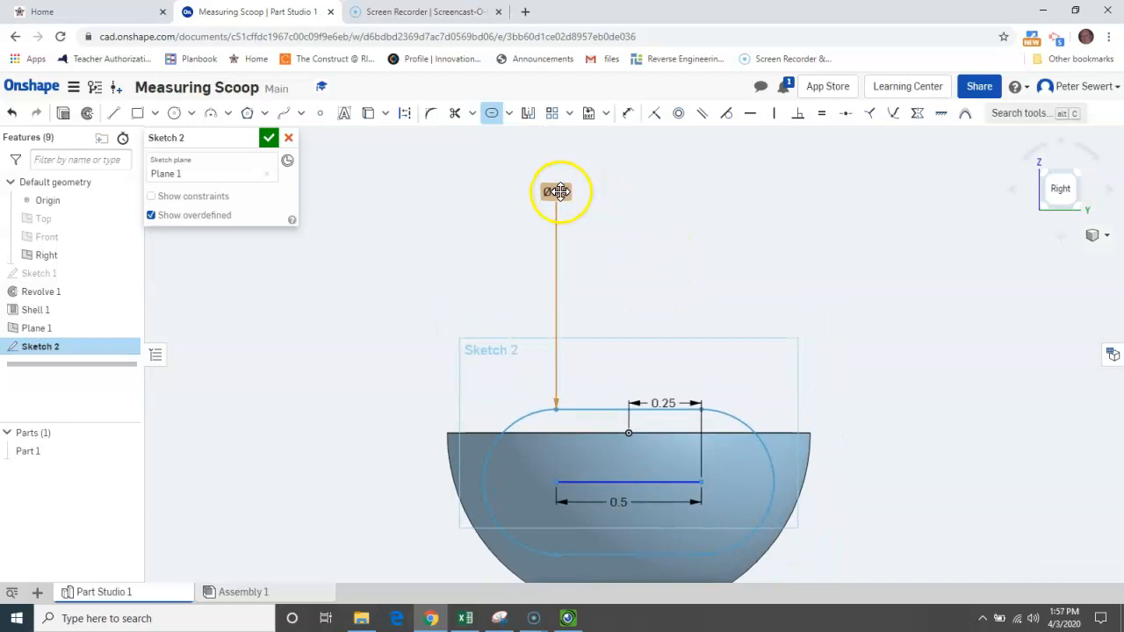
pyautogui.doubleClick(560, 191)
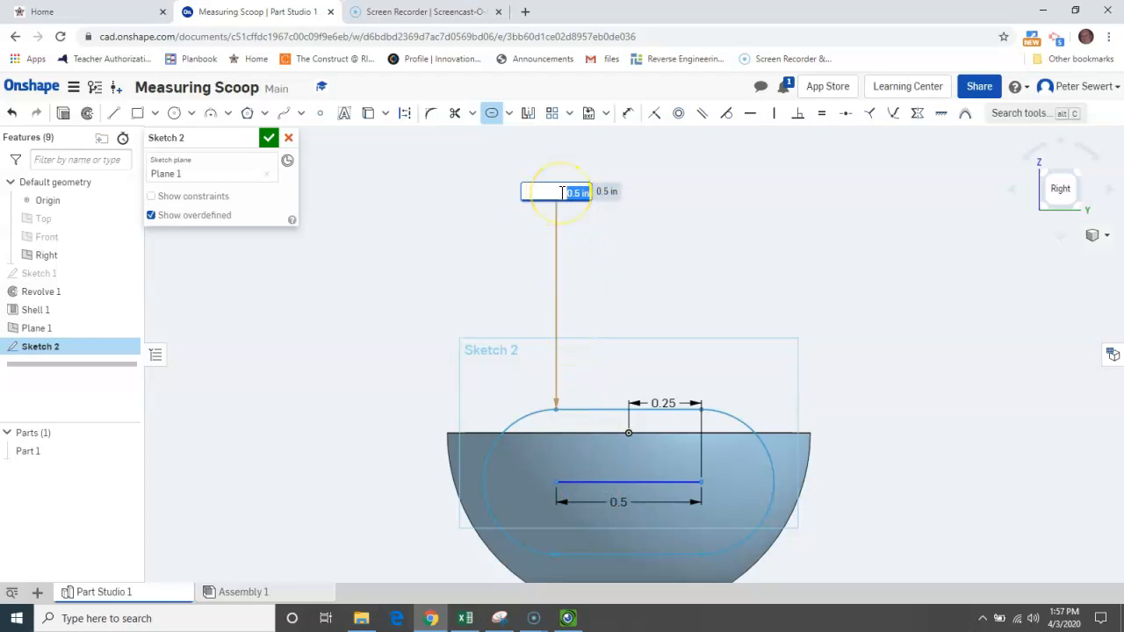
pyautogui.press('BackSpace')
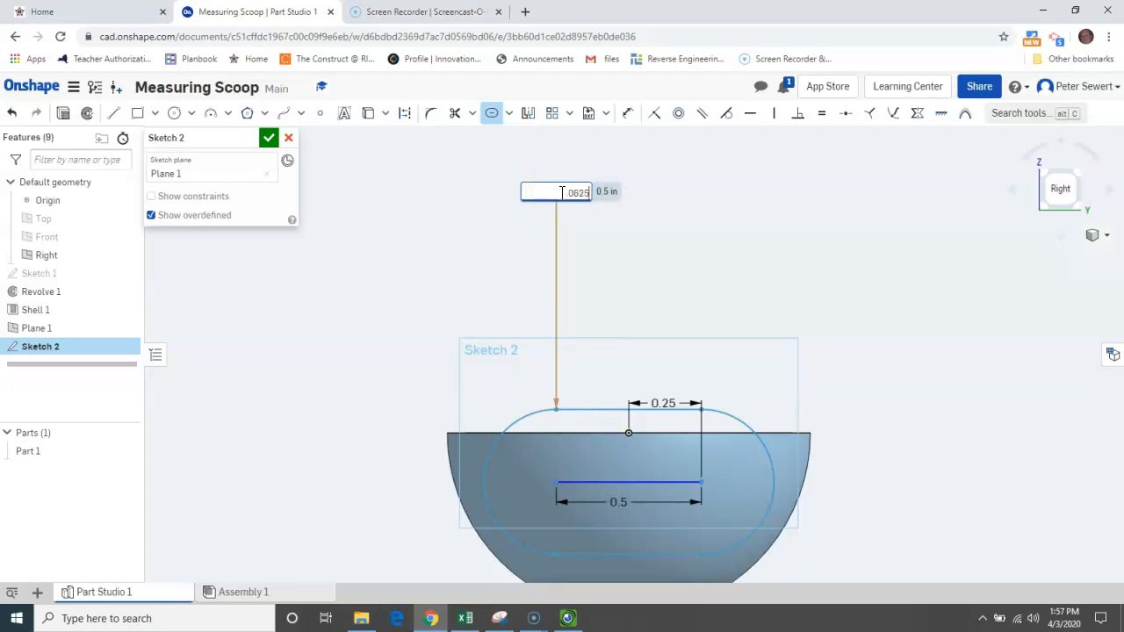
pyautogui.press('Return')
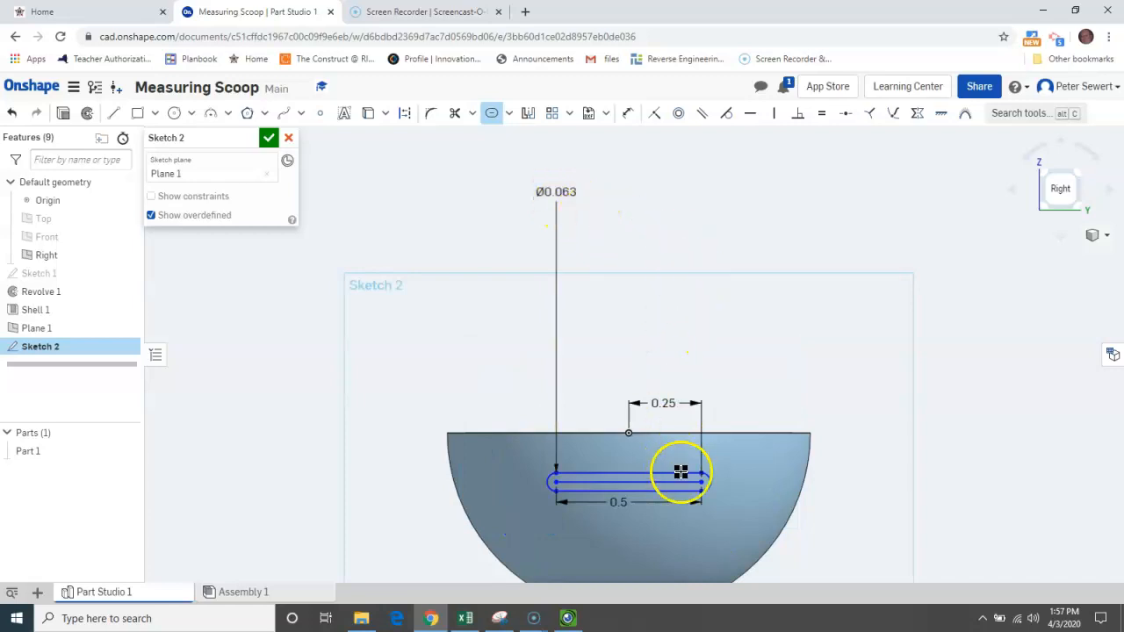
# Step: Dimension the slot's centre line .0625/2 in below the bowl's top edge and finish the sketch
pyautogui.scroll(3, 659, 510)
pyautogui.moveTo(582, 512); pyautogui.dragTo(603, 451, button='middle')
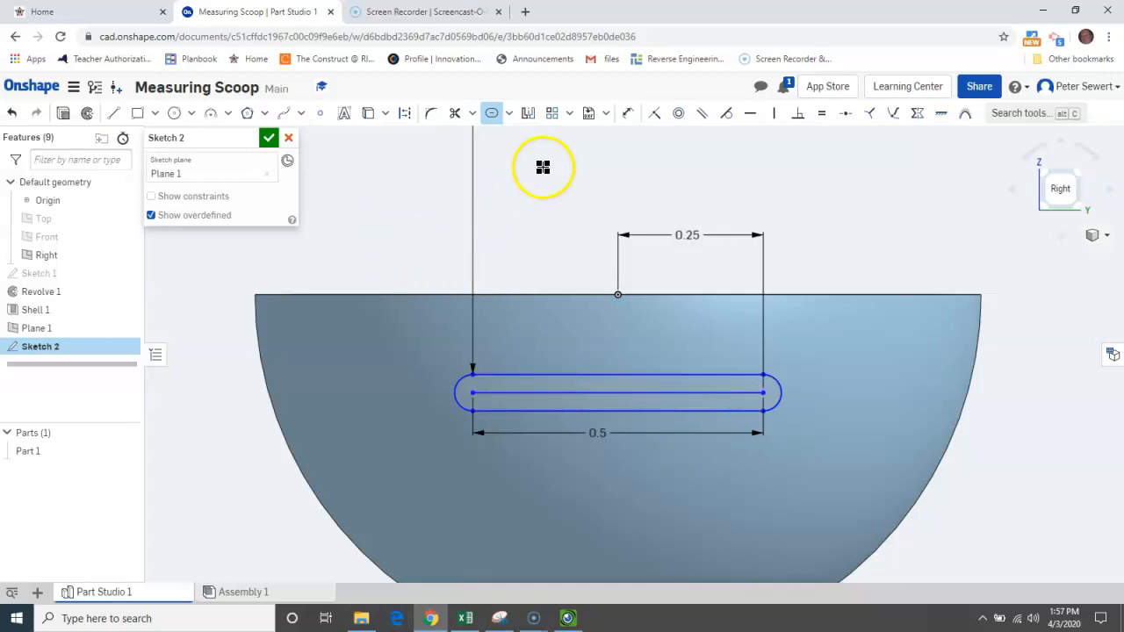
pyautogui.click(628, 115)
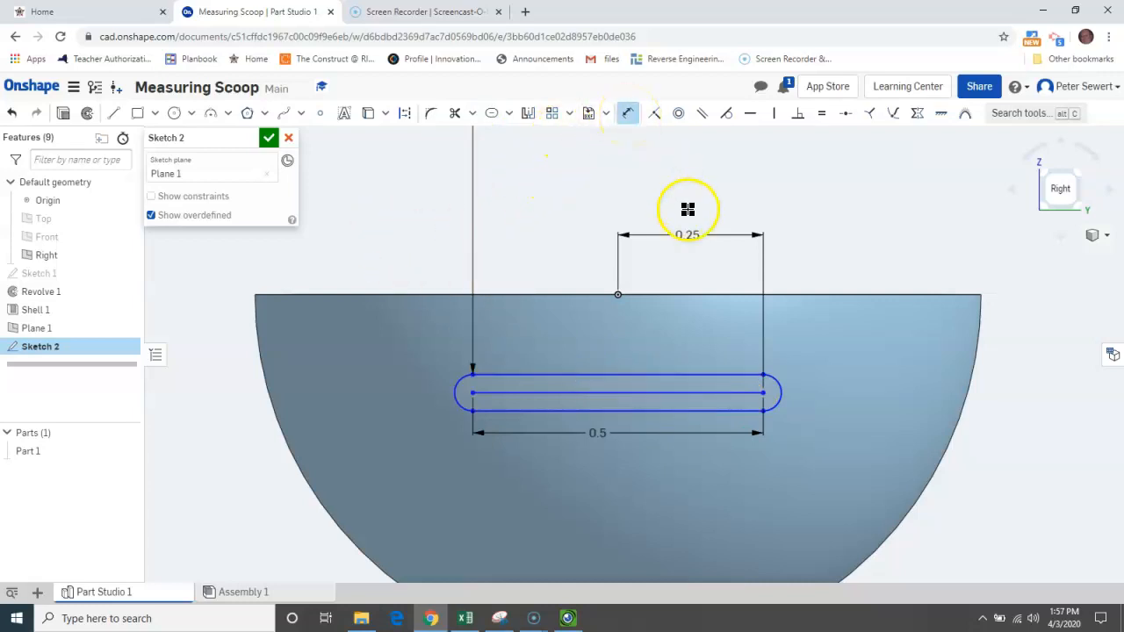
pyautogui.click(738, 394)
pyautogui.click(720, 294)
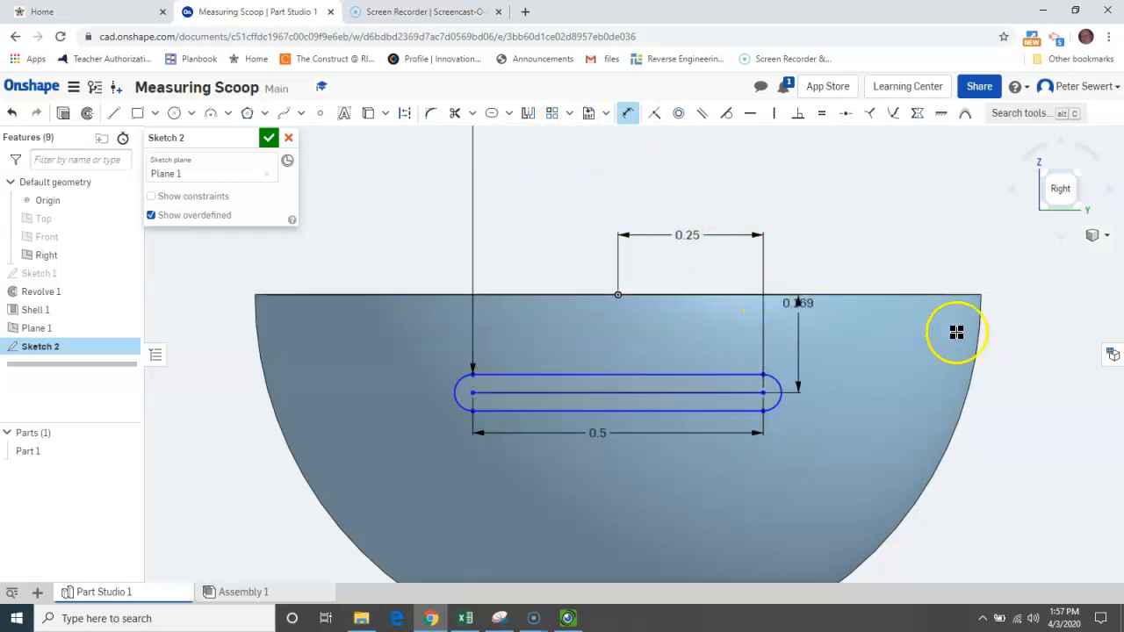
pyautogui.click(1037, 347)
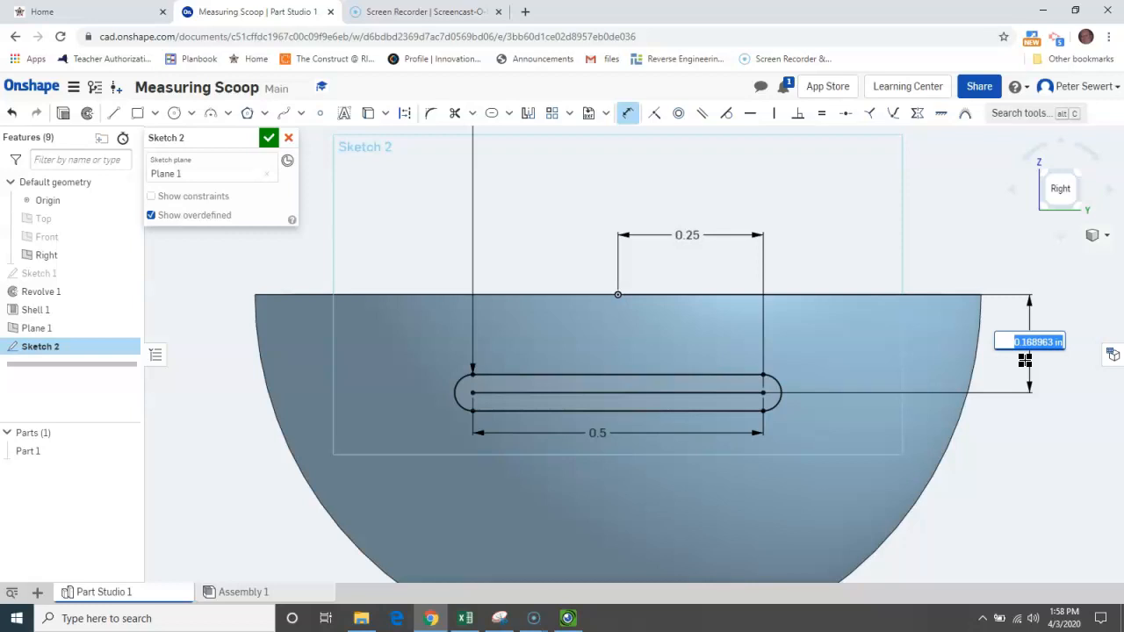
pyautogui.press('BackSpace')
pyautogui.write('06+25/')
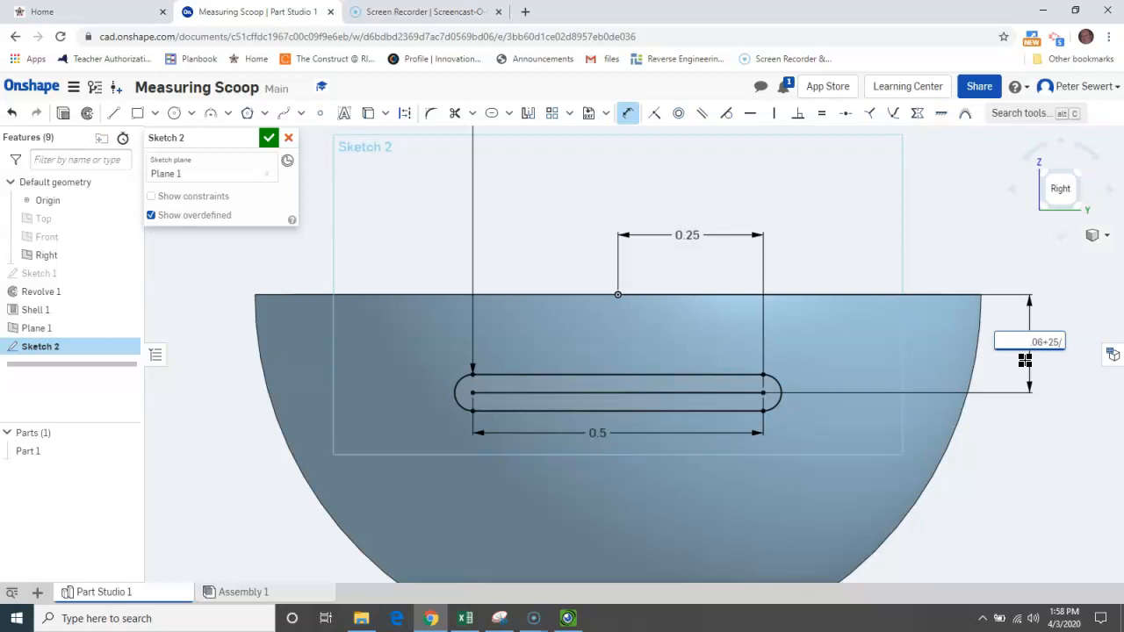
pyautogui.press('BackSpace')
pyautogui.press('BackSpace')
pyautogui.press('BackSpace')
pyautogui.press('BackSpace')
pyautogui.write('25/2')
pyautogui.press('Return')
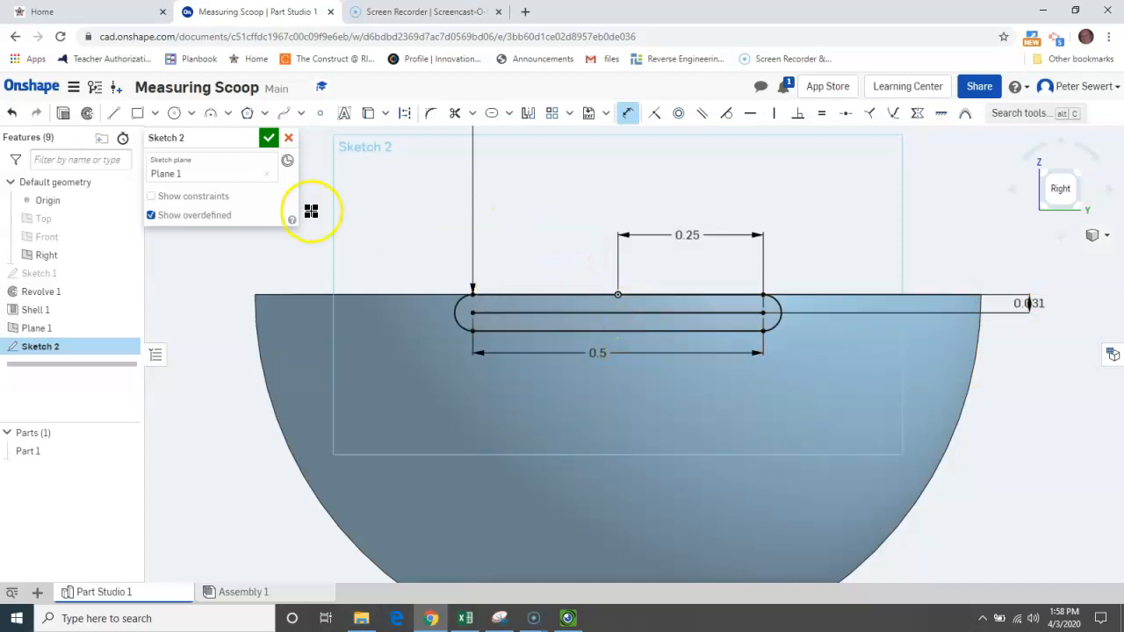
pyautogui.click(25, 591)
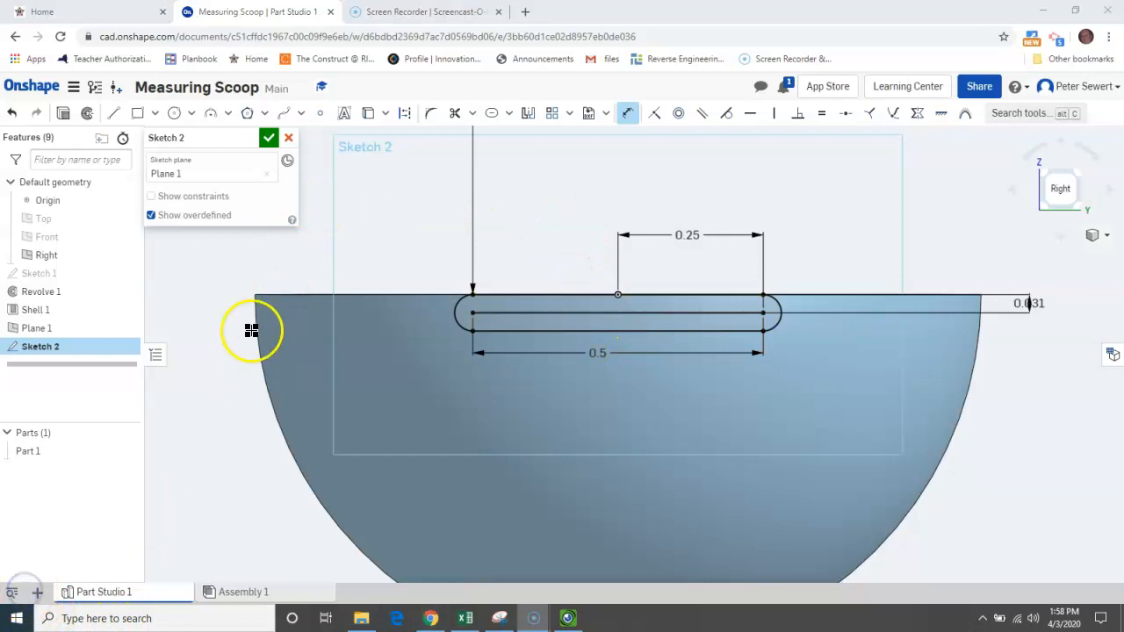
pyautogui.click(268, 140)
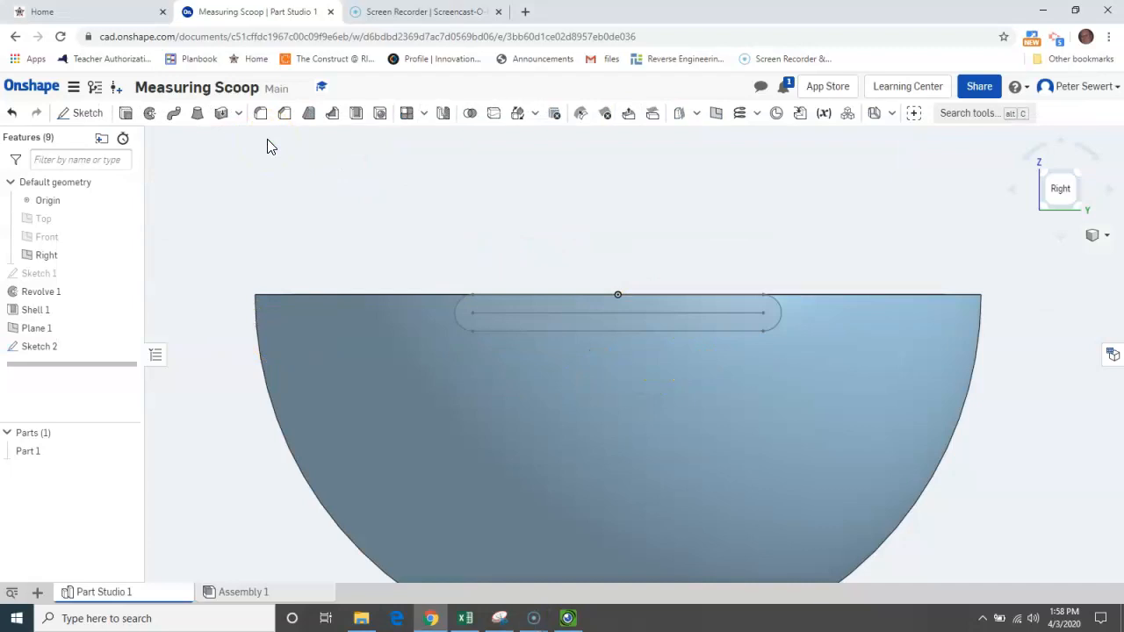
# Step: Show the model in isometric view and start a solid extrusion of the slot profile on the offset plane
pyautogui.rightClick(1046, 310)
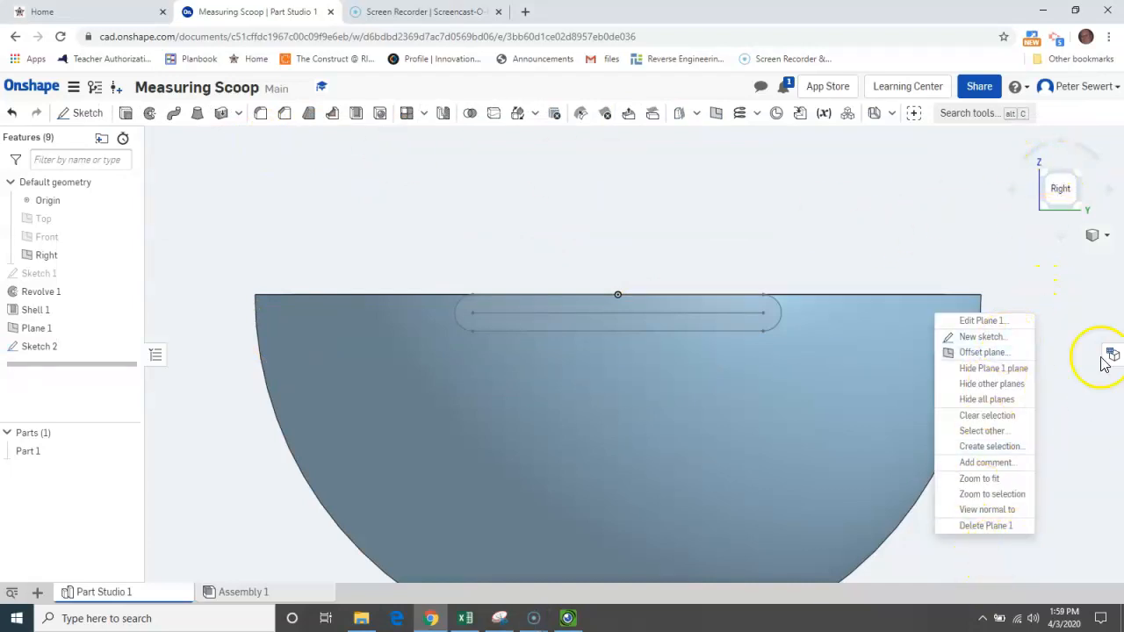
pyautogui.click(1109, 240)
pyautogui.click(1108, 241)
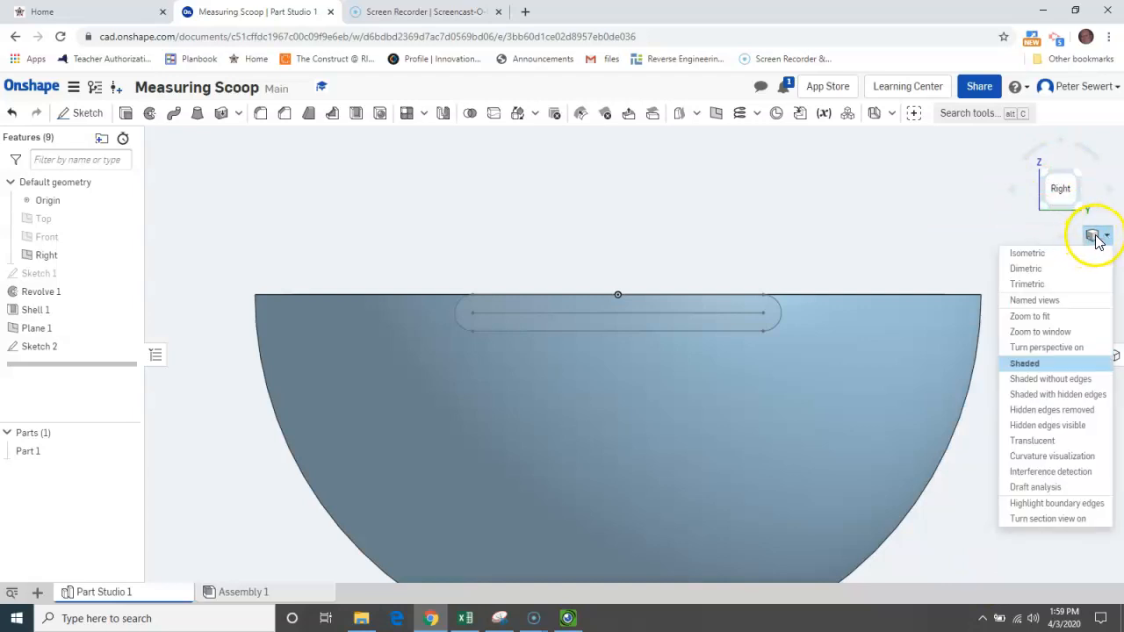
pyautogui.click(1033, 254)
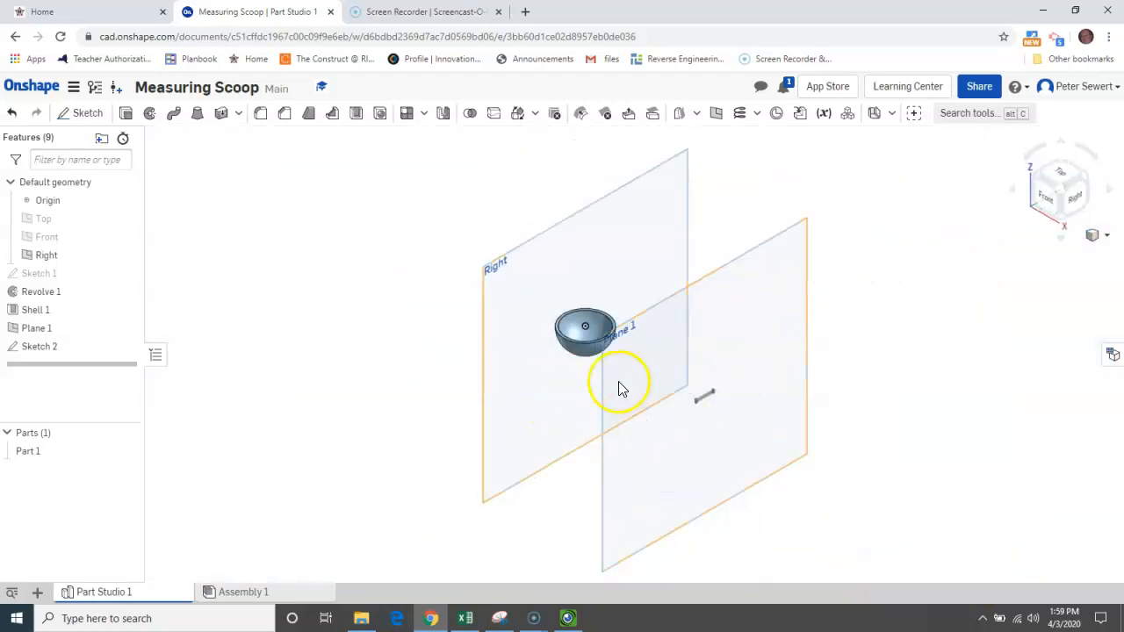
pyautogui.scroll(5, 606, 378)
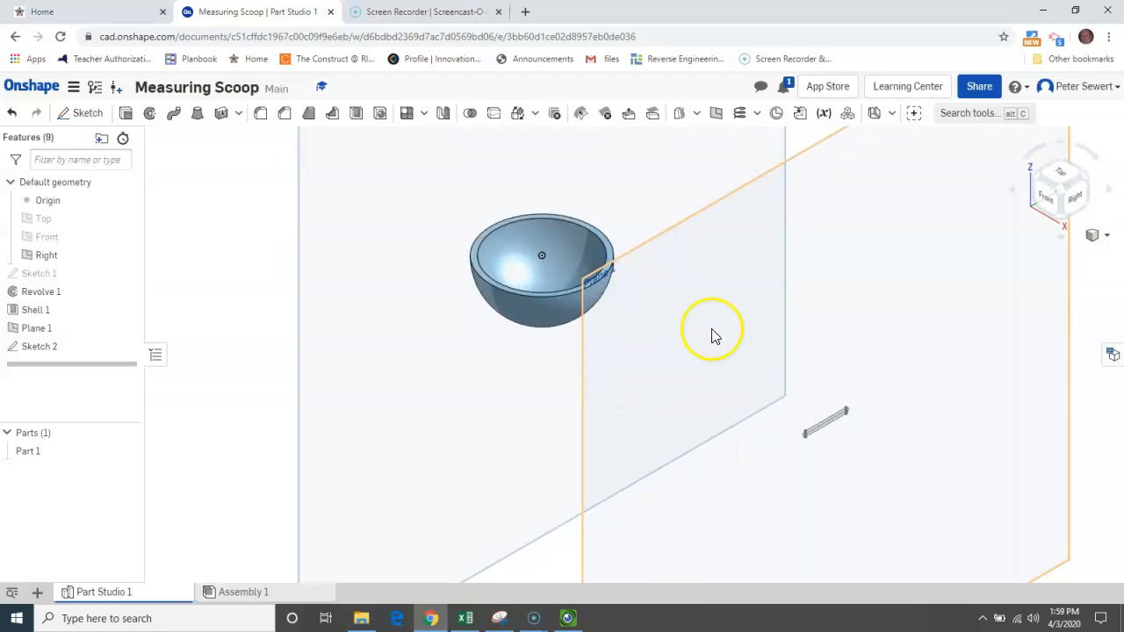
pyautogui.moveTo(713, 336); pyautogui.dragTo(715, 389, button='middle')
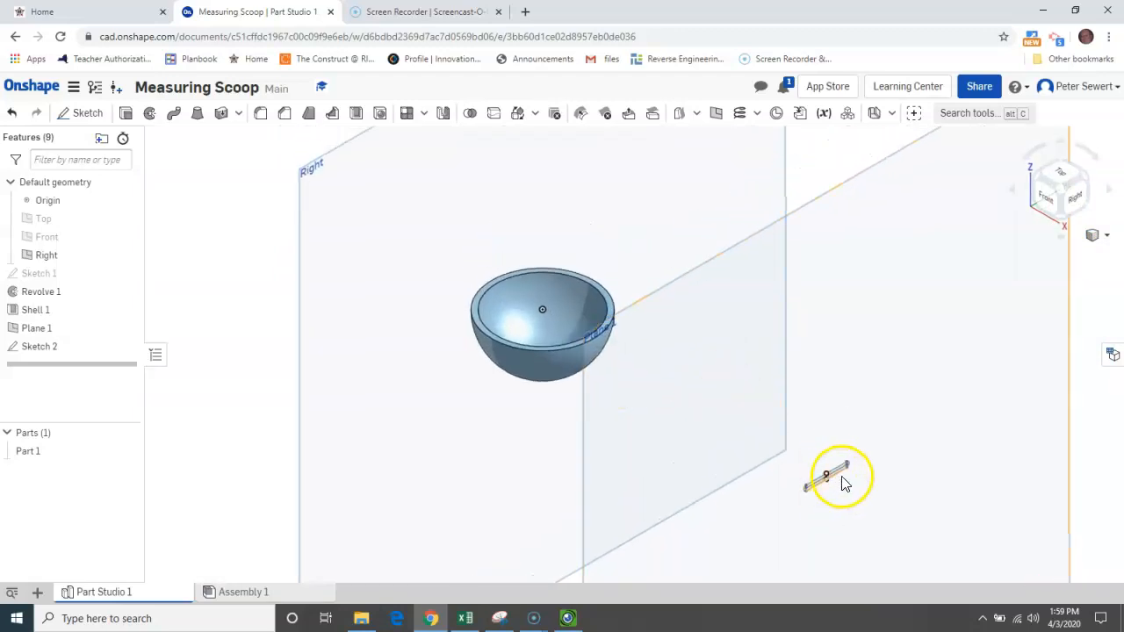
pyautogui.scroll(1, 842, 481)
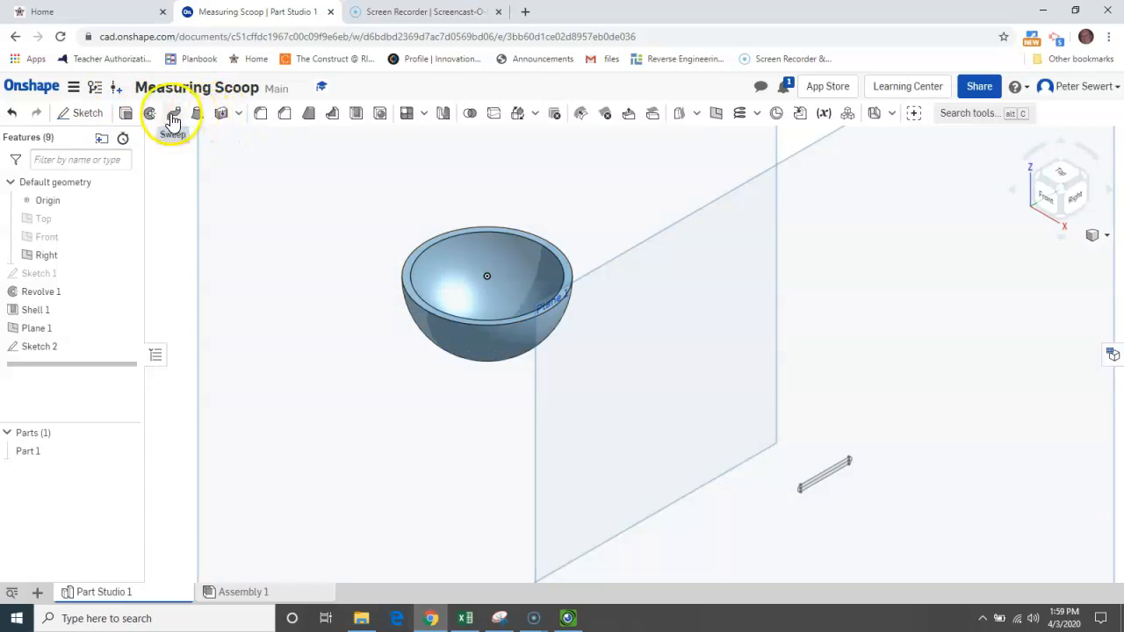
pyautogui.click(125, 113)
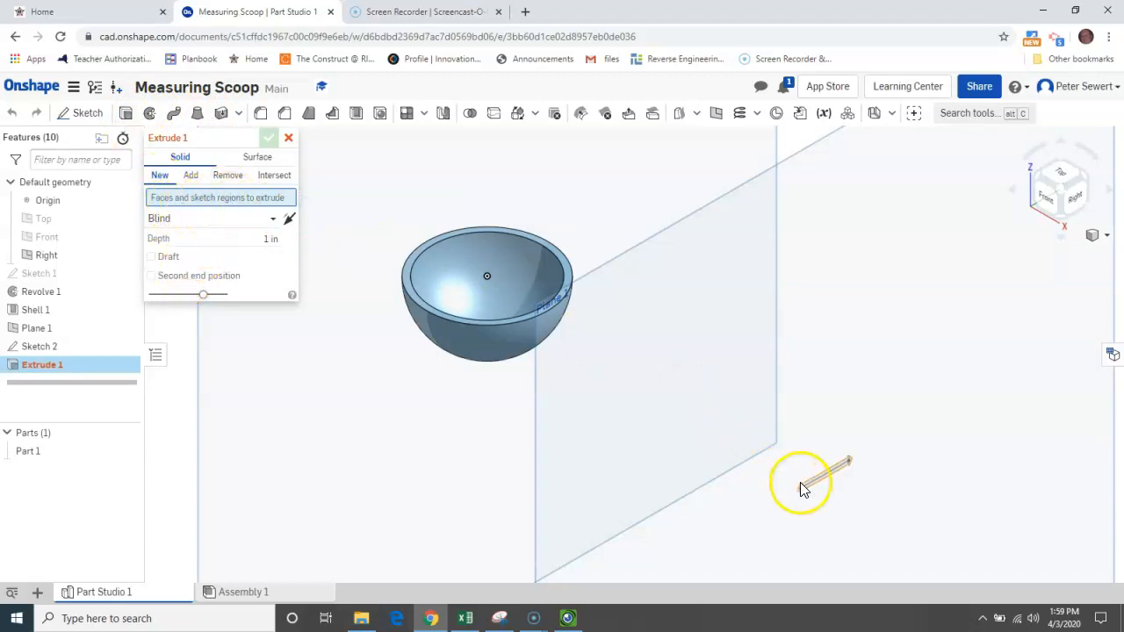
pyautogui.scroll(4, 808, 483)
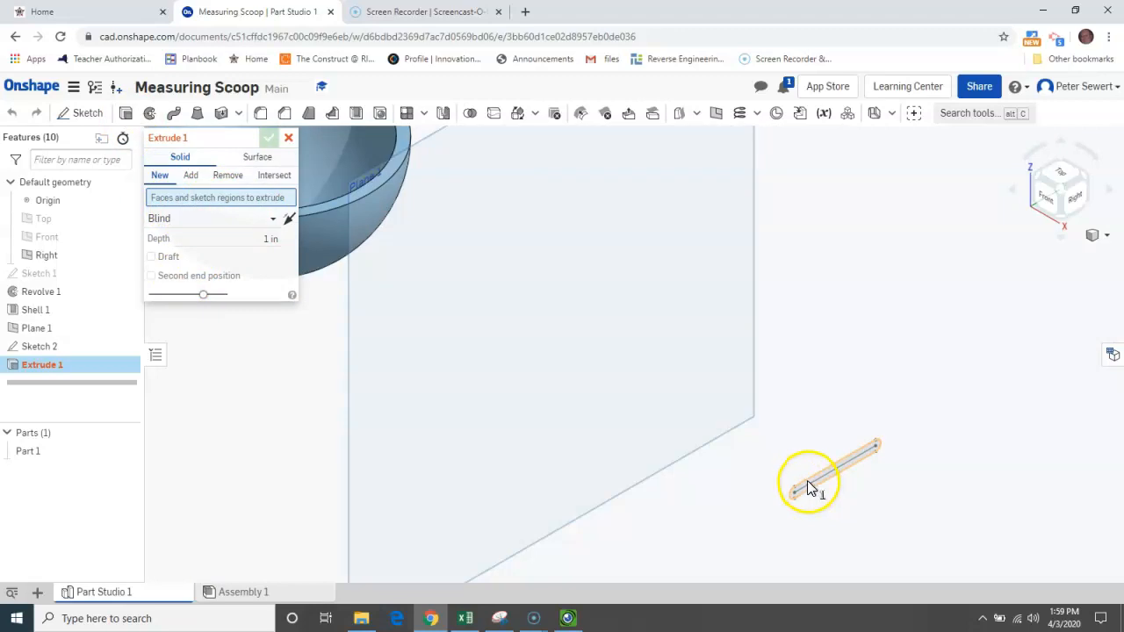
pyautogui.click(807, 481)
pyautogui.scroll(-3, 578, 380)
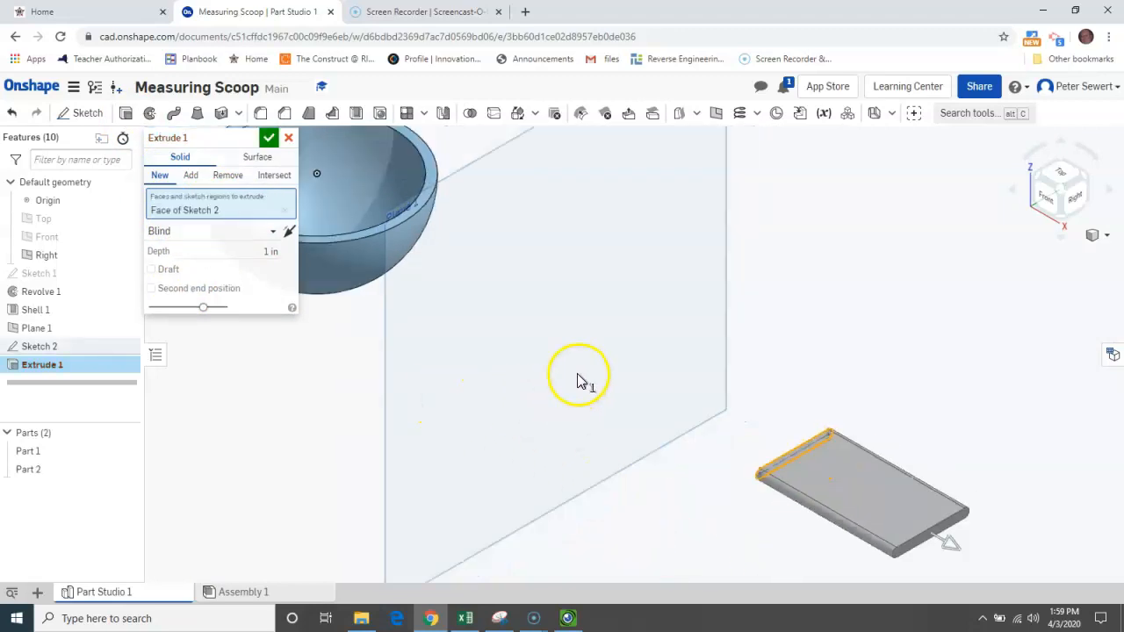
pyautogui.moveTo(560, 351); pyautogui.dragTo(663, 340, button='middle')
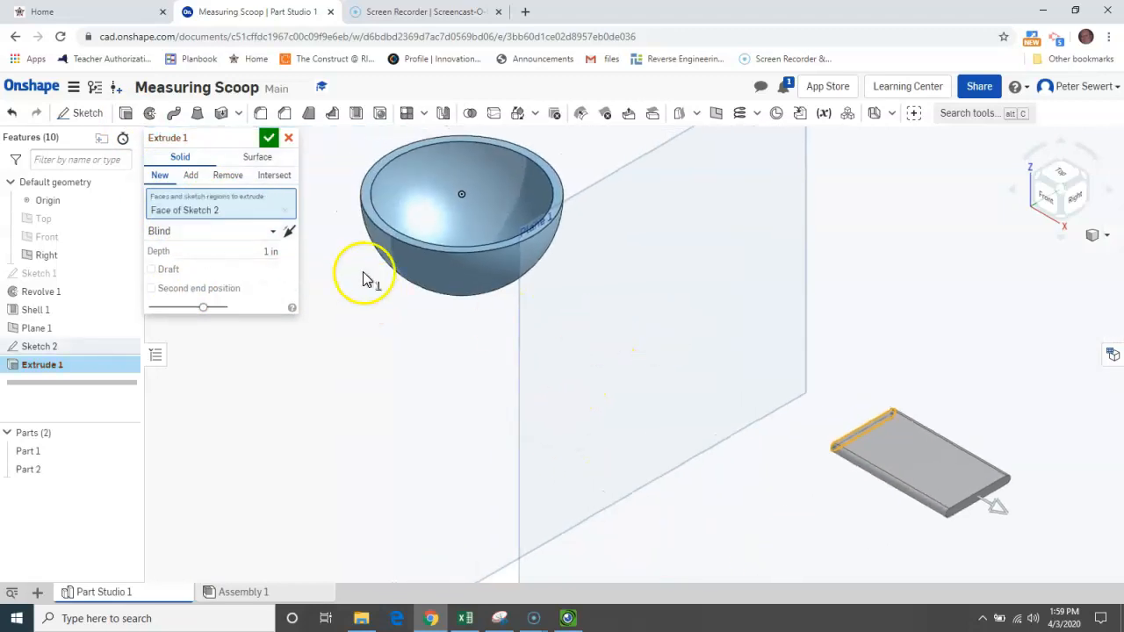
# Step: Reverse the handle extrusion toward the bowl, end it Up to next and add it to the bowl part
pyautogui.click(290, 233)
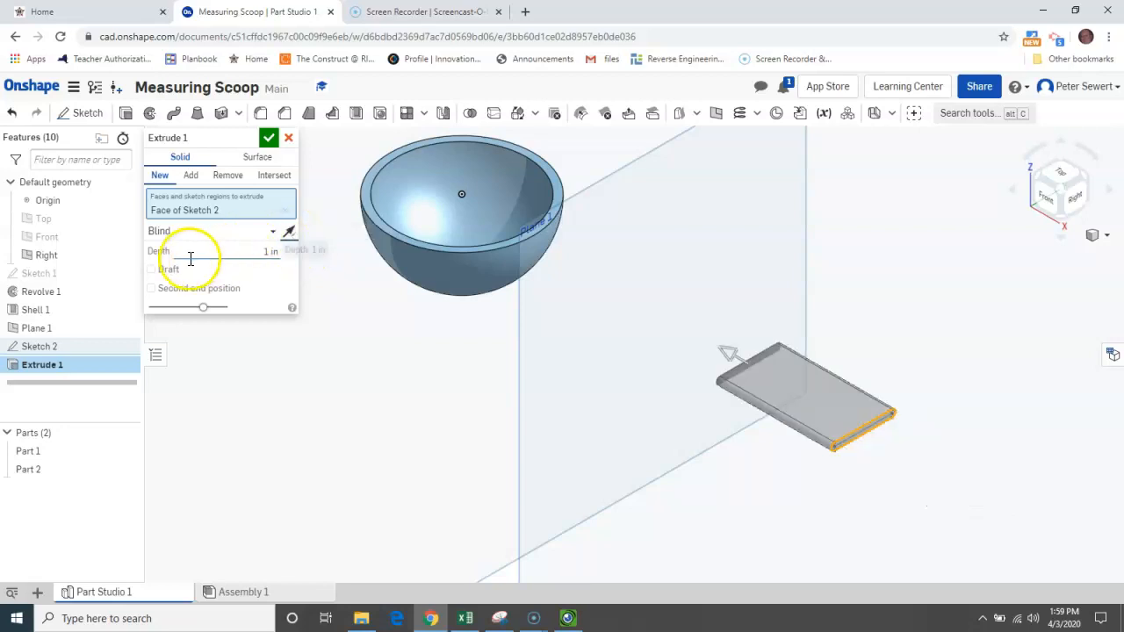
pyautogui.click(272, 232)
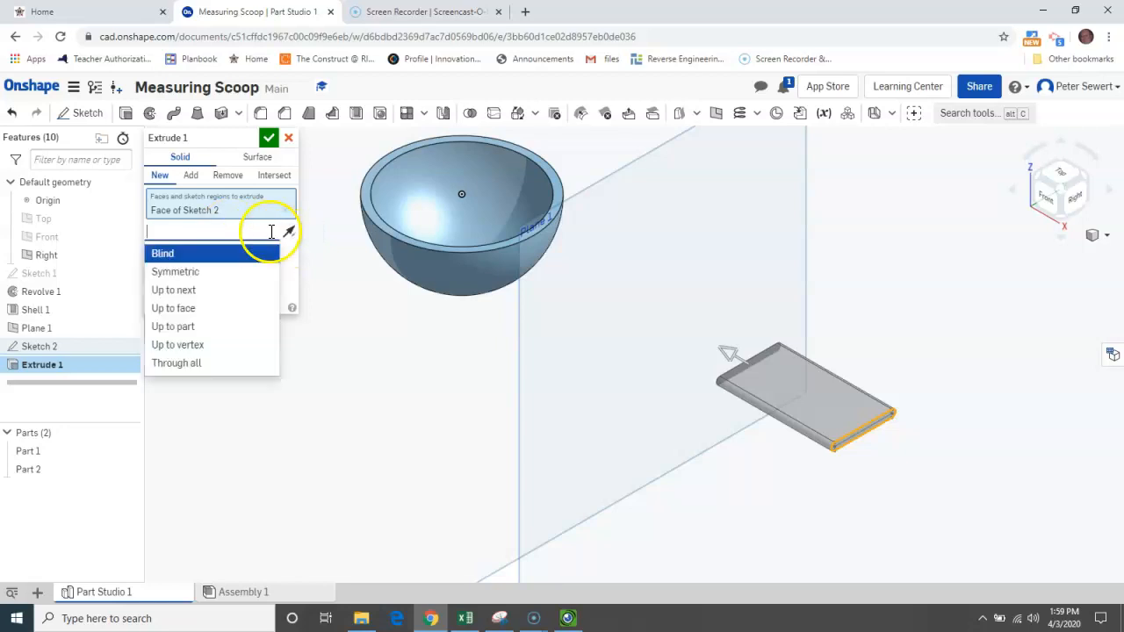
pyautogui.click(192, 292)
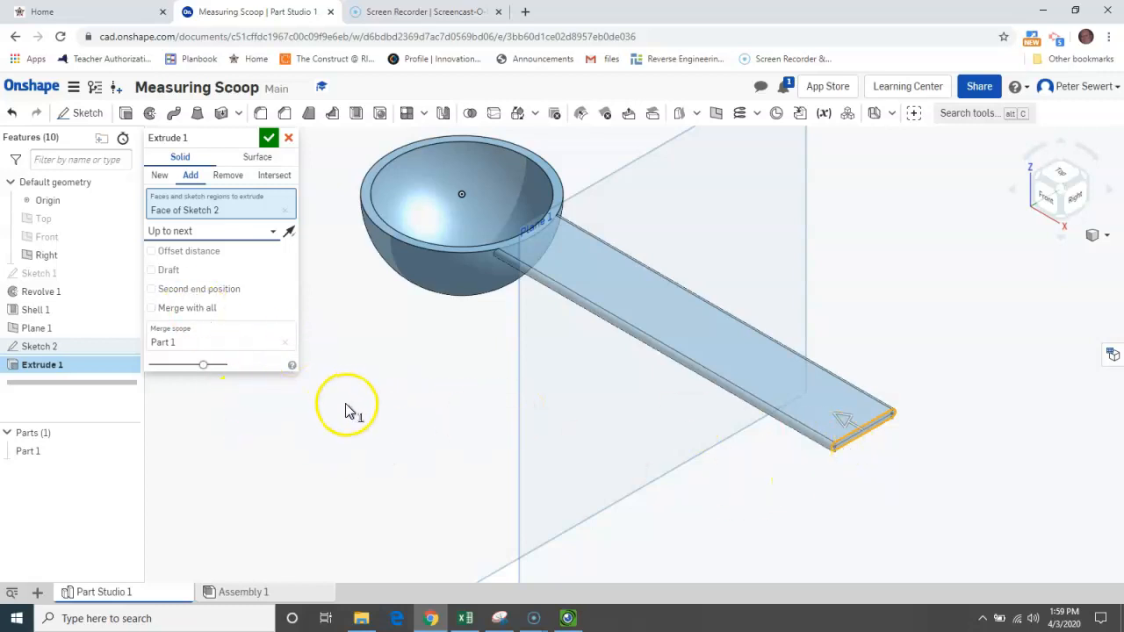
pyautogui.click(266, 138)
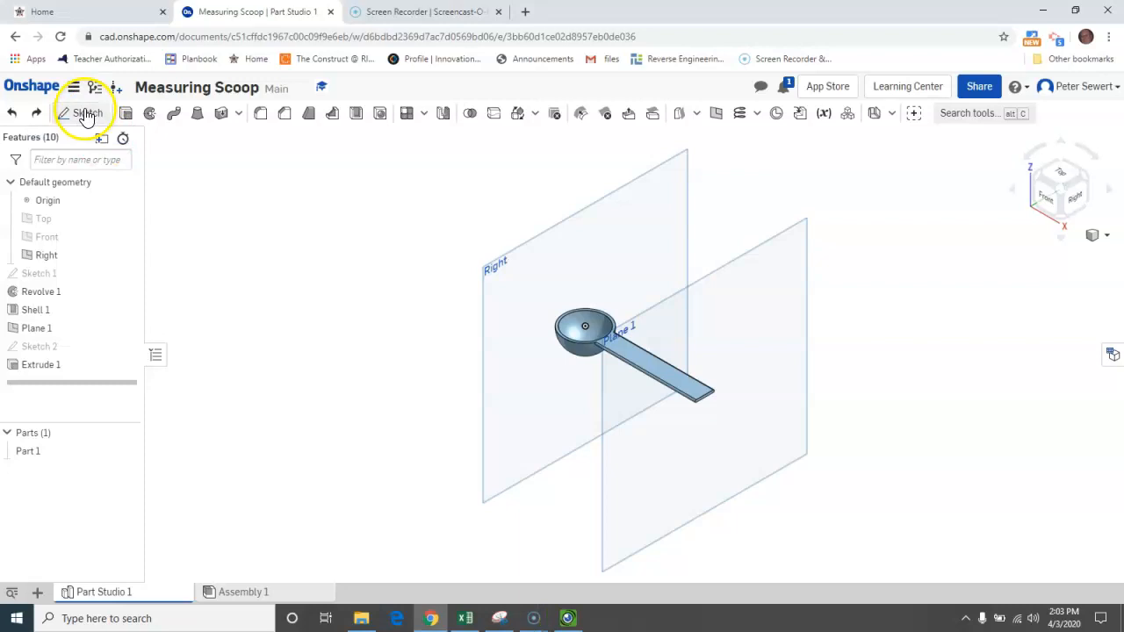
# Step: Start a sketch on Plane 1 and project the outline of the handle's end face into it
pyautogui.click(86, 115)
pyautogui.click(780, 242)
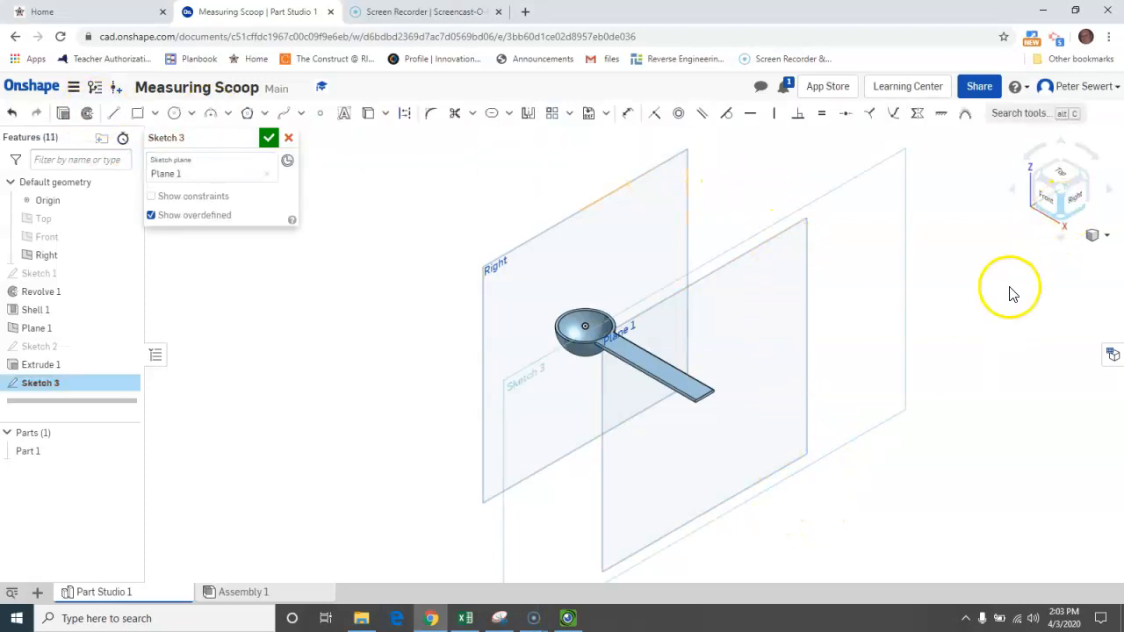
pyautogui.click(1072, 190)
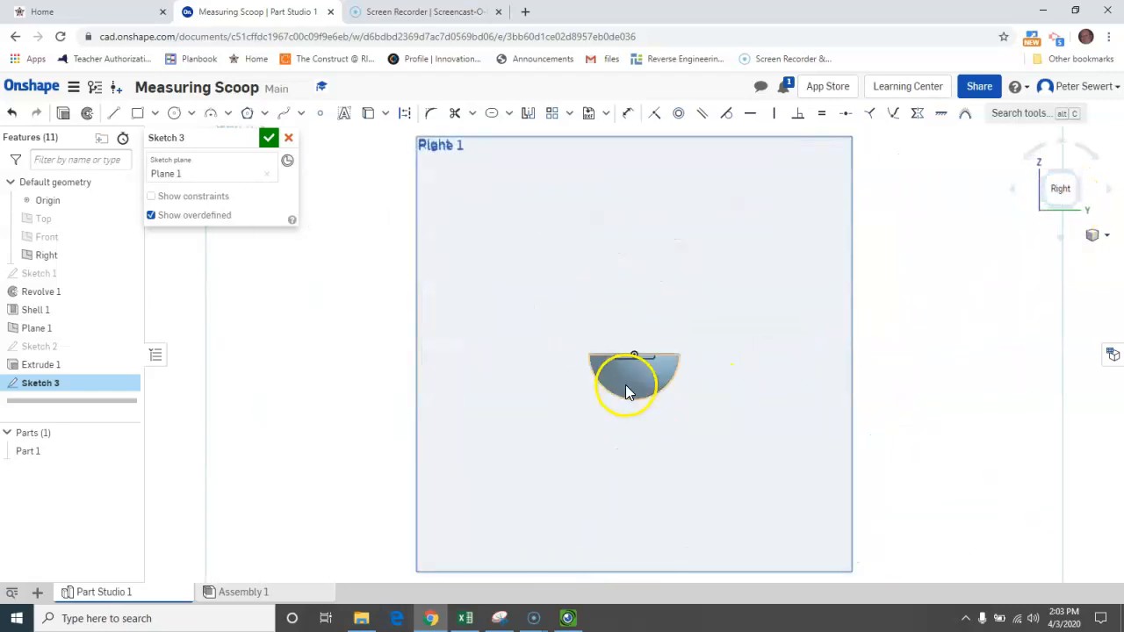
pyautogui.scroll(5, 632, 360)
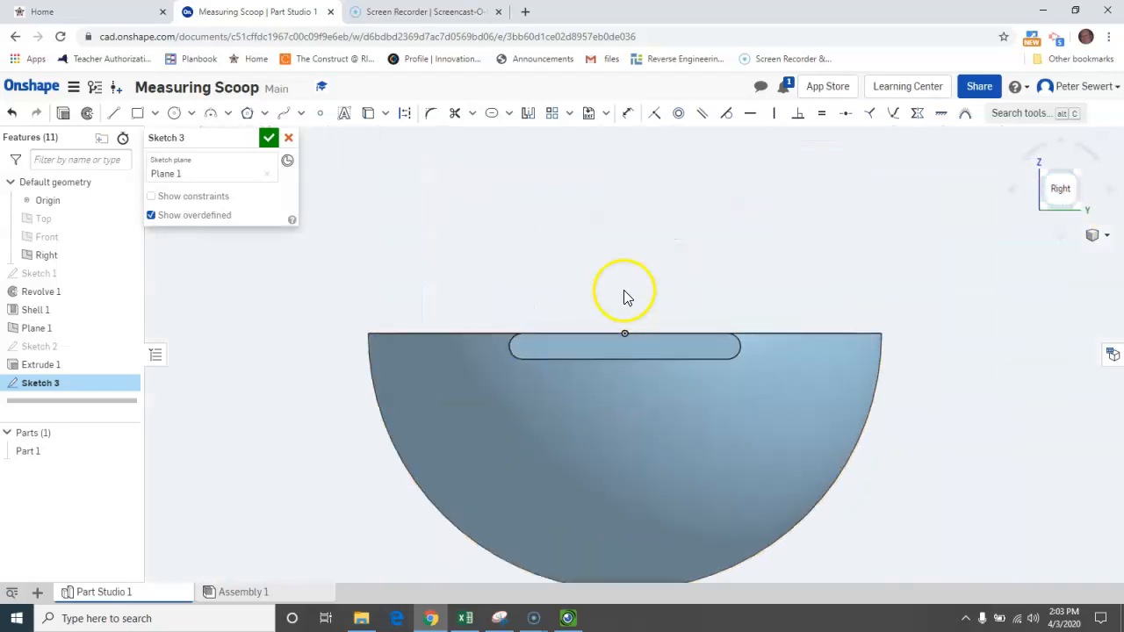
pyautogui.scroll(2, 624, 297)
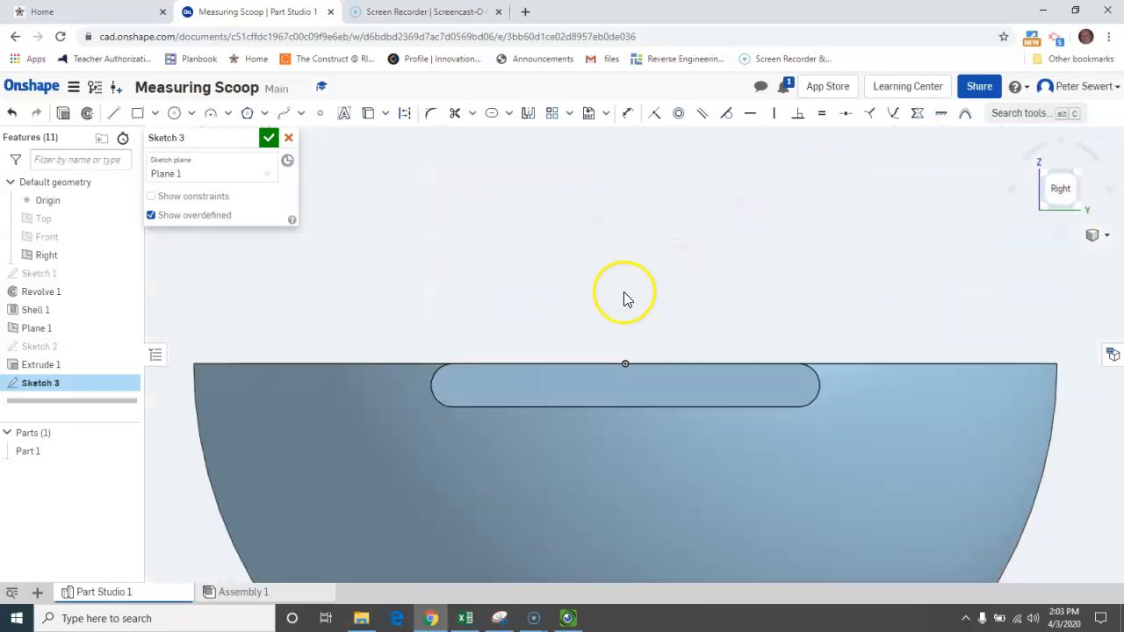
pyautogui.click(369, 117)
pyautogui.click(670, 392)
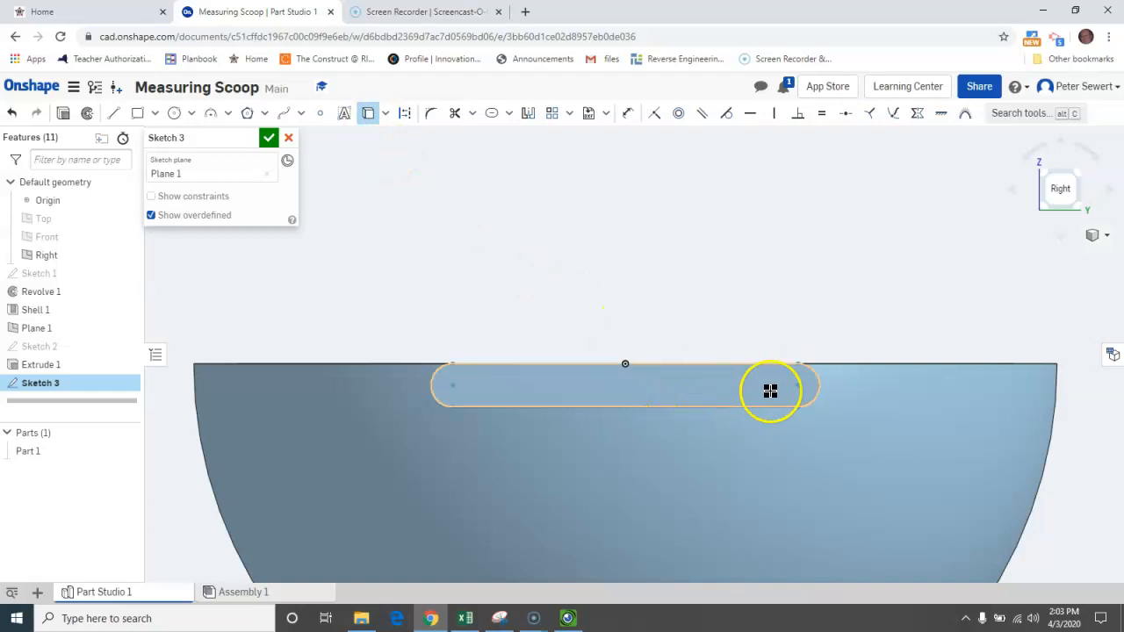
pyautogui.click(691, 394)
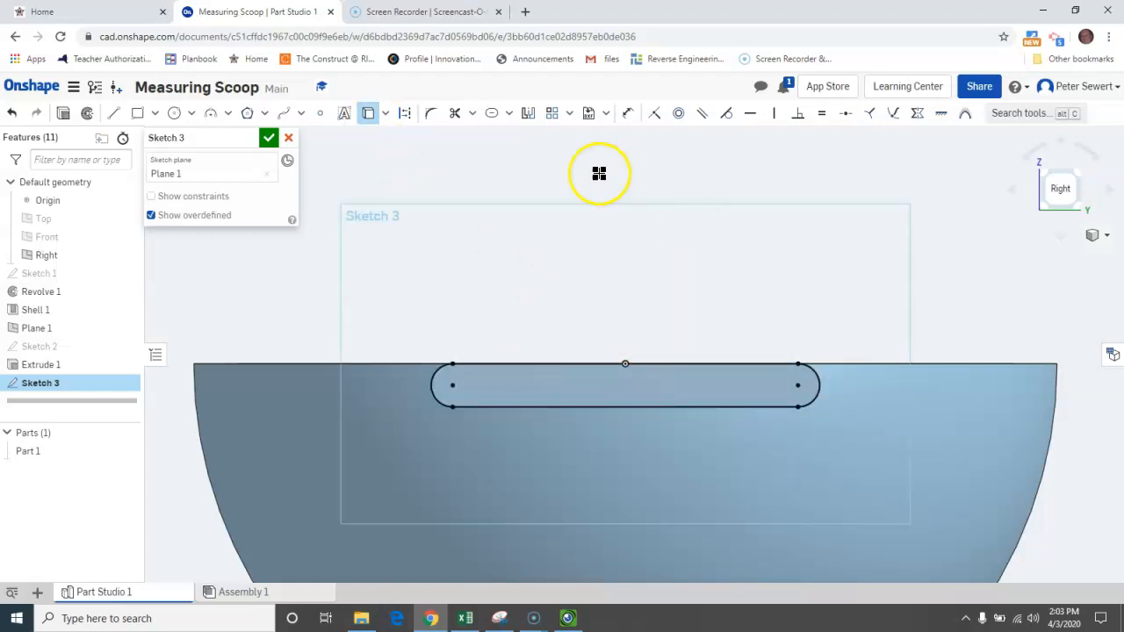
pyautogui.click(114, 113)
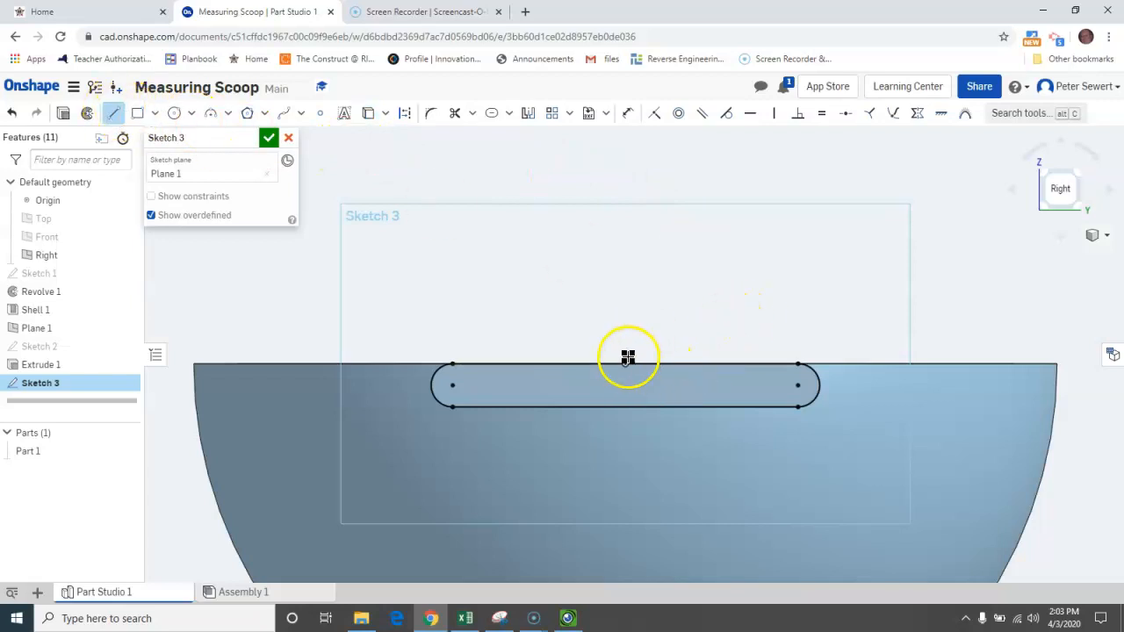
pyautogui.click(625, 362)
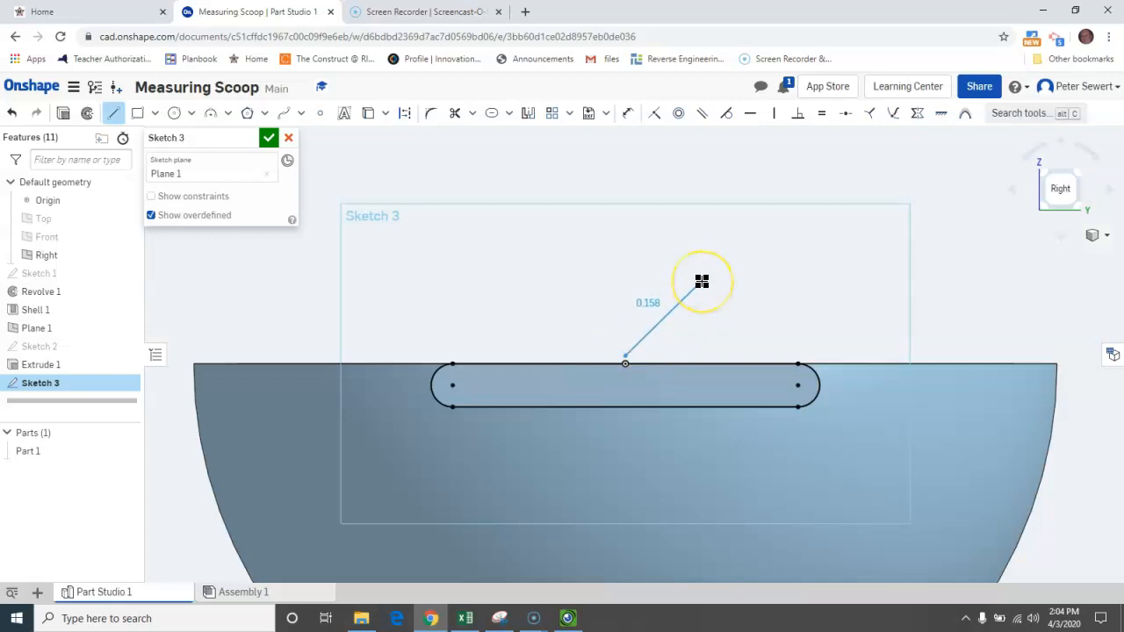
pyautogui.press('Escape')
# Step: Draw a 0.25 in line from the origin along the handle's upper edge to the right arc, plus a vertical line from the origin to the lower edge
pyautogui.scroll(5, 635, 374)
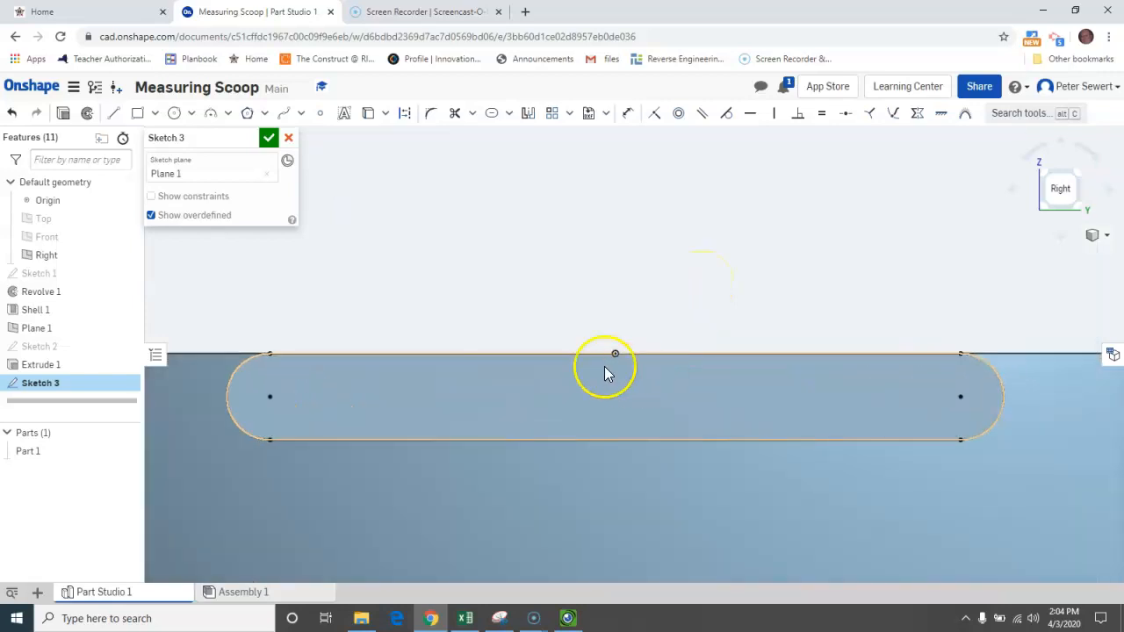
pyautogui.click(113, 113)
pyautogui.click(618, 352)
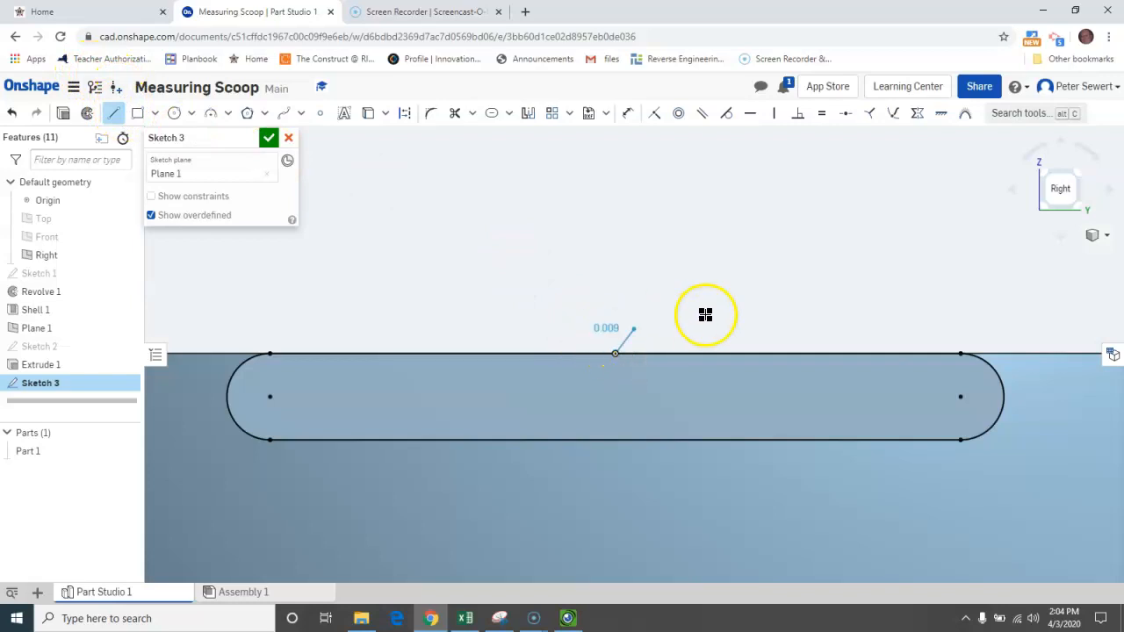
pyautogui.click(961, 354)
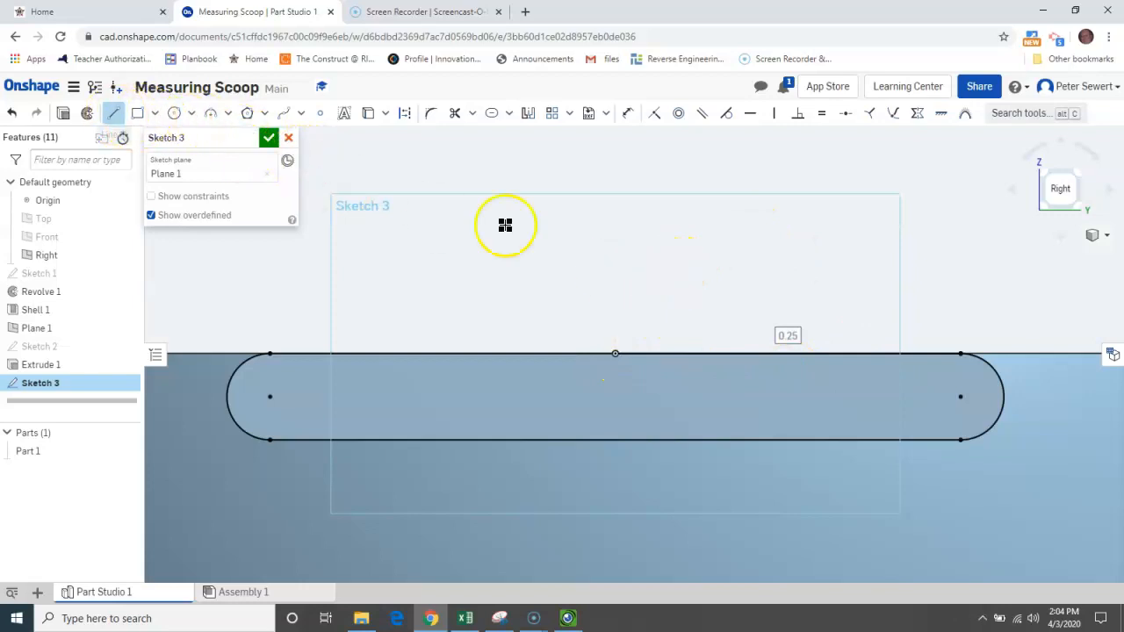
pyautogui.click(613, 354)
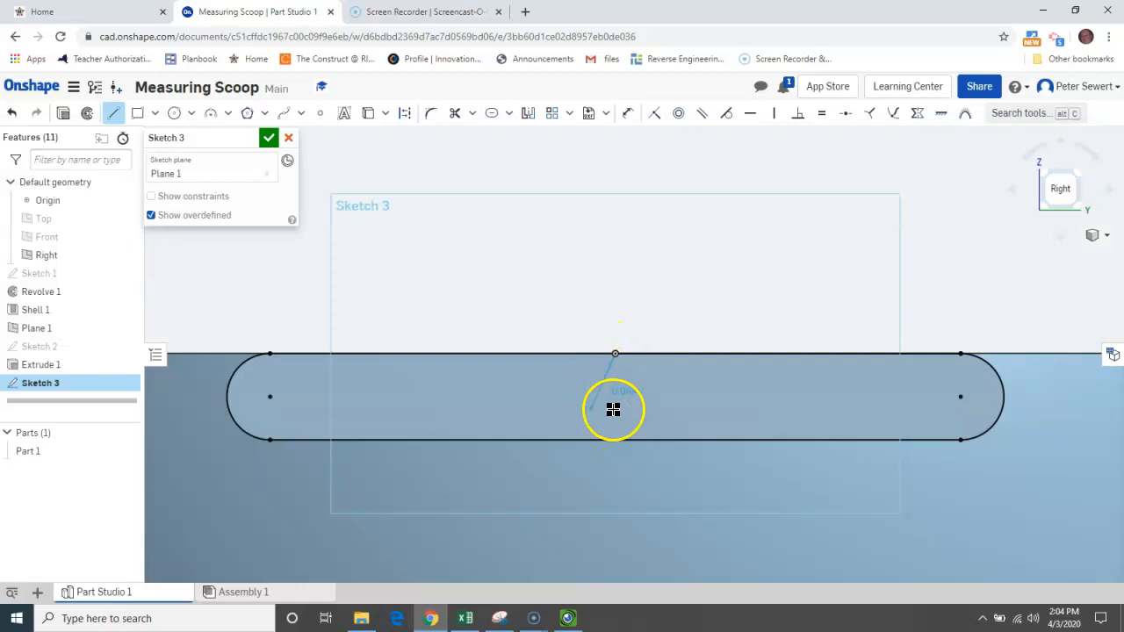
pyautogui.click(614, 439)
pyautogui.press('Escape')
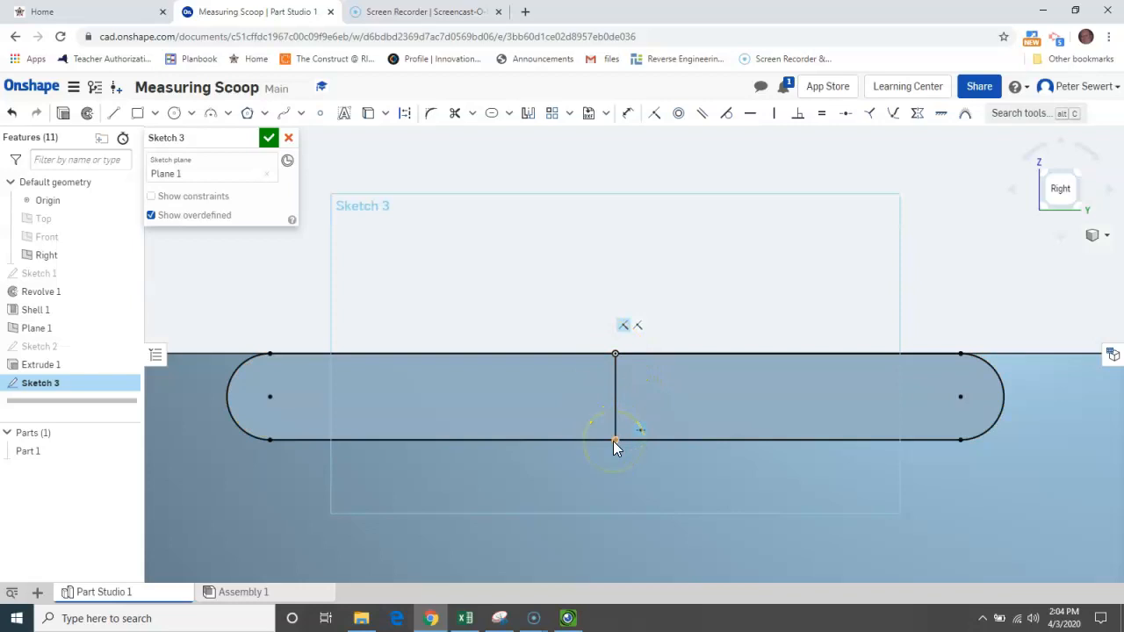
# Step: Draw a 0.25 in line along the handle's lower edge from the vertical line's end to the right arc
pyautogui.click(113, 113)
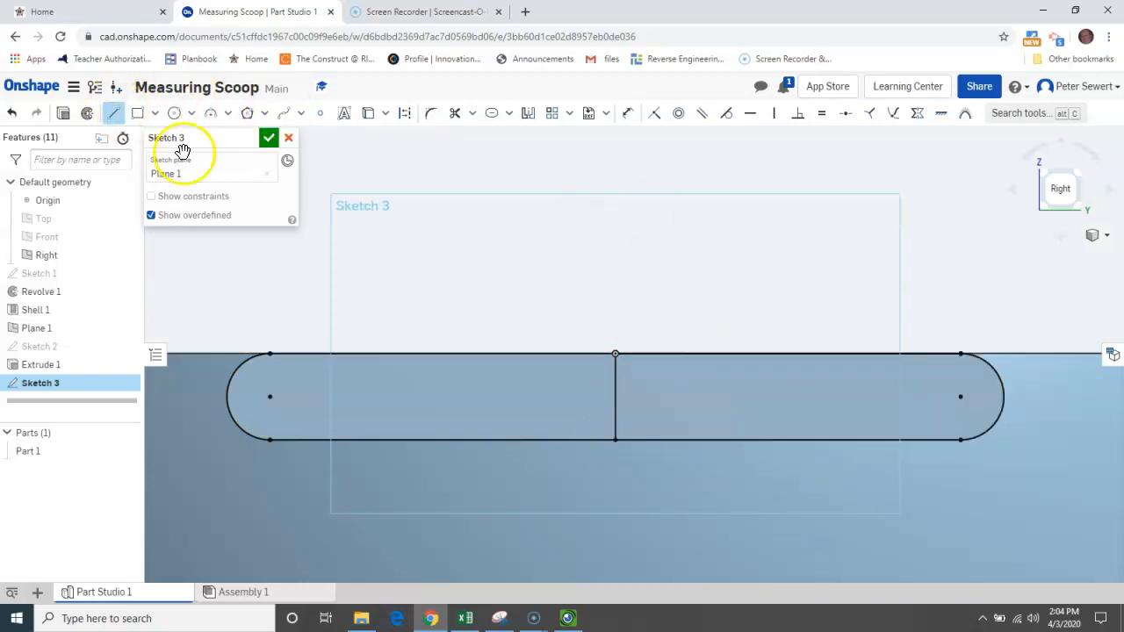
pyautogui.click(615, 440)
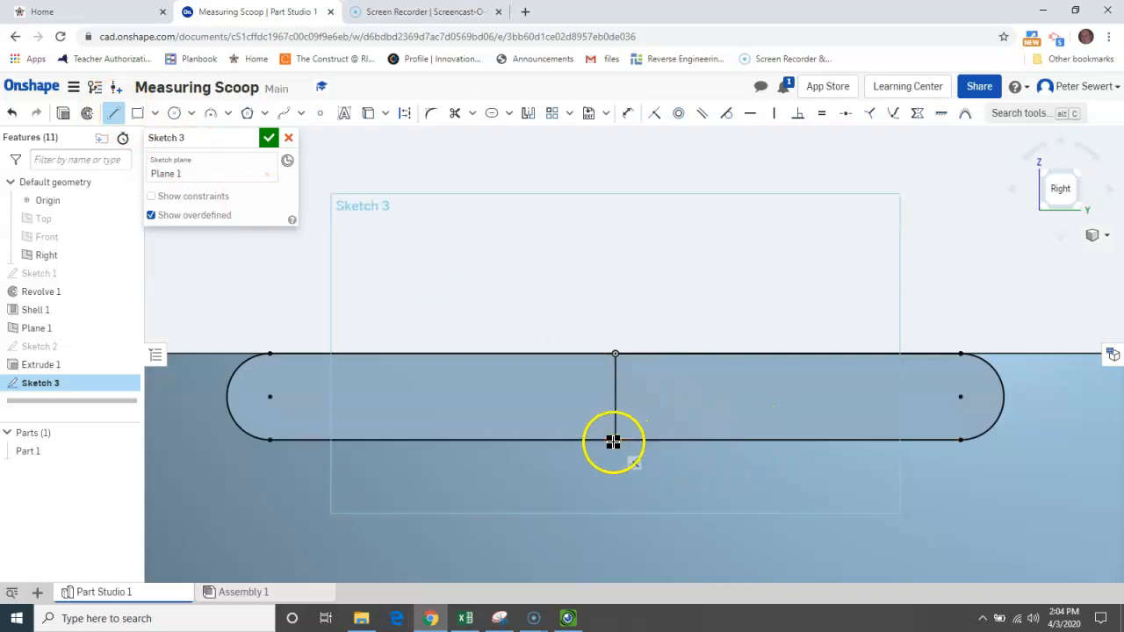
pyautogui.click(960, 440)
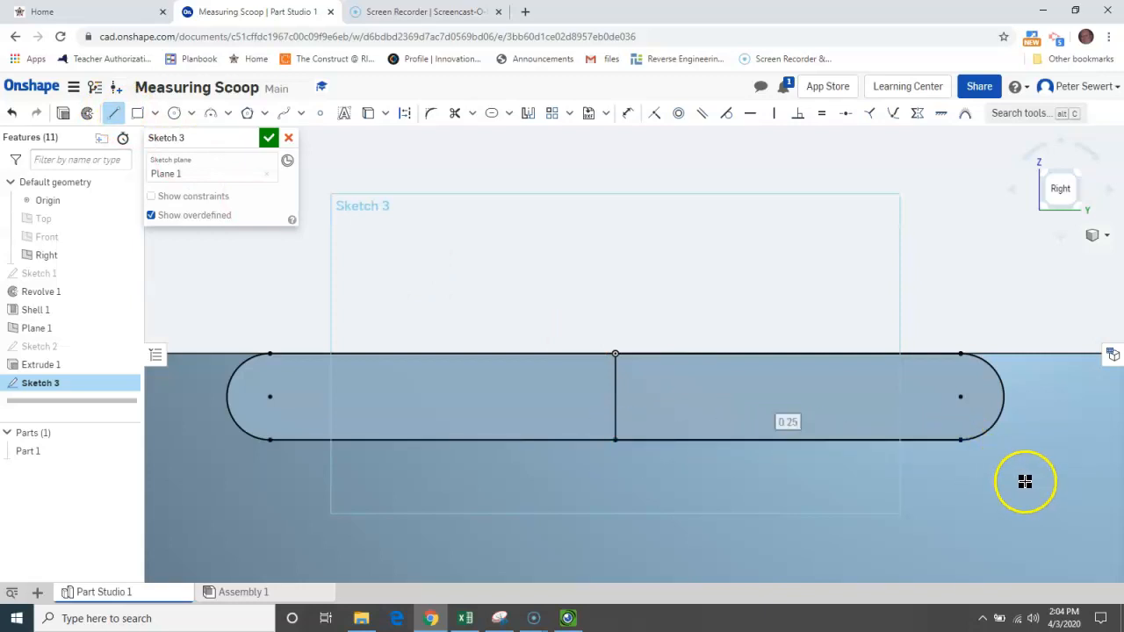
pyautogui.press('Escape')
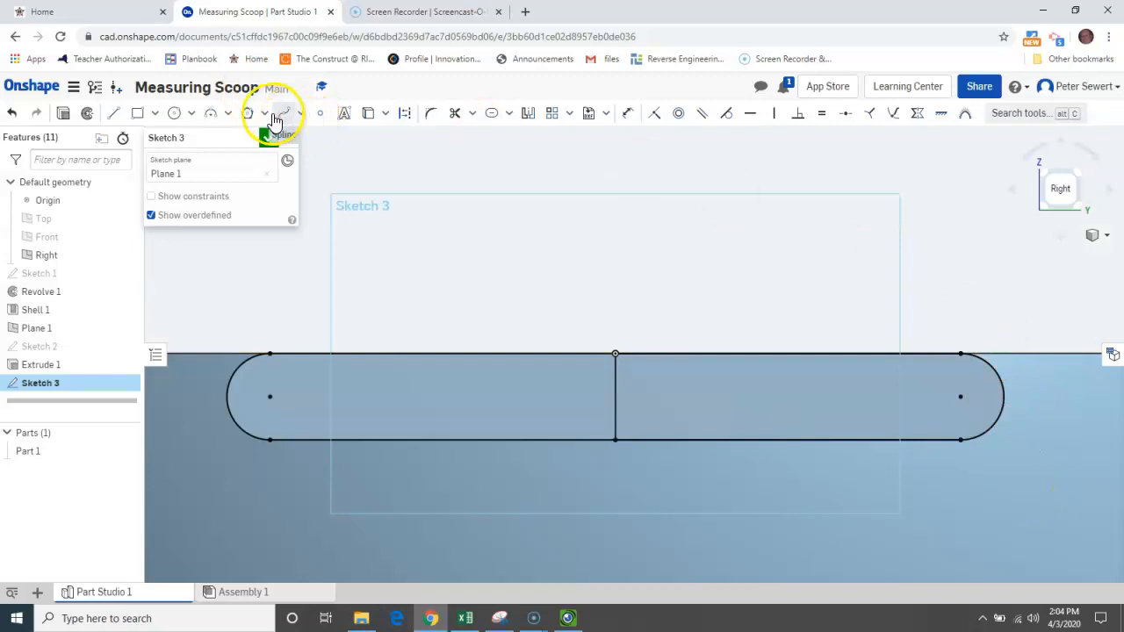
# Step: Draw a three-point arc of about 0.031 in radius over the handle's right rounded end and finish the sketch
pyautogui.click(212, 114)
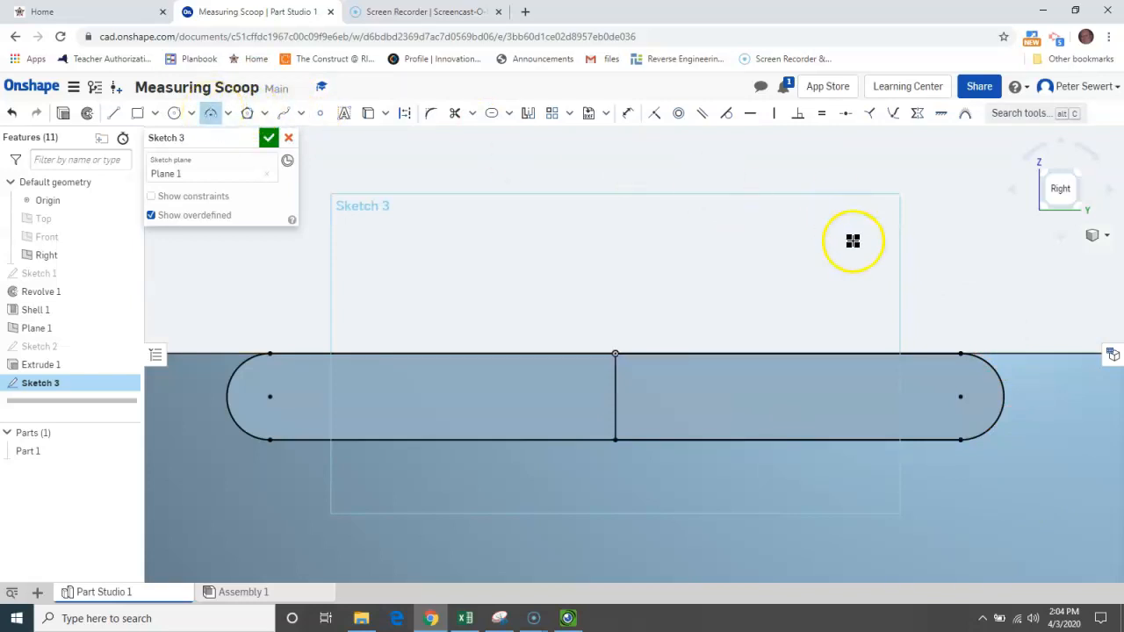
pyautogui.click(960, 353)
pyautogui.click(964, 438)
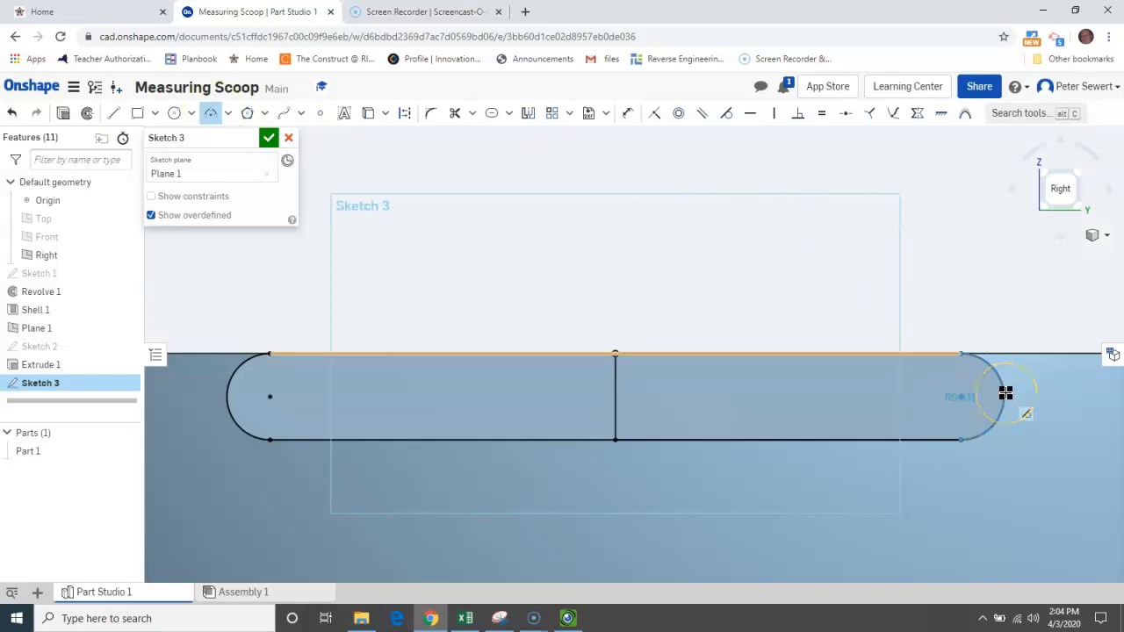
pyautogui.click(1005, 392)
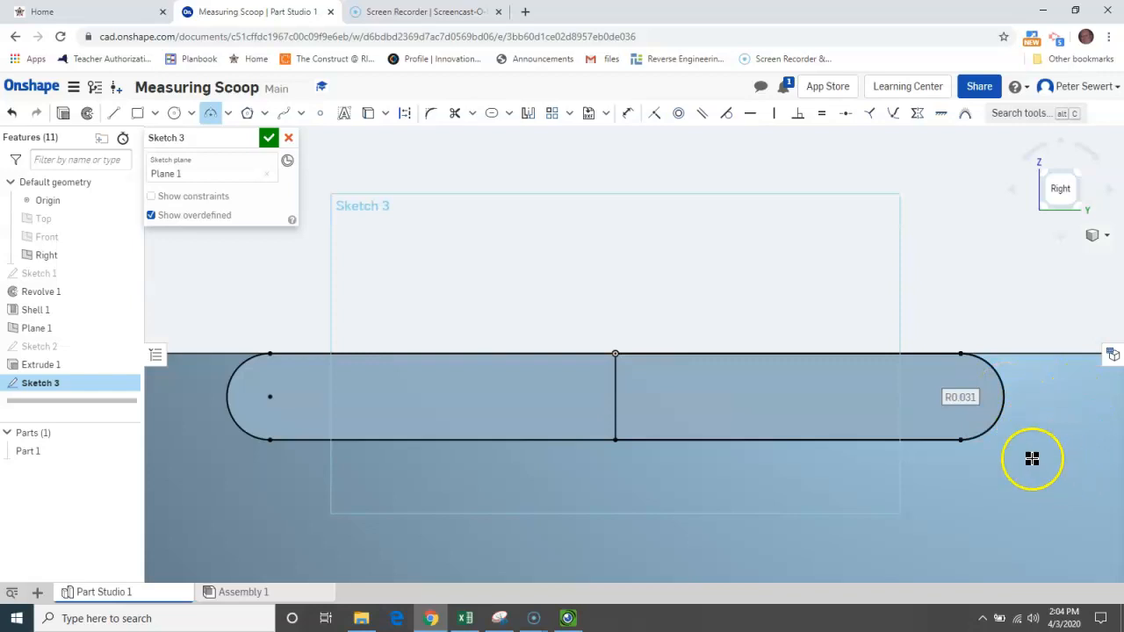
pyautogui.click(268, 140)
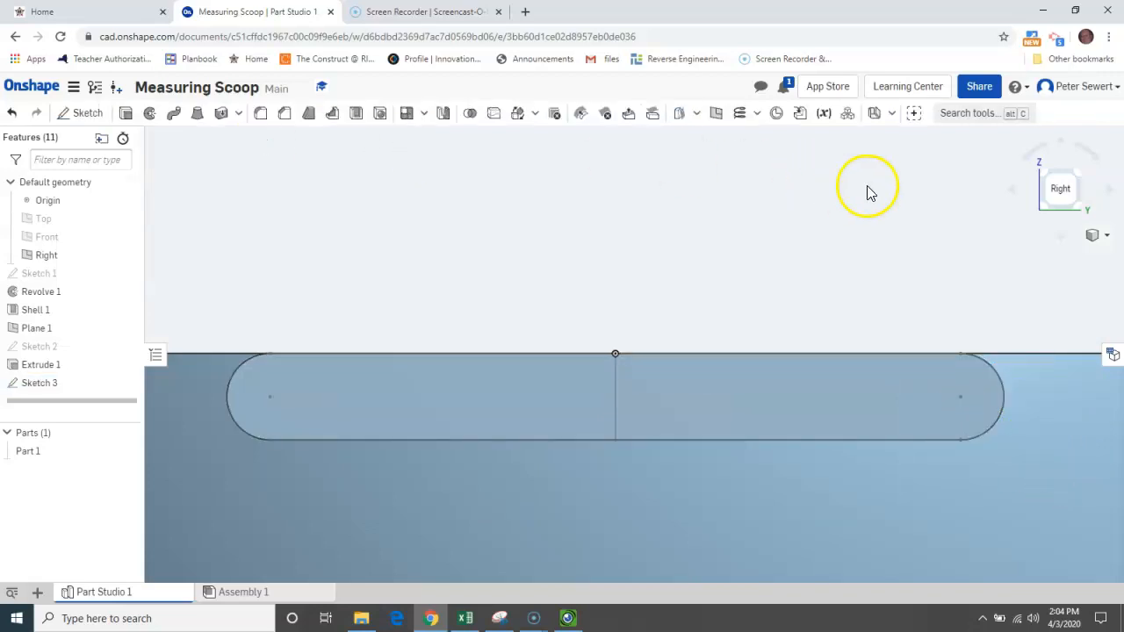
# Step: Start a Revolve of the half-slot sketch region on the handle's end about the sketch's short vertical line
pyautogui.click(1103, 237)
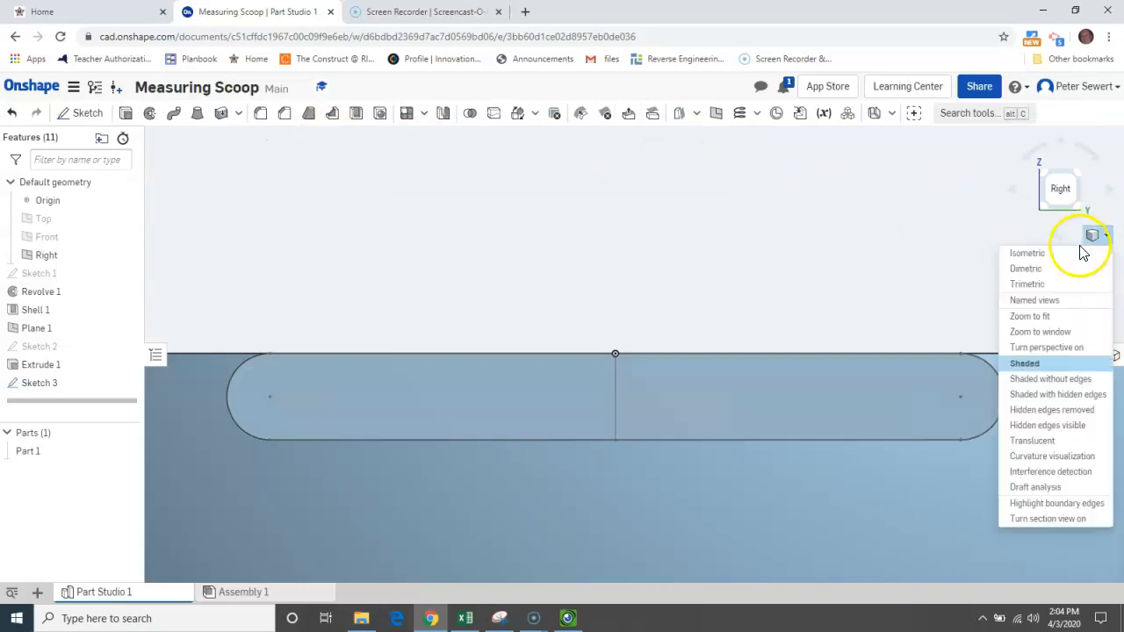
pyautogui.click(1076, 254)
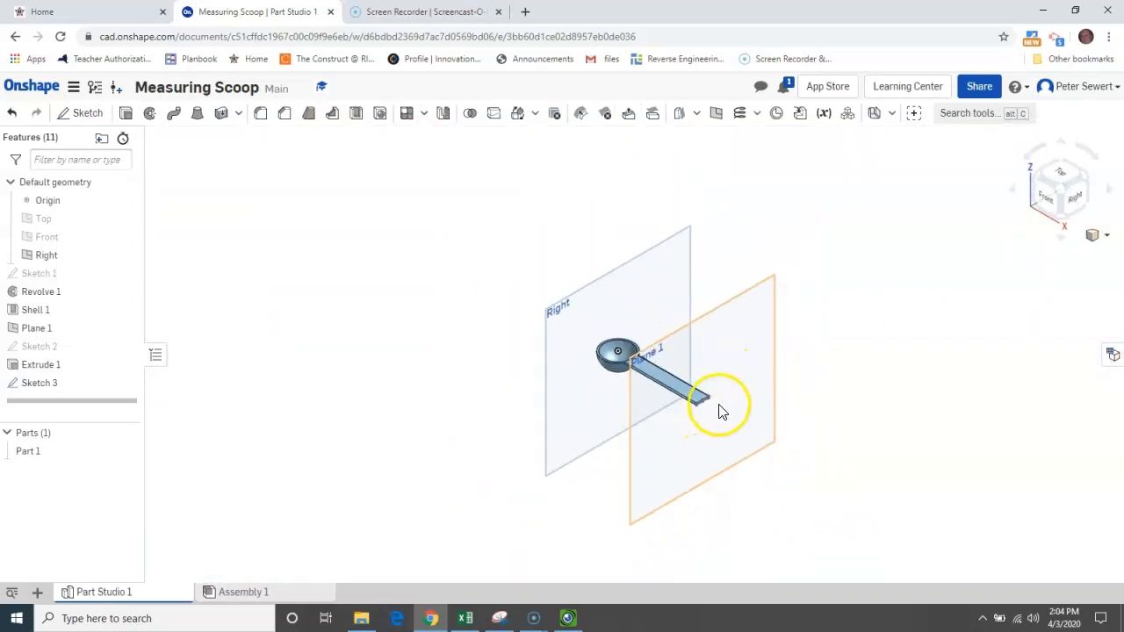
pyautogui.scroll(10, 721, 409)
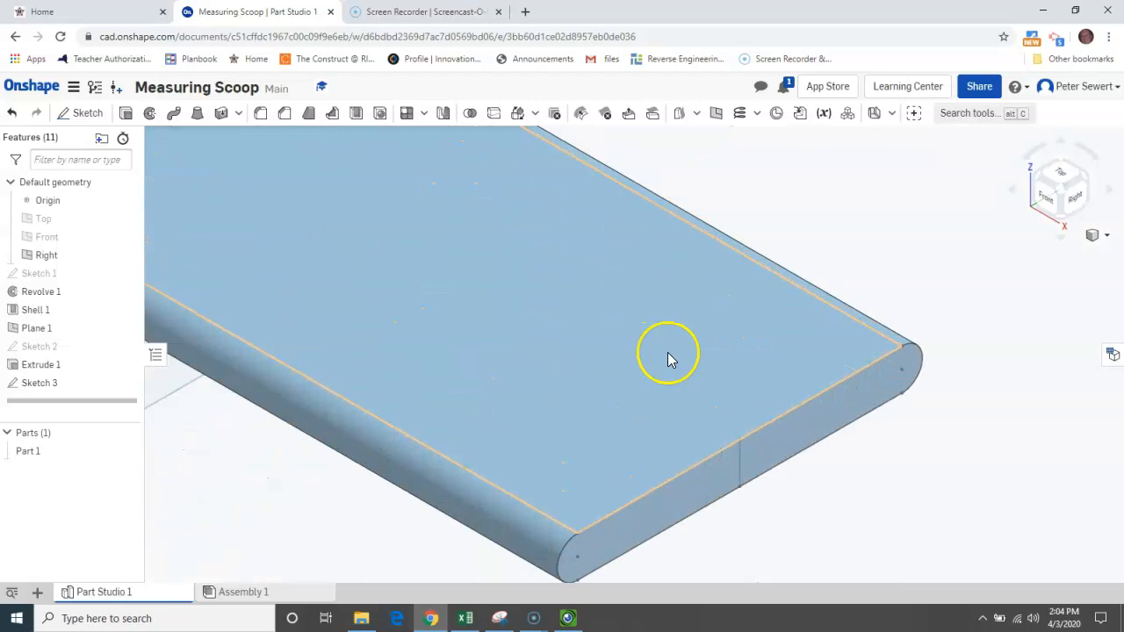
pyautogui.moveTo(786, 372); pyautogui.dragTo(758, 274, button='middle')
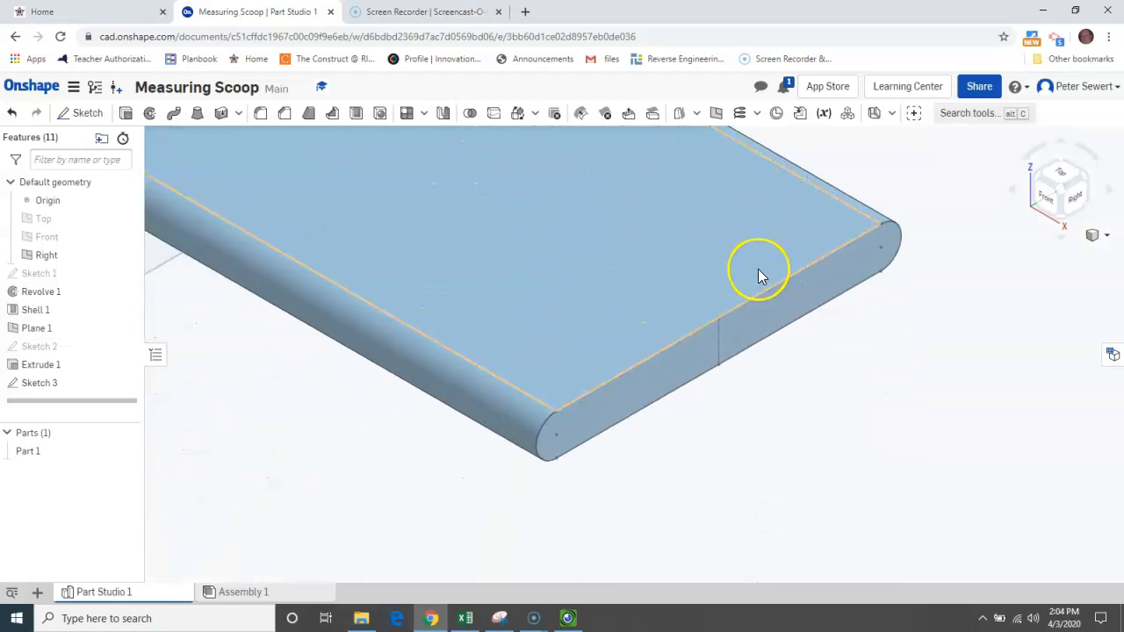
pyautogui.click(150, 116)
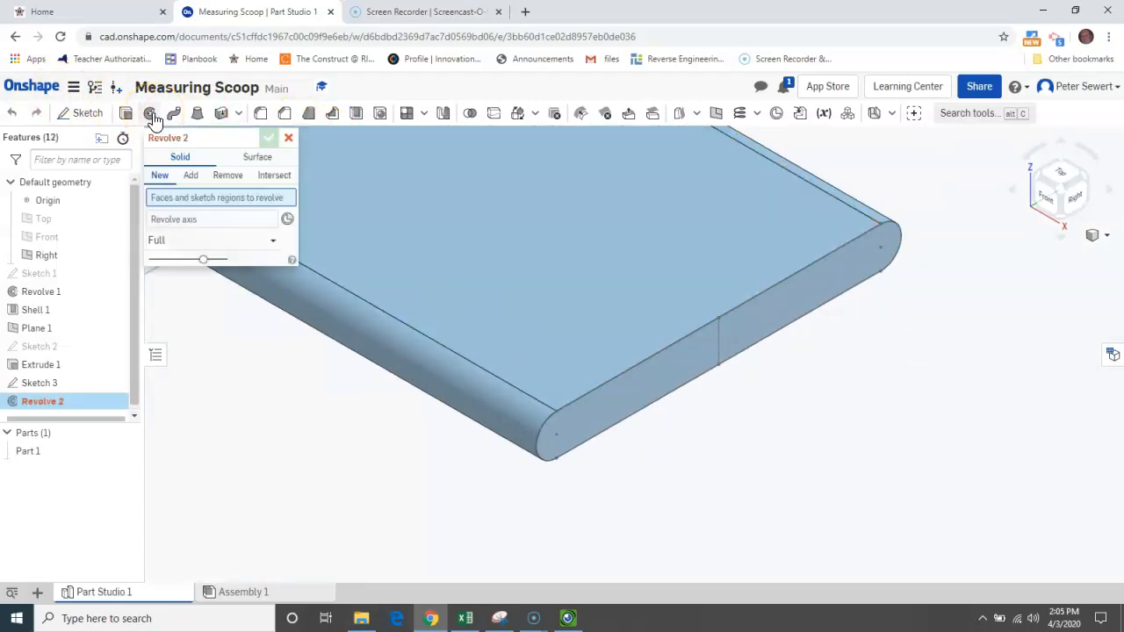
pyautogui.click(779, 321)
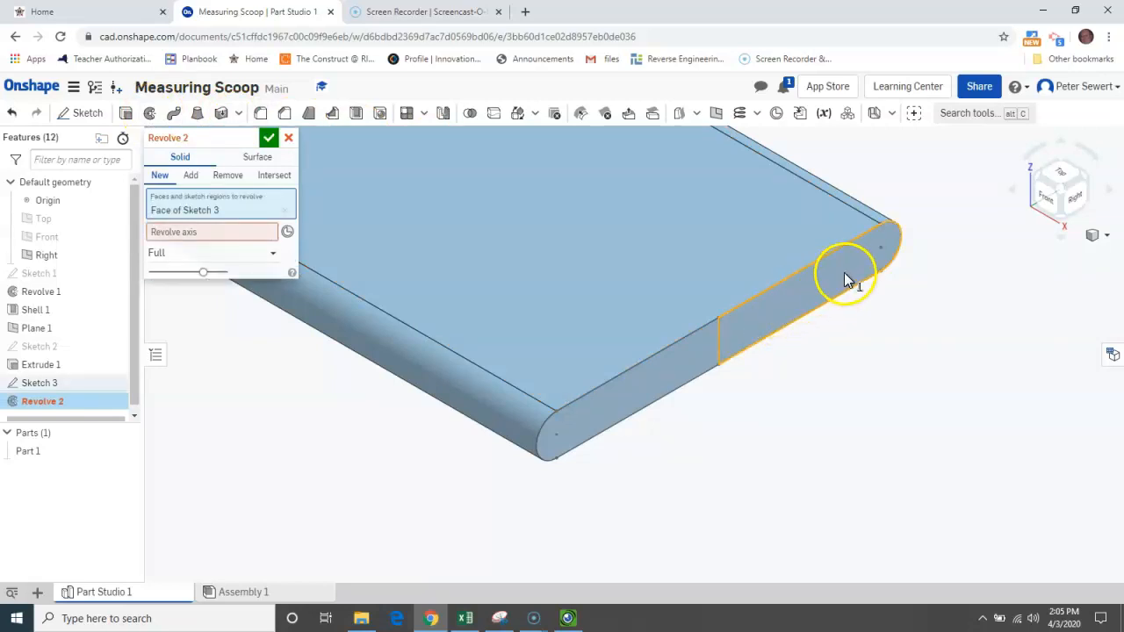
pyautogui.click(185, 232)
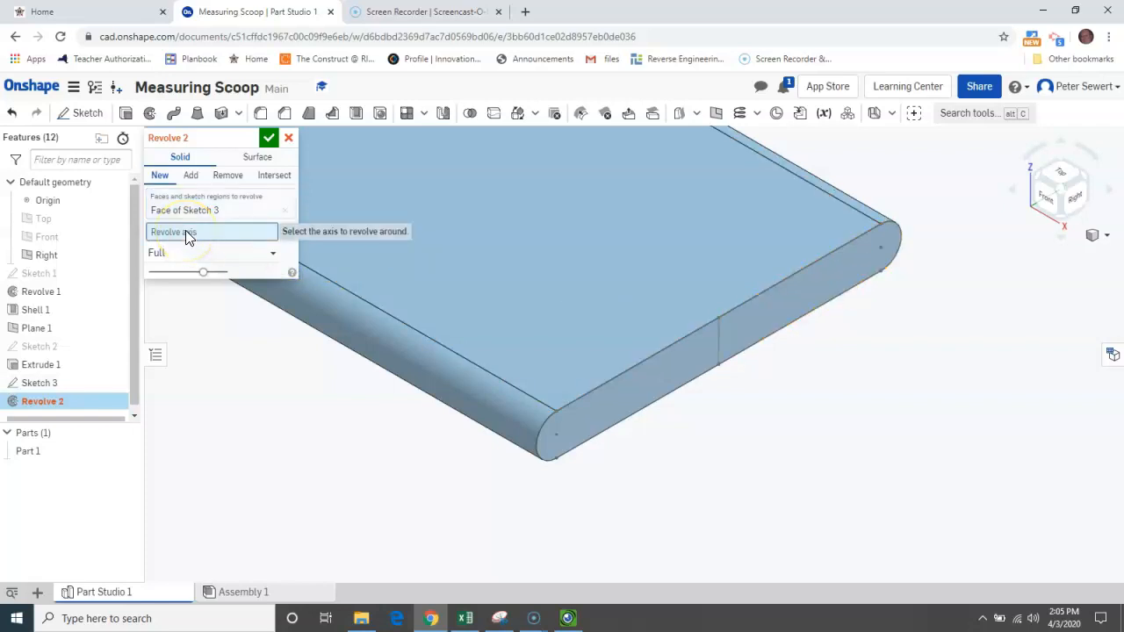
pyautogui.click(722, 349)
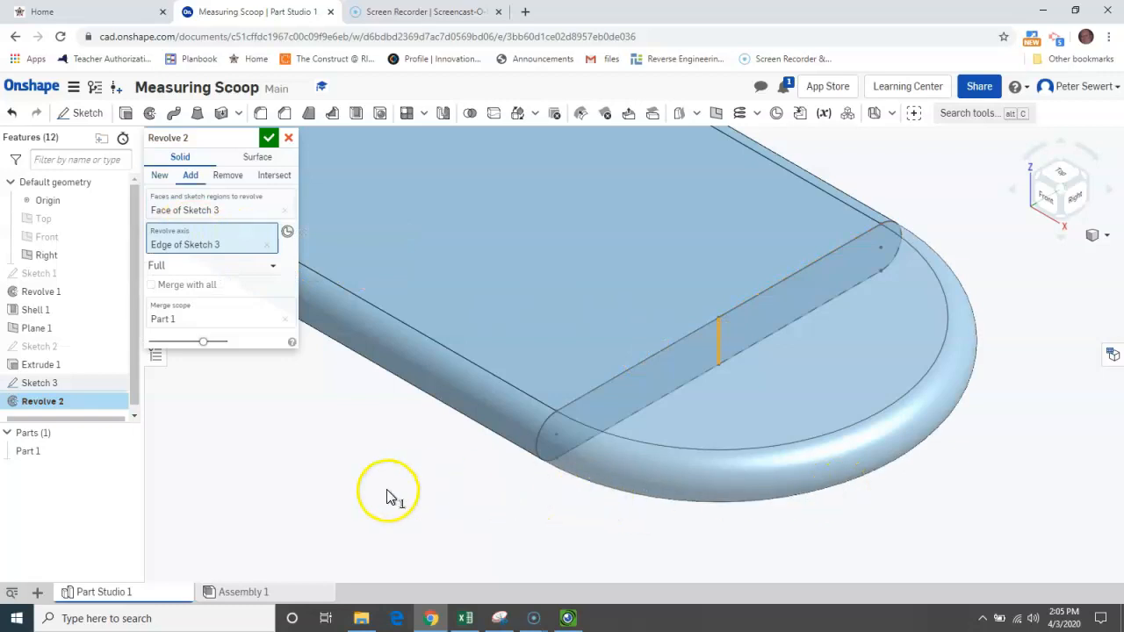
# Step: Limit the revolve to one direction with a 180 degree angle and apply it as an addition to Part 1
pyautogui.click(273, 267)
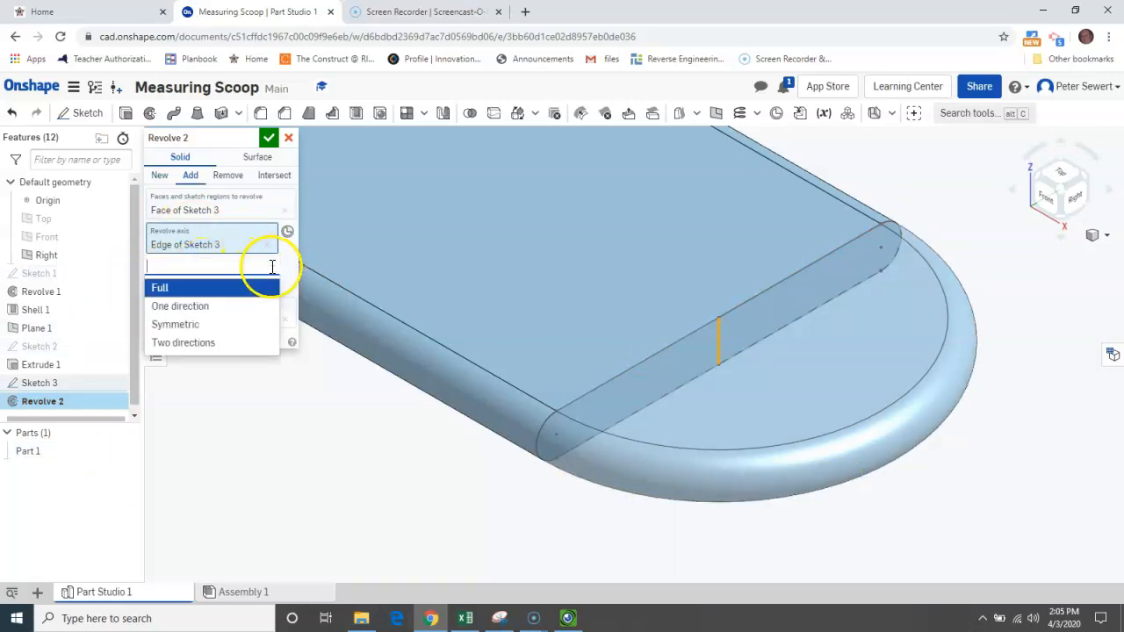
pyautogui.click(194, 309)
pyautogui.click(250, 286)
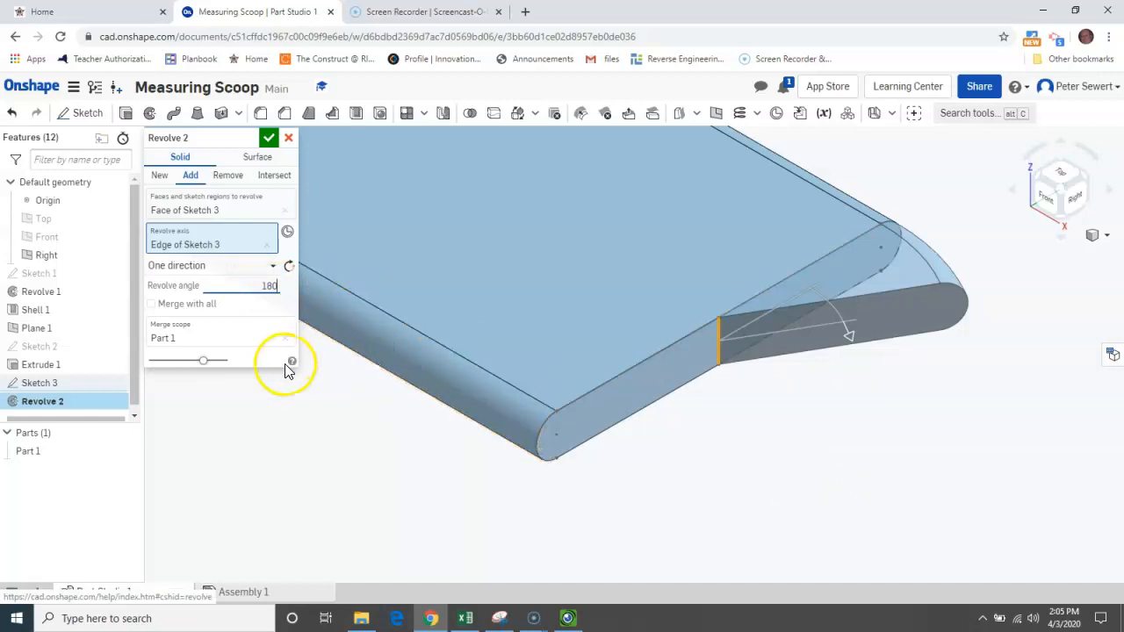
pyautogui.press('Return')
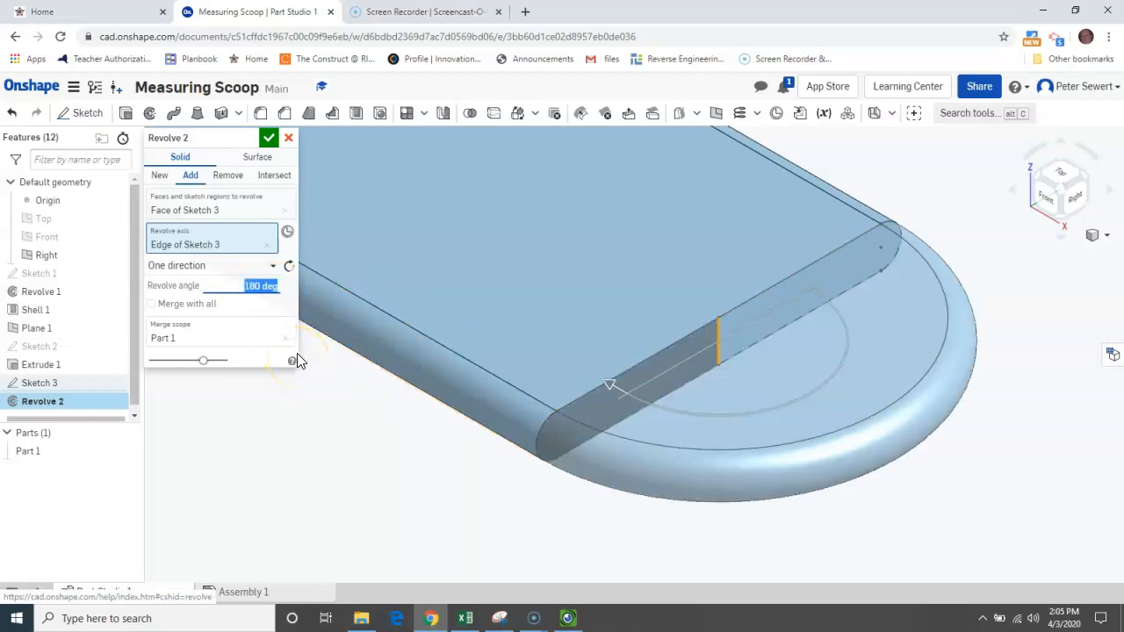
pyautogui.click(268, 138)
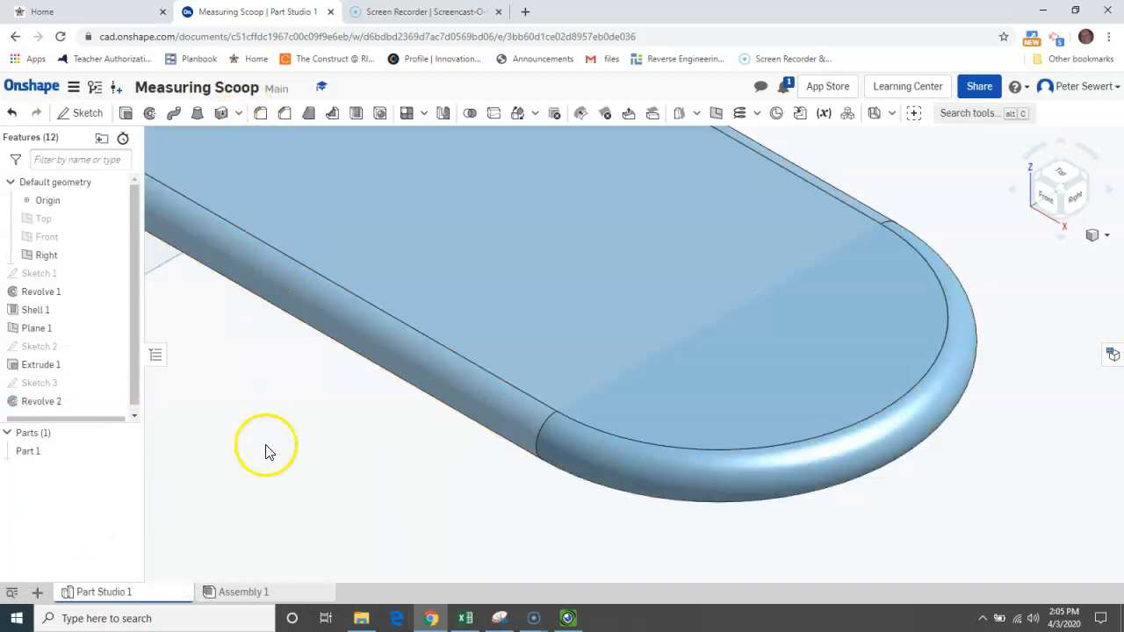
# Step: Hide the Right plane and Plane 1
pyautogui.press('f')
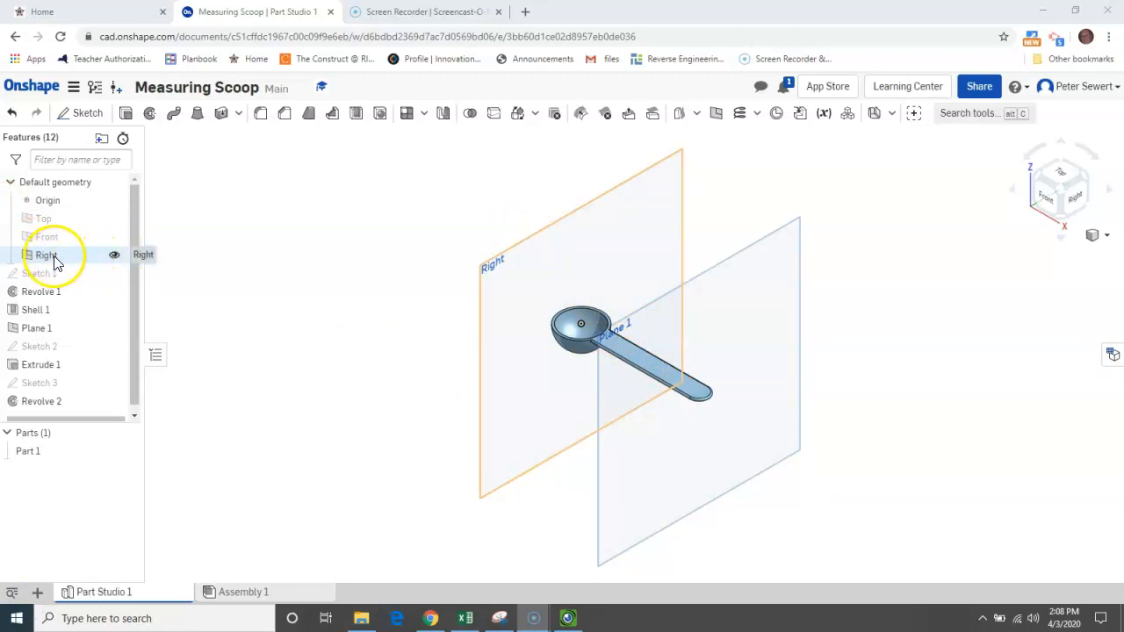
pyautogui.click(114, 256)
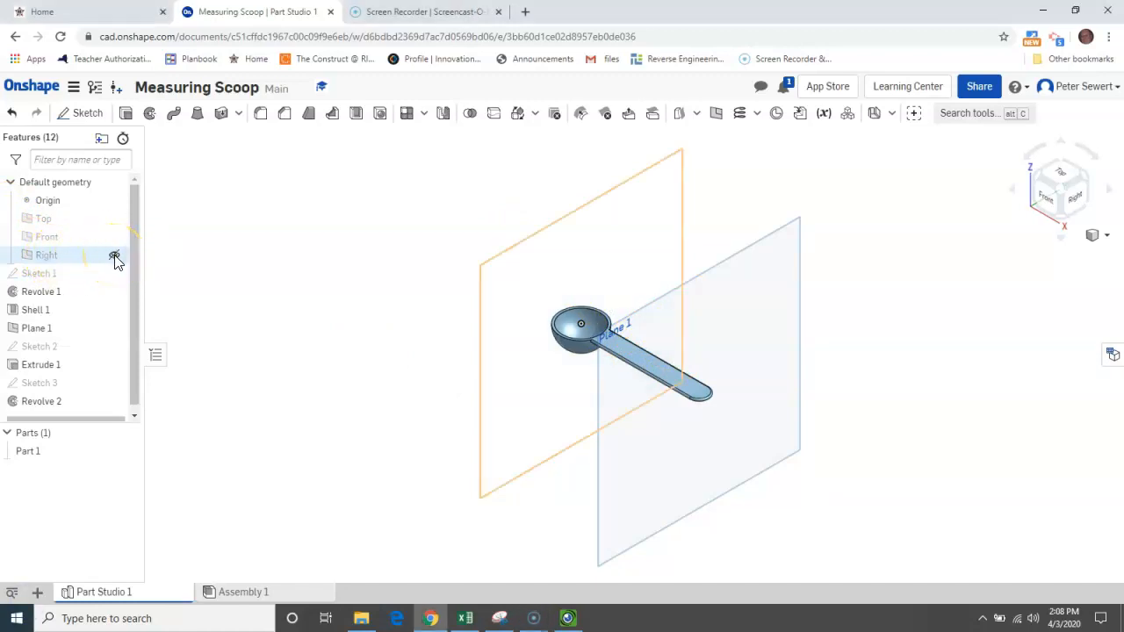
pyautogui.click(115, 329)
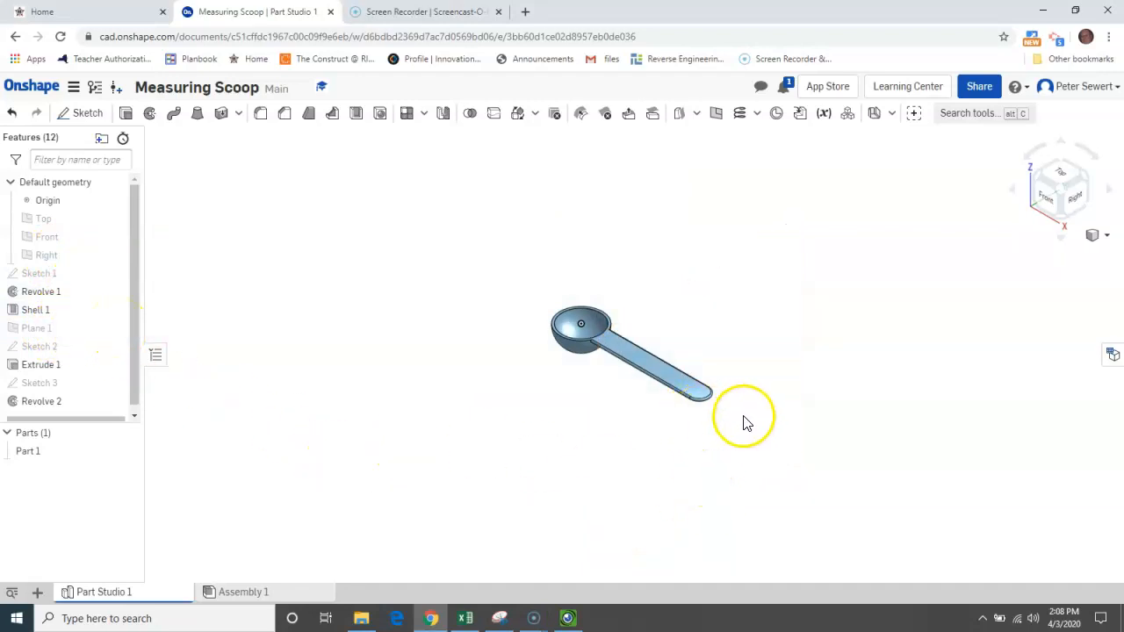
# Step: Start a new sketch on the handle's flat top face and view it normal to the sketch plane
pyautogui.scroll(3, 740, 400)
pyautogui.scroll(2, 632, 255)
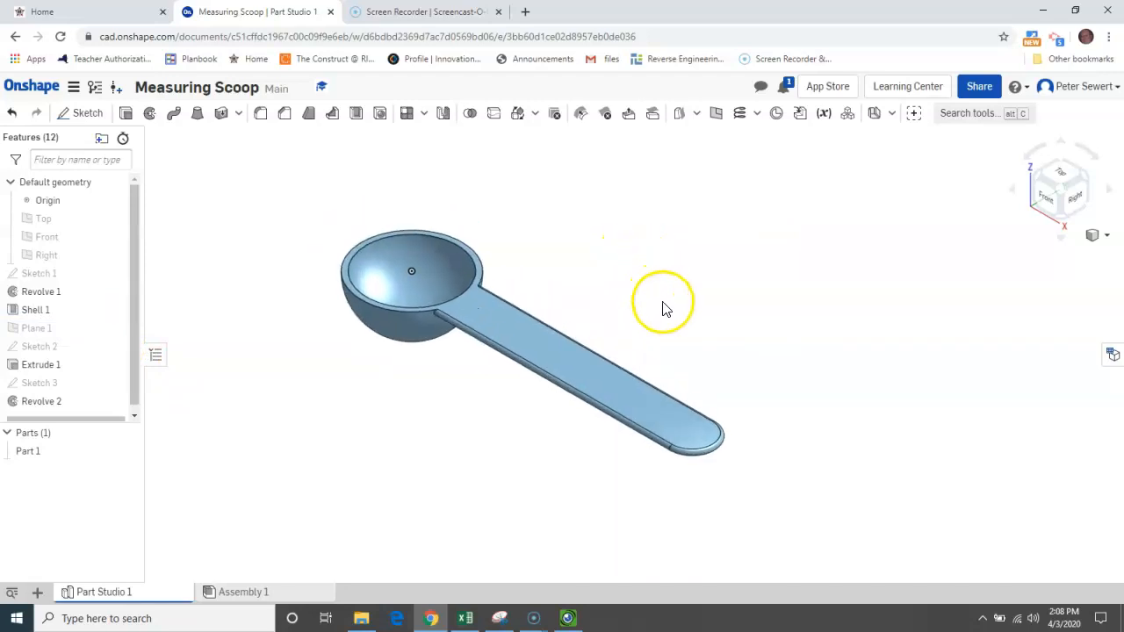
pyautogui.scroll(3, 668, 308)
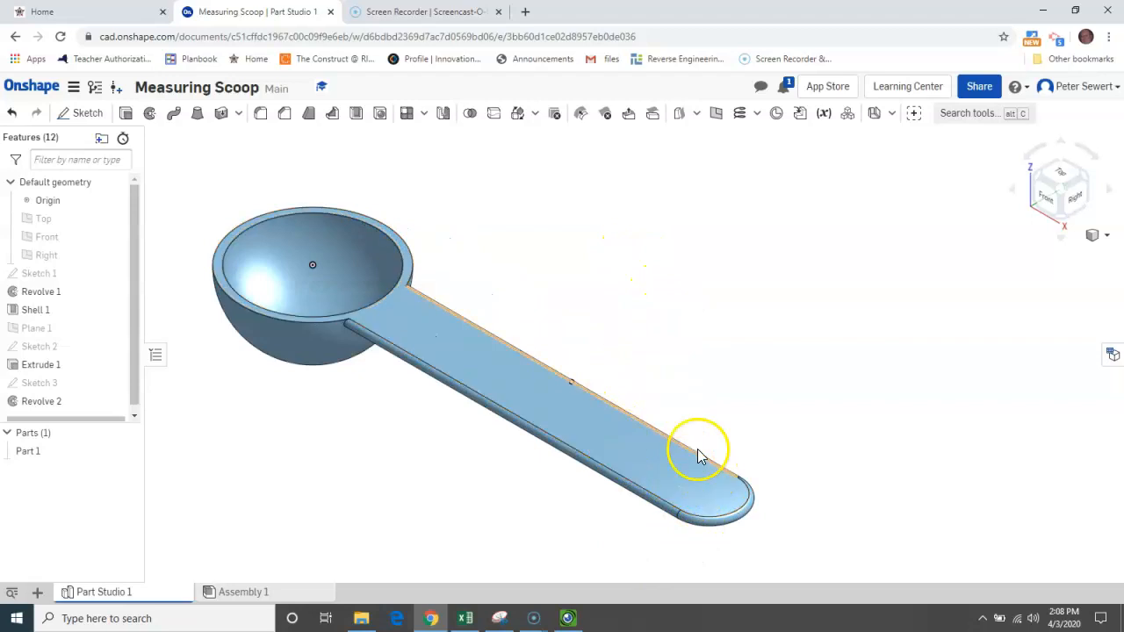
pyautogui.click(60, 114)
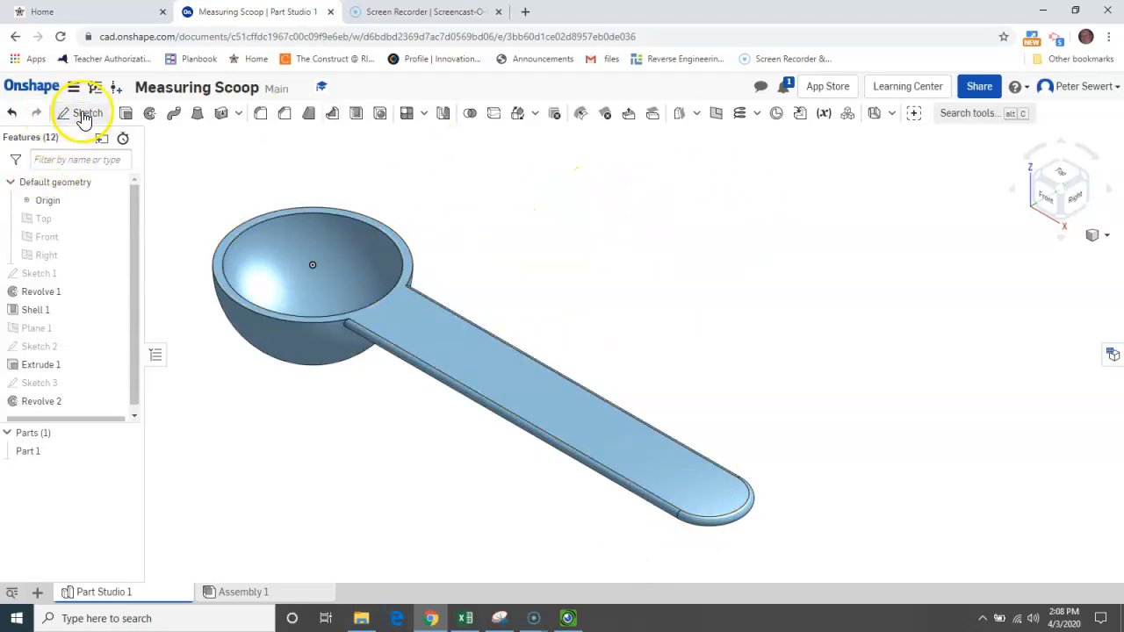
pyautogui.click(529, 387)
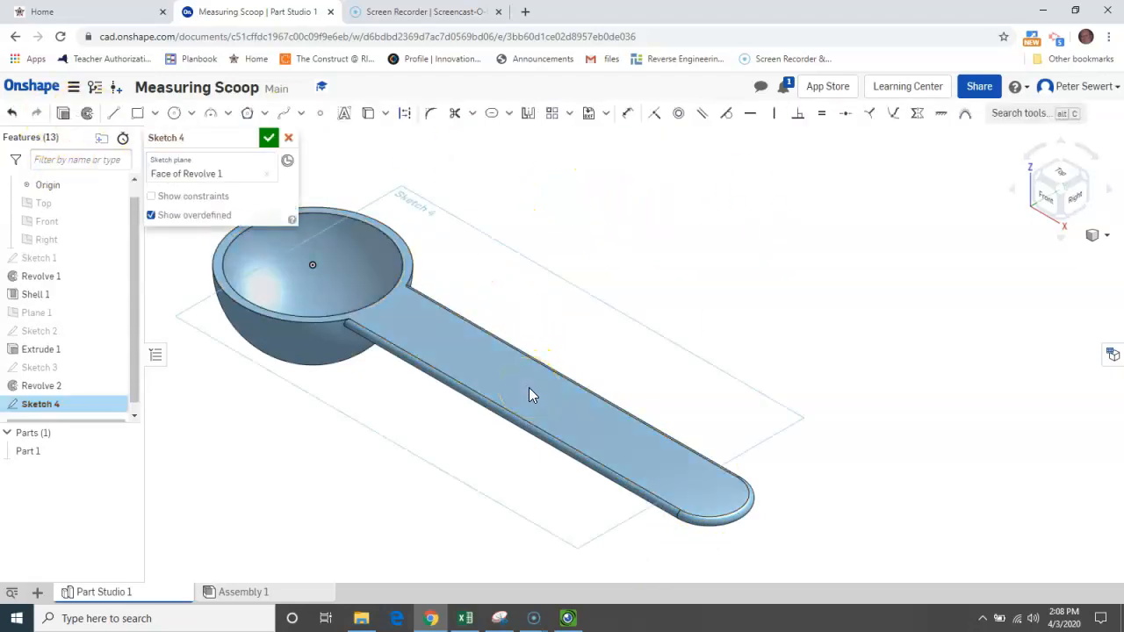
pyautogui.rightClick(891, 297)
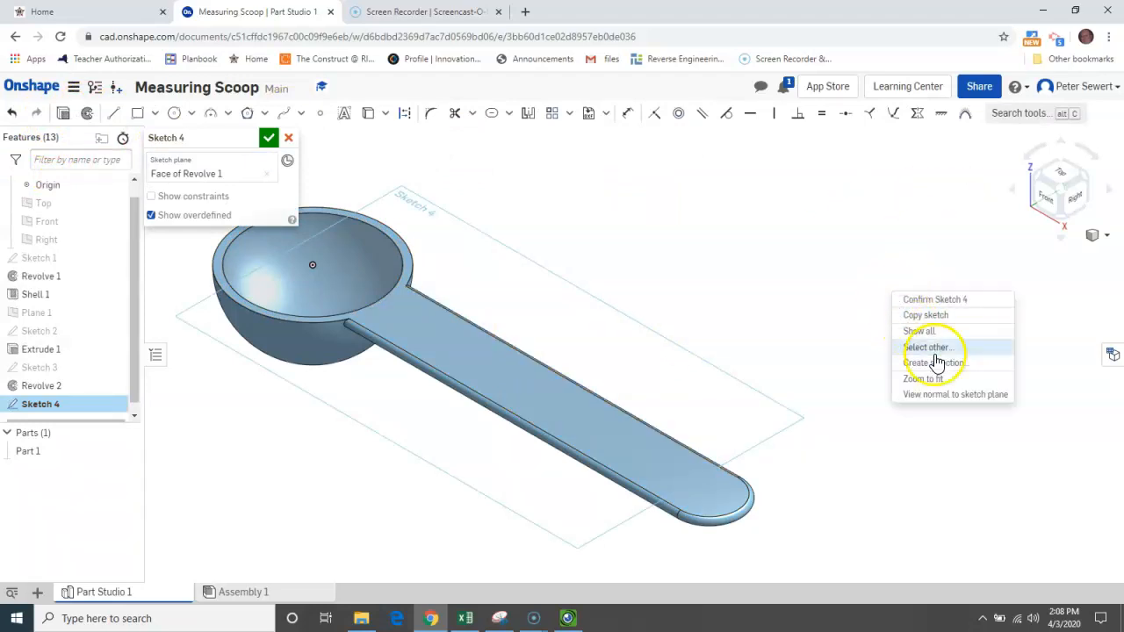
pyautogui.click(940, 395)
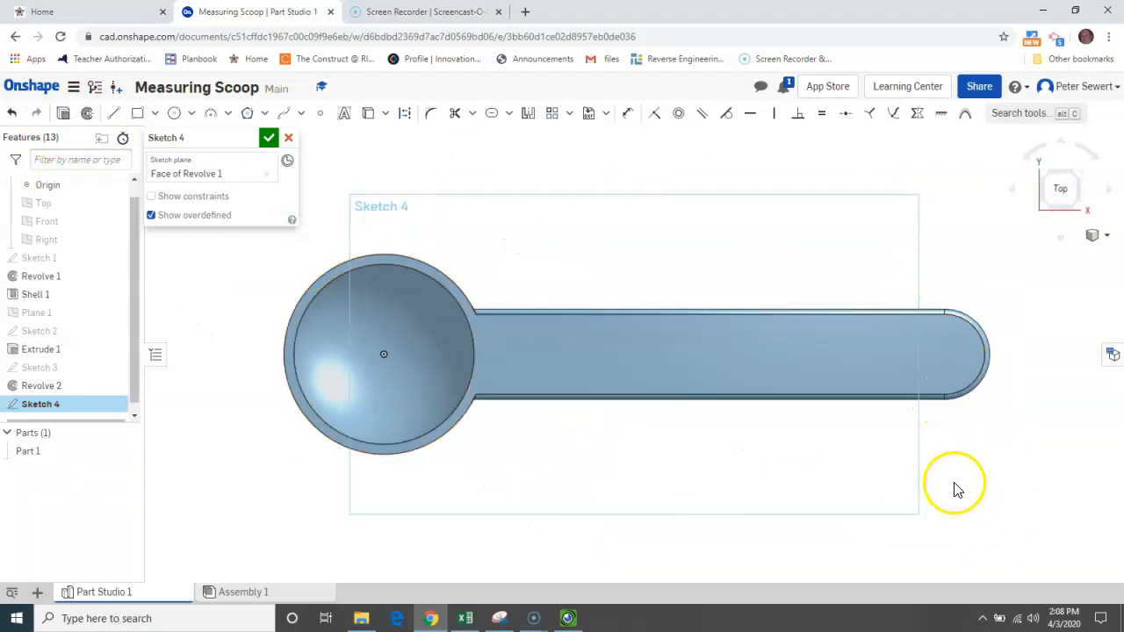
# Step: Draw a horizontal line about 0.471 in long from the centre of the handle's rounded end toward the bowl
pyautogui.moveTo(970, 456); pyautogui.dragTo(879, 454, button='middle')
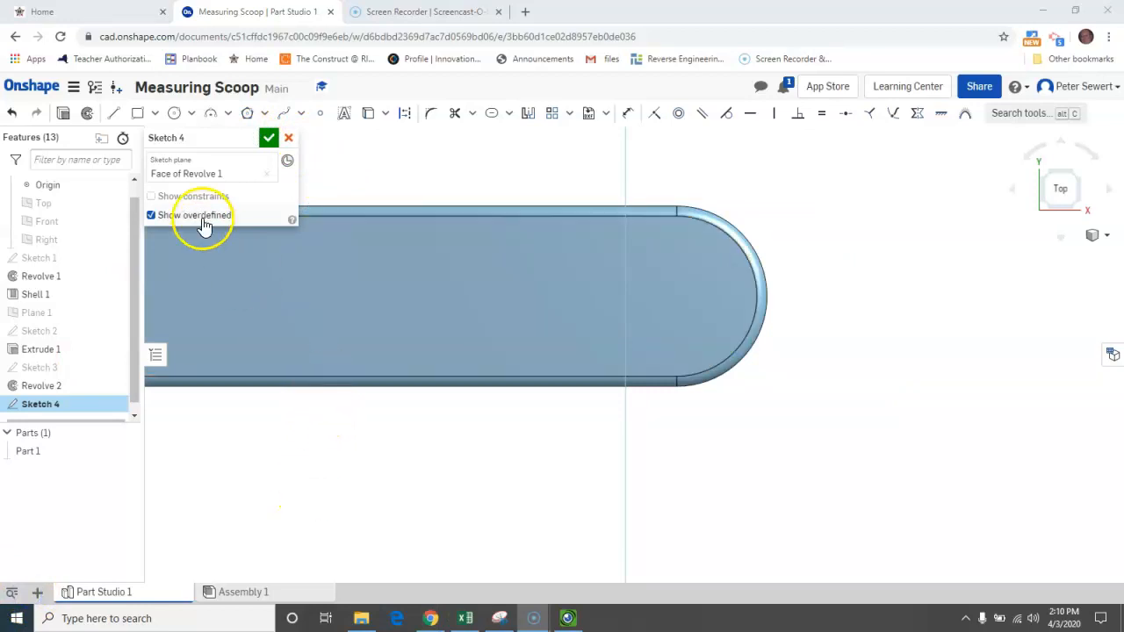
pyautogui.click(112, 117)
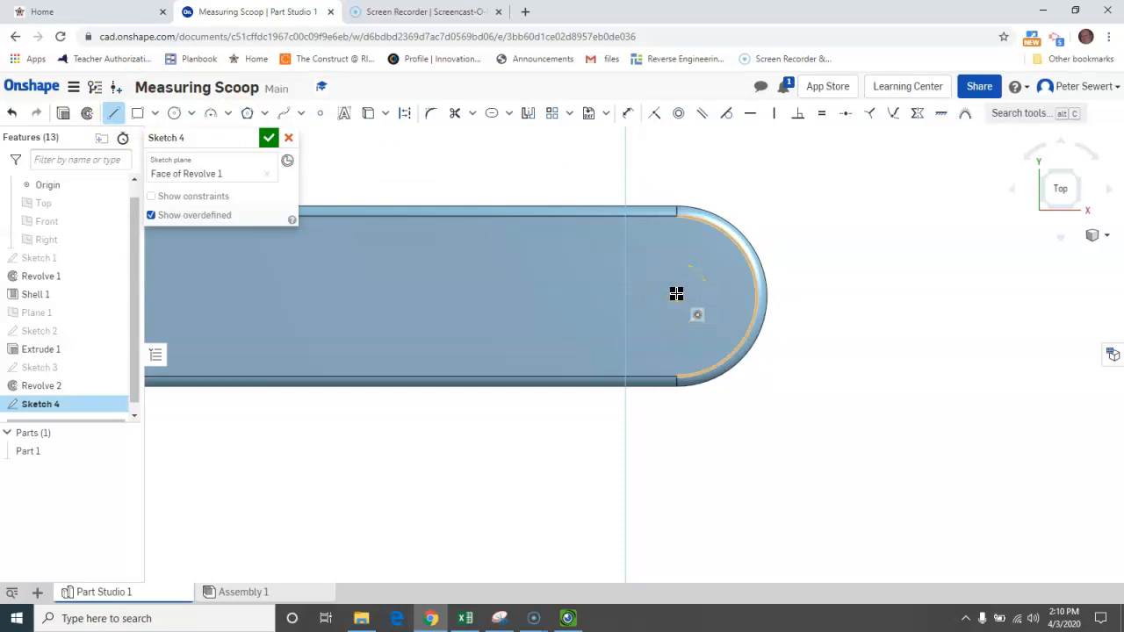
pyautogui.scroll(3, 676, 293)
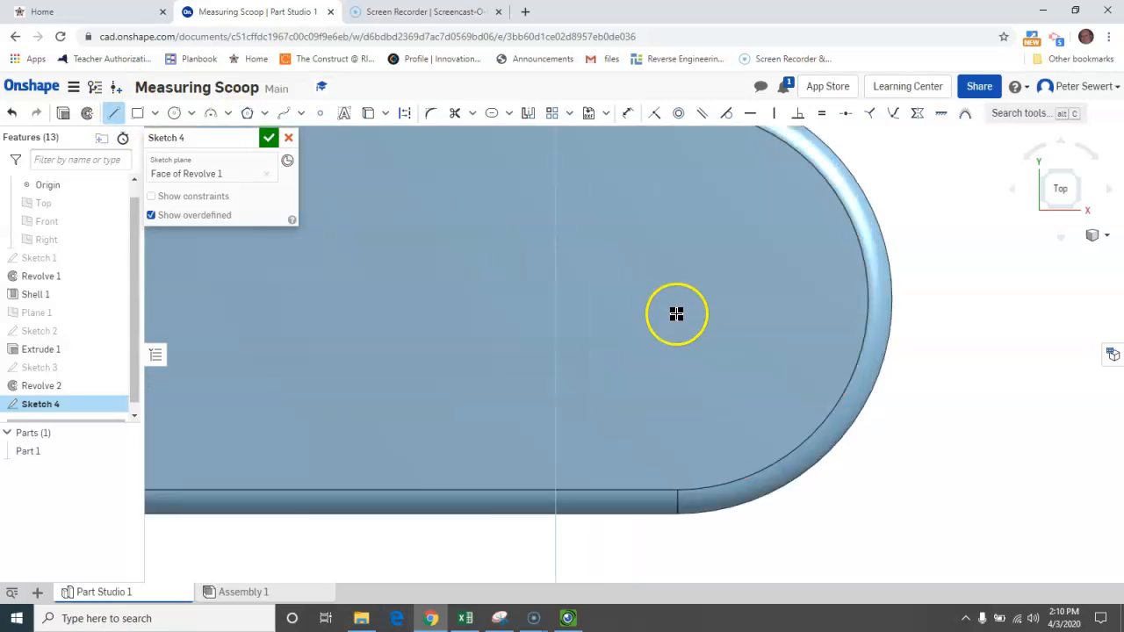
pyautogui.moveTo(676, 315); pyautogui.dragTo(677, 336, button='middle')
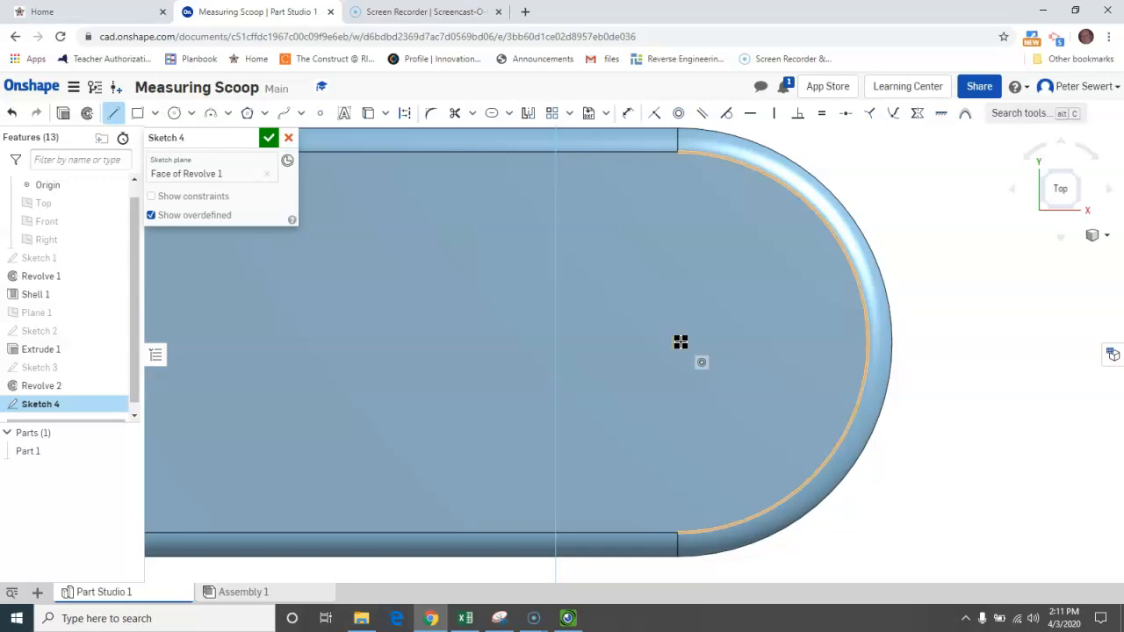
pyautogui.moveTo(680, 341)
pyautogui.mouseDown()
pyautogui.moveTo(625, 327)
pyautogui.moveTo(509, 354)
pyautogui.moveTo(319, 342)
pyautogui.mouseUp()
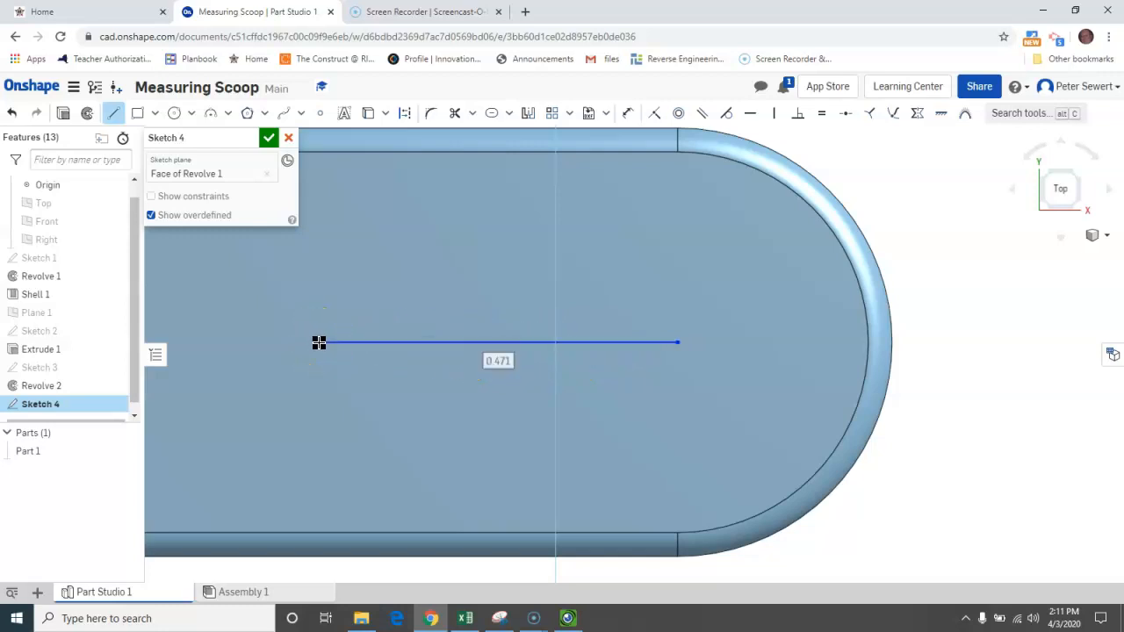
pyautogui.click(506, 365)
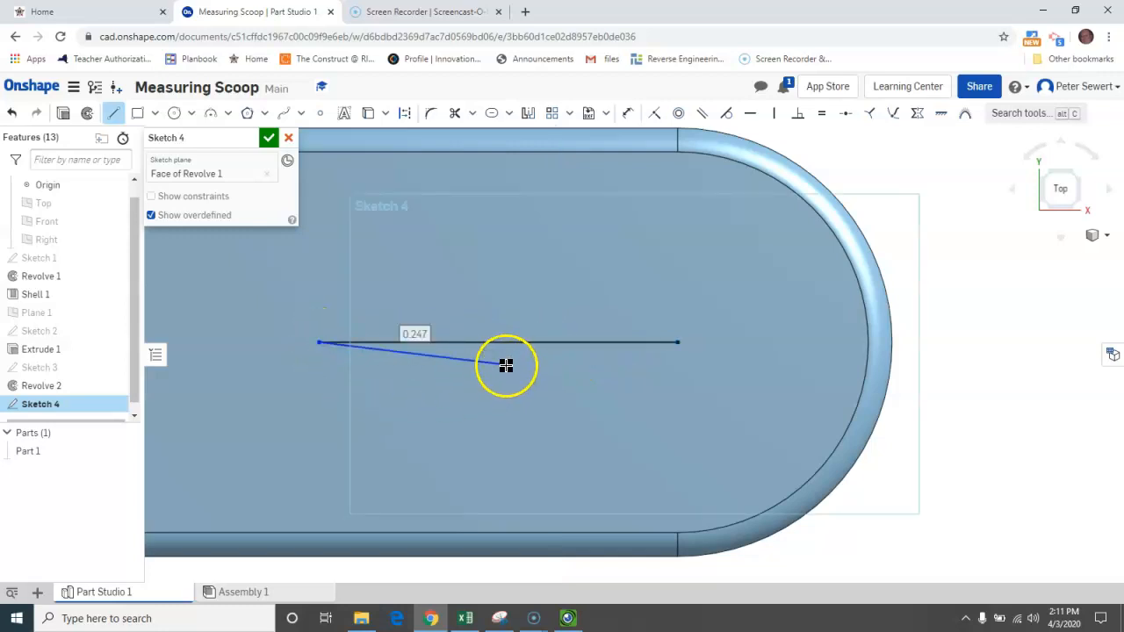
pyautogui.press('Escape')
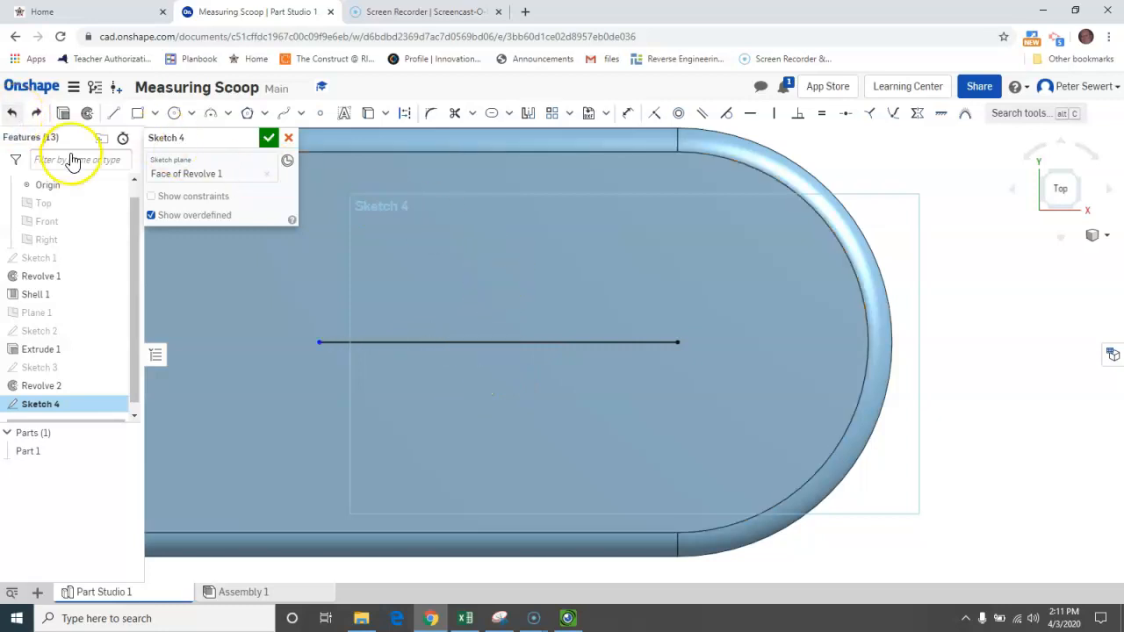
# Step: Dimension the horizontal line's length to 0.5 in
pyautogui.click(627, 113)
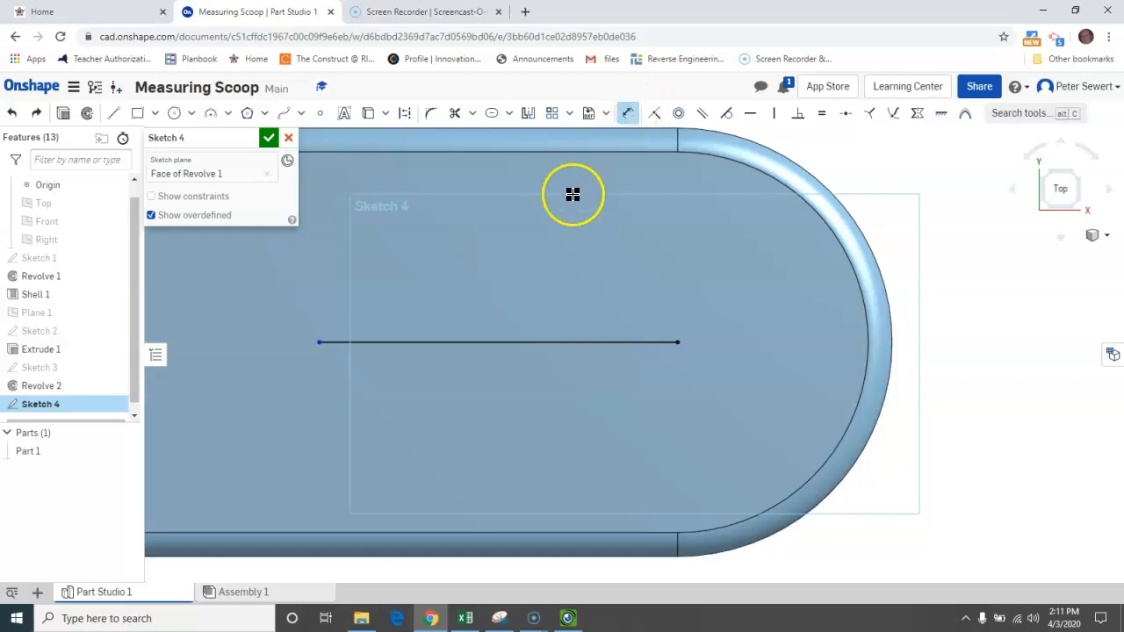
pyautogui.click(532, 344)
pyautogui.click(533, 399)
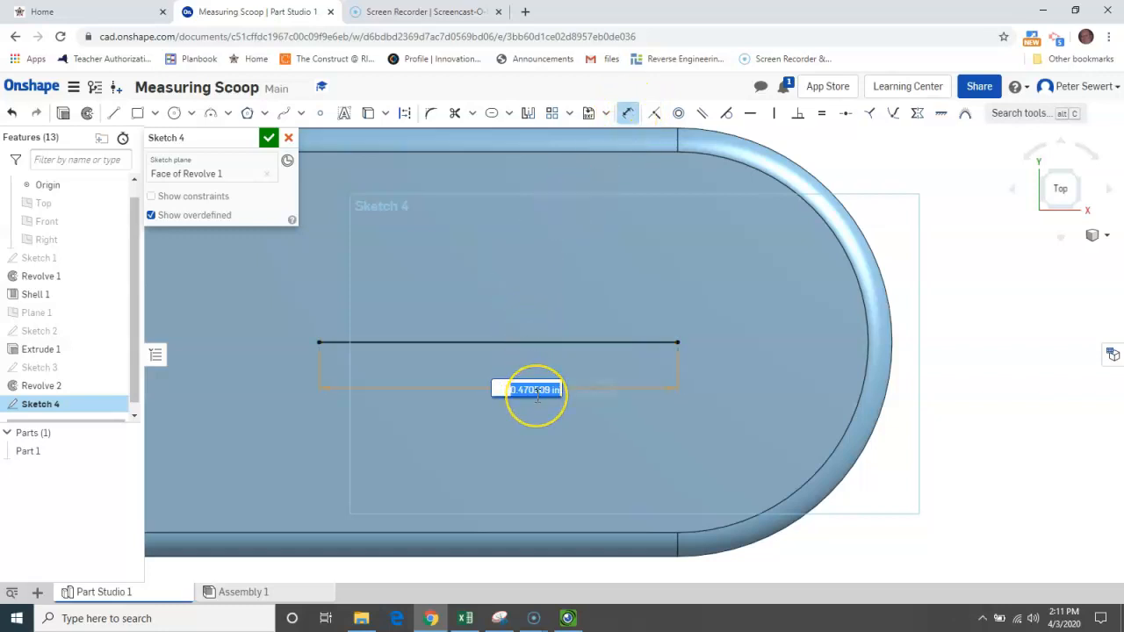
pyautogui.press('Return')
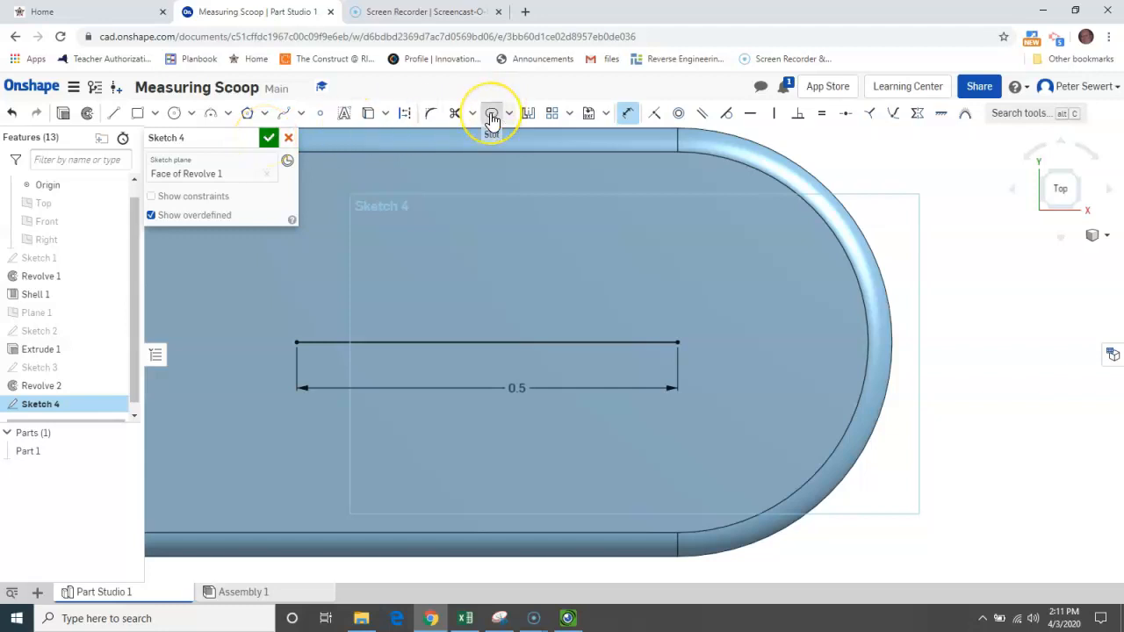
# Step: Create a slot around the horizontal line, set its width to 0.25 in, and finish the sketch
pyautogui.click(544, 342)
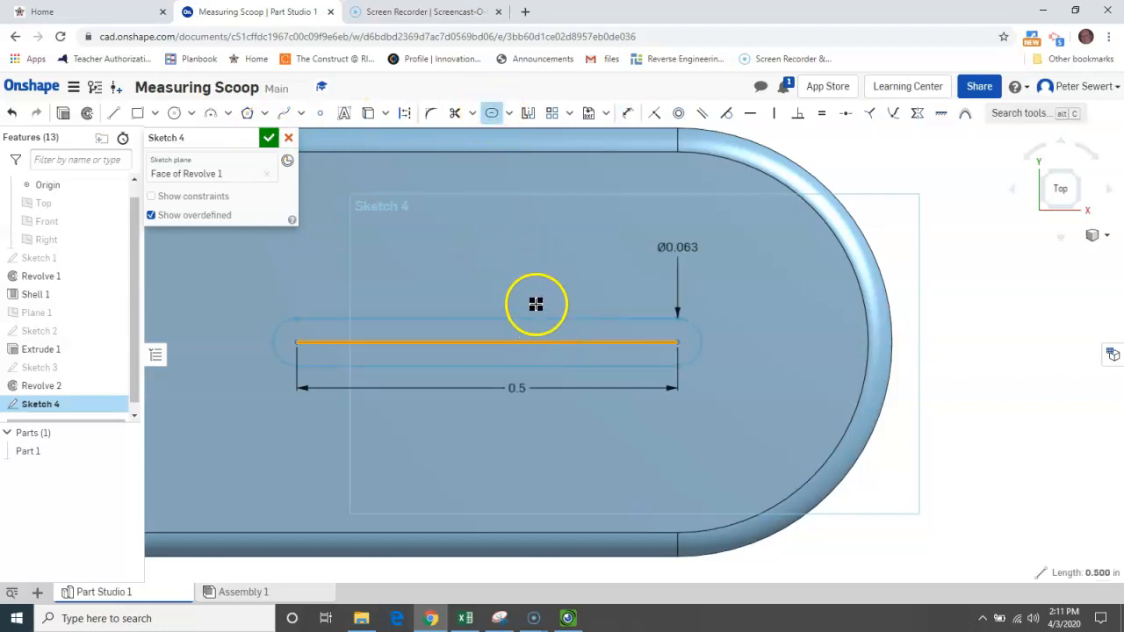
pyautogui.doubleClick(688, 246)
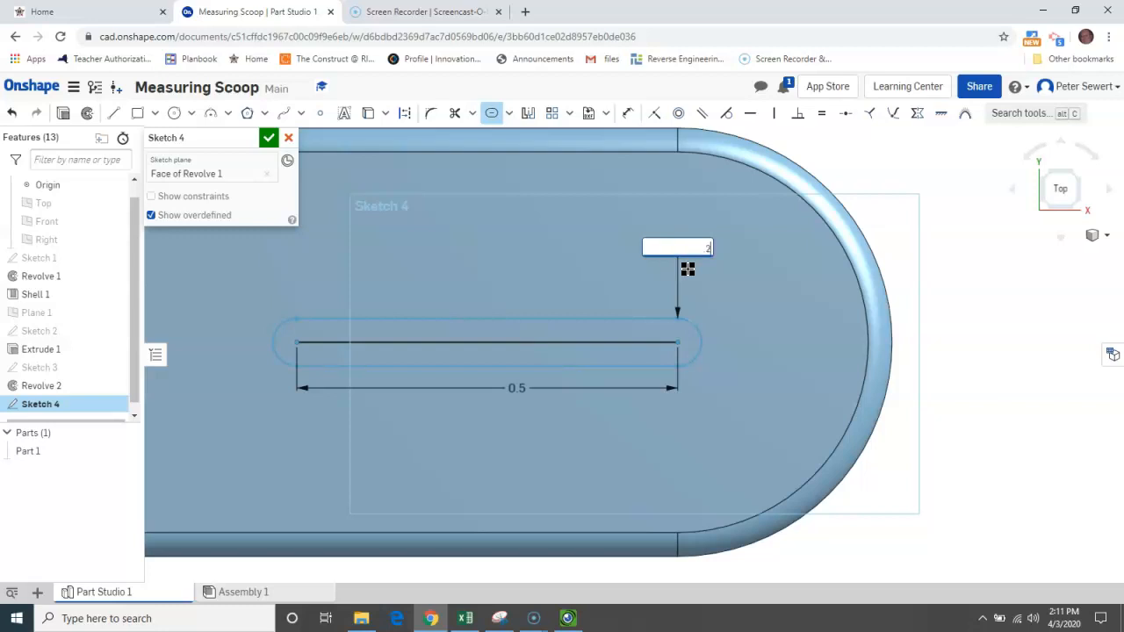
pyautogui.press('Return')
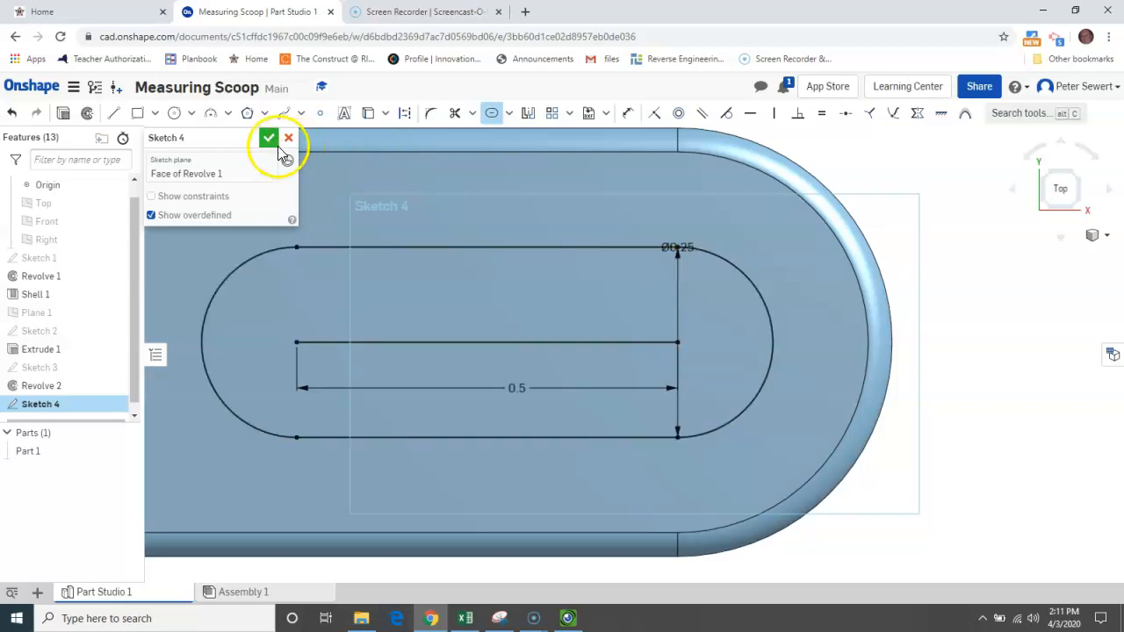
pyautogui.click(269, 138)
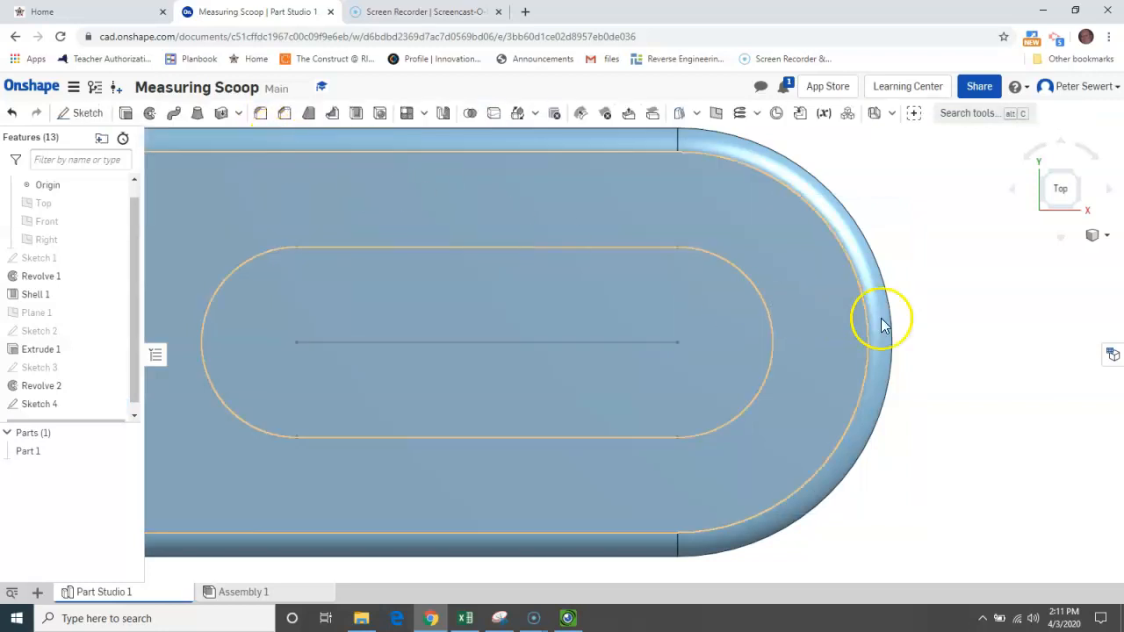
# Step: Cut the slot sketch region through the handle with a Remove extrude set to Through all
pyautogui.click(1094, 238)
pyautogui.click(1026, 253)
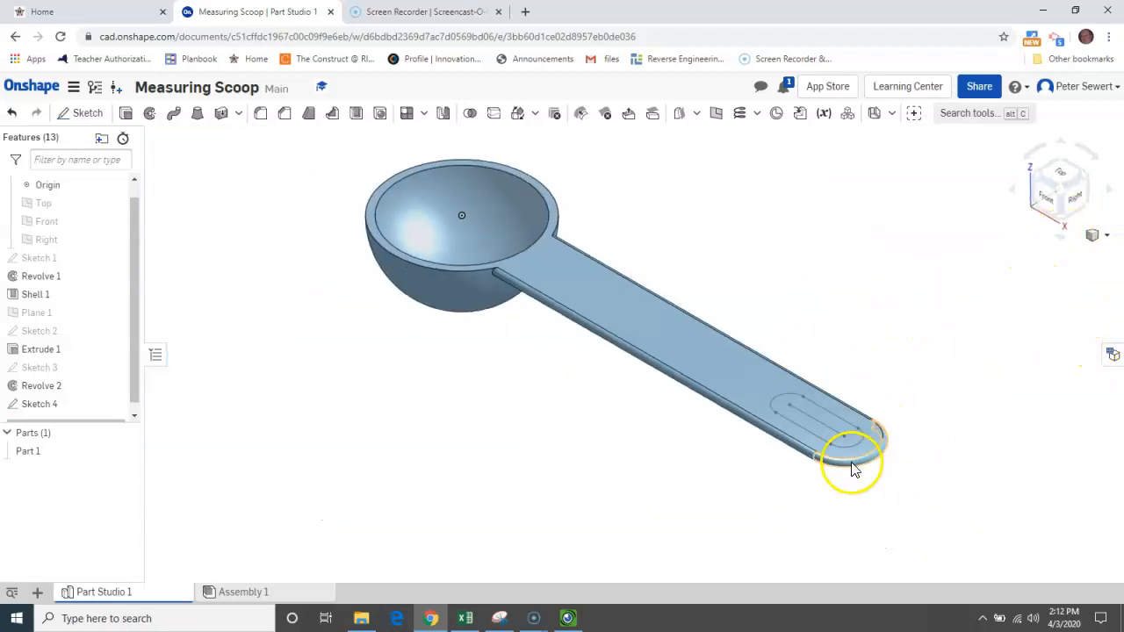
pyautogui.scroll(-1, 850, 465)
pyautogui.scroll(5, 848, 450)
pyautogui.scroll(2, 891, 314)
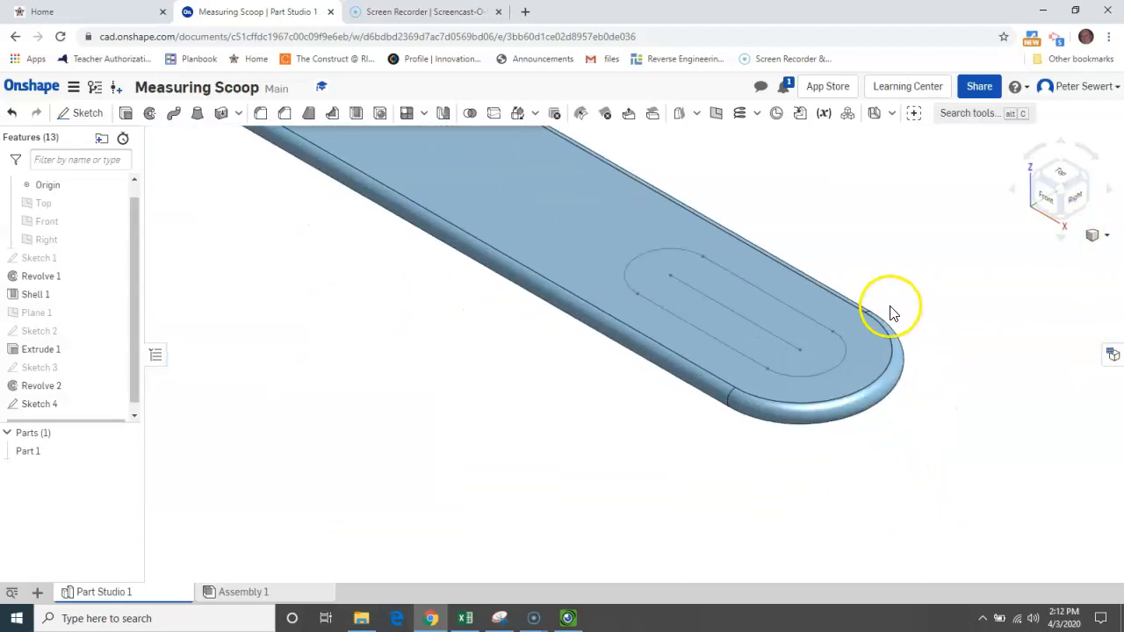
pyautogui.scroll(3, 782, 334)
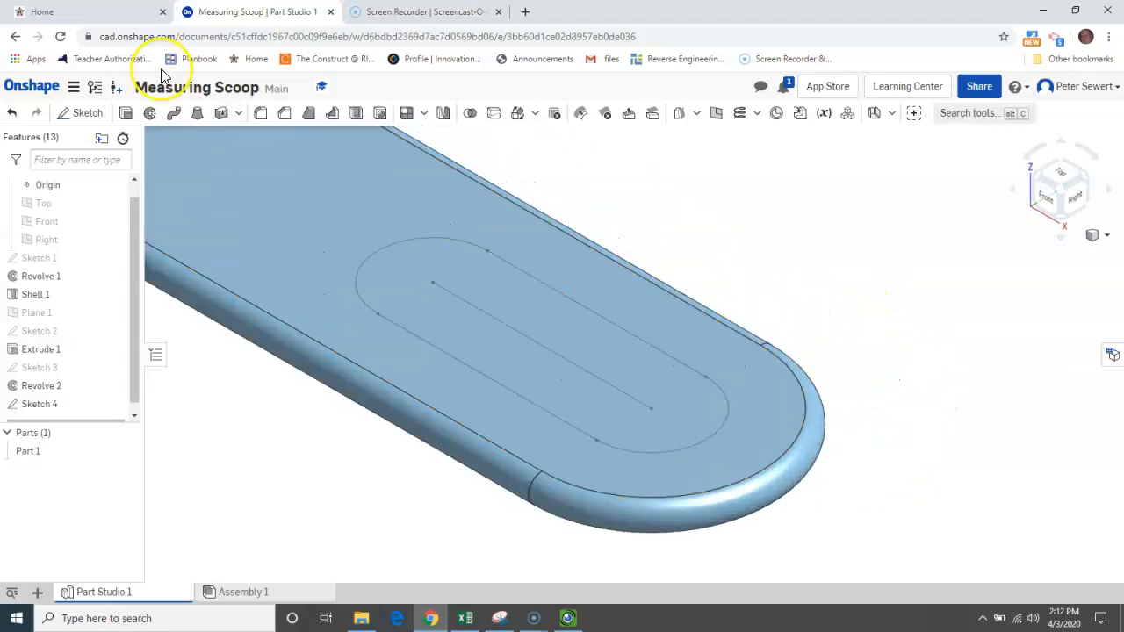
pyautogui.click(126, 115)
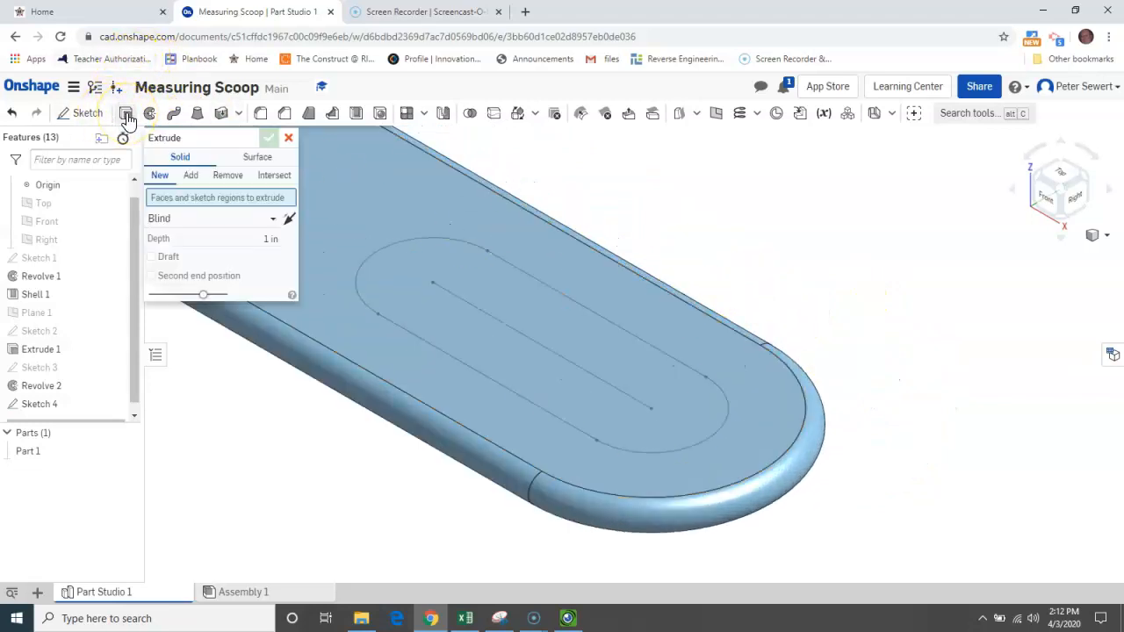
pyautogui.click(225, 176)
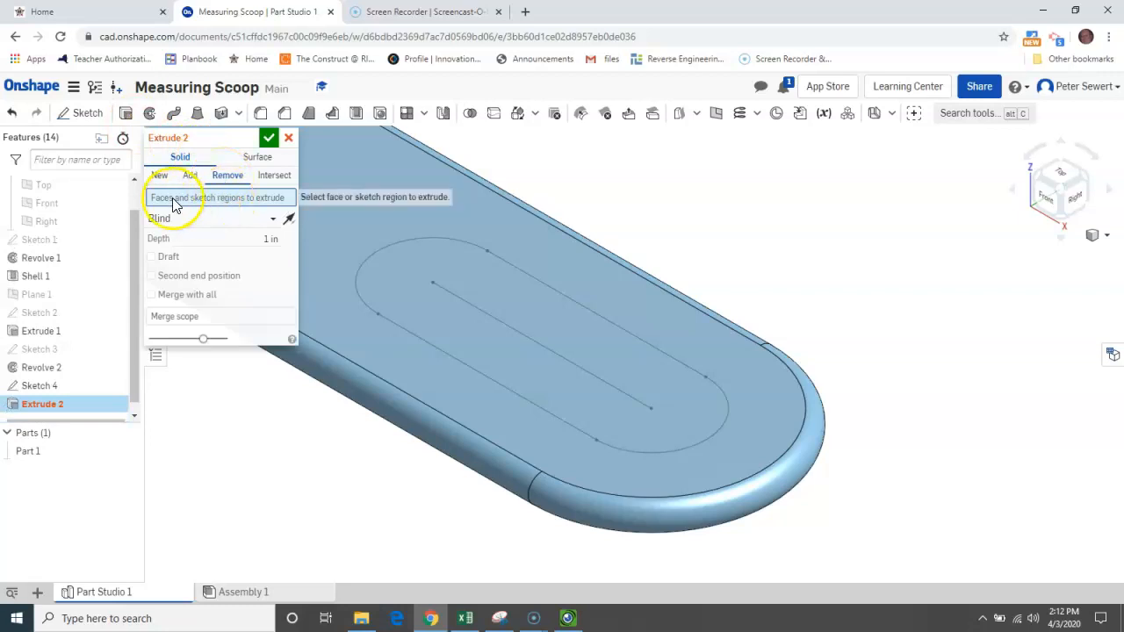
pyautogui.click(522, 341)
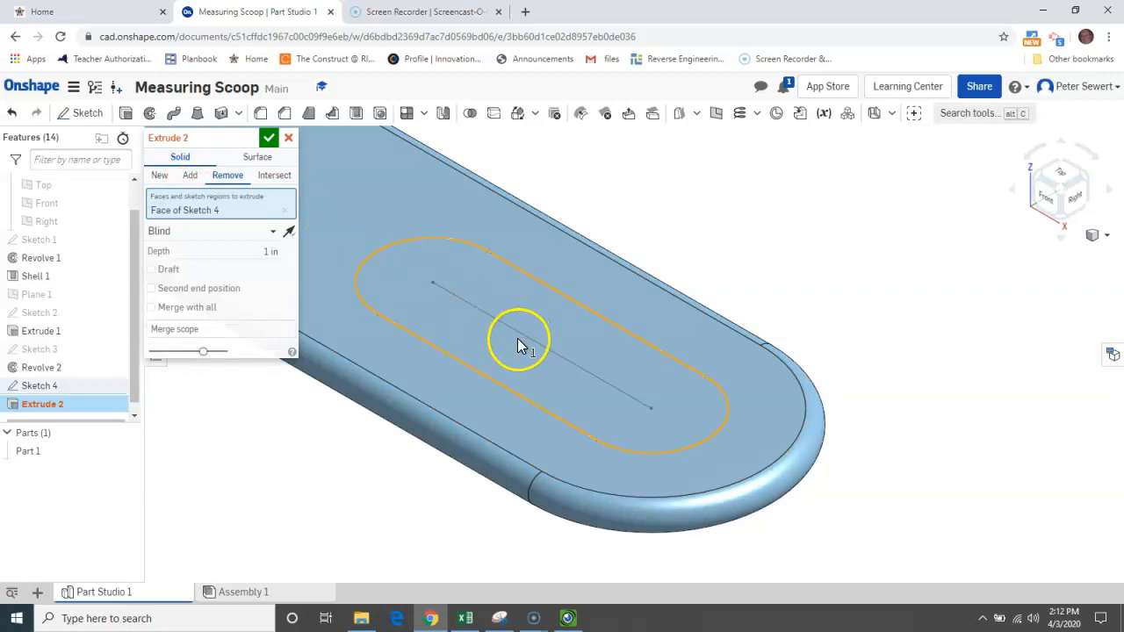
pyautogui.click(275, 235)
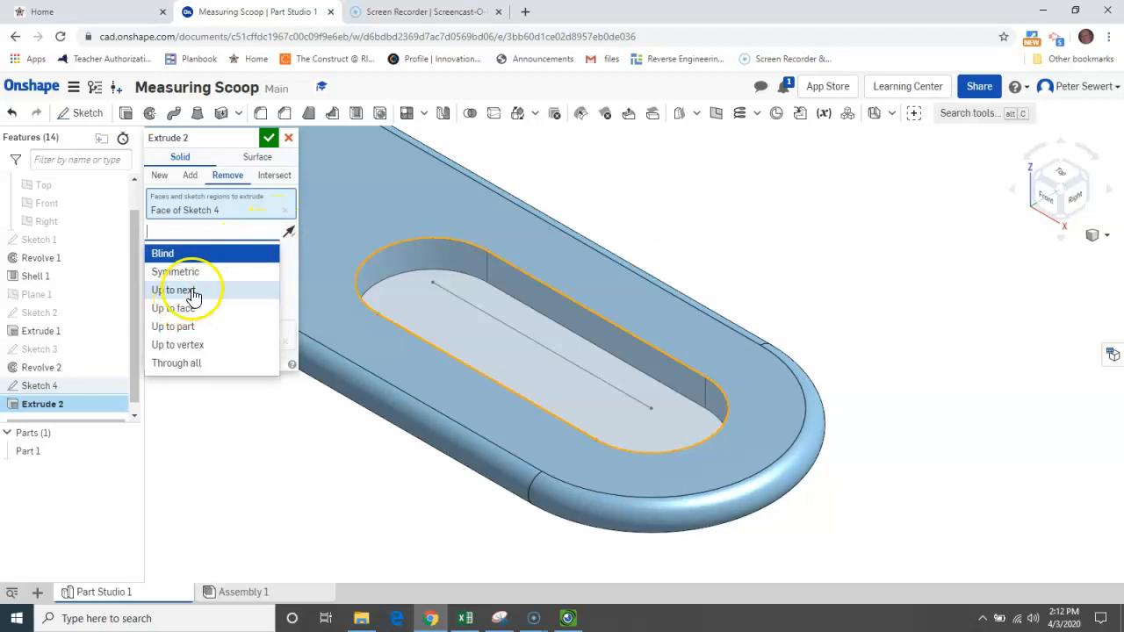
pyautogui.click(183, 364)
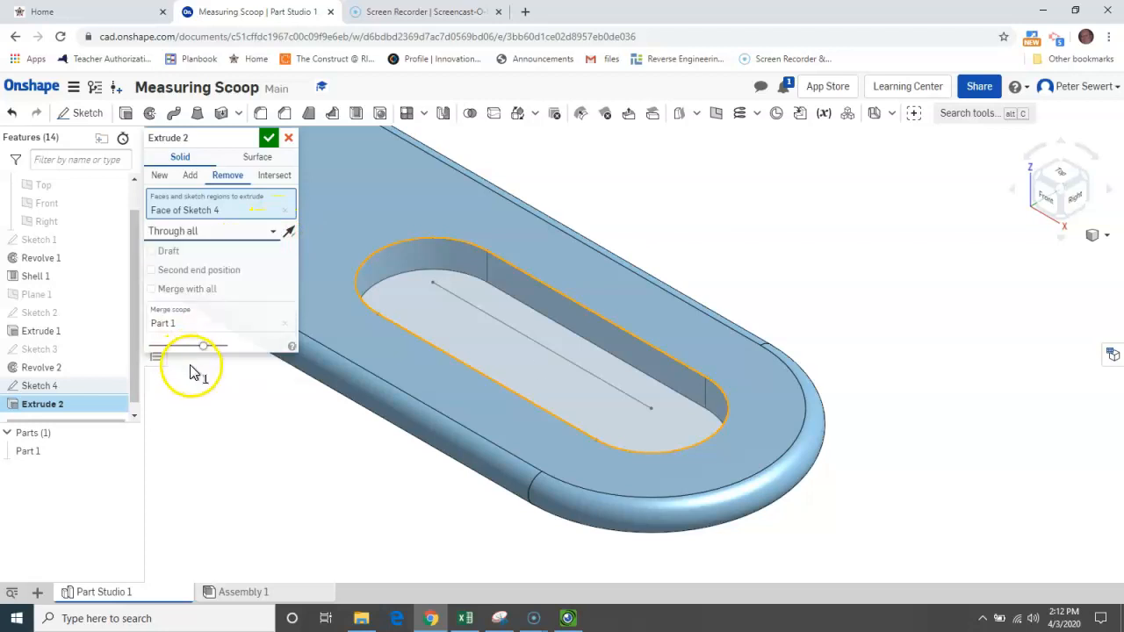
pyautogui.click(269, 139)
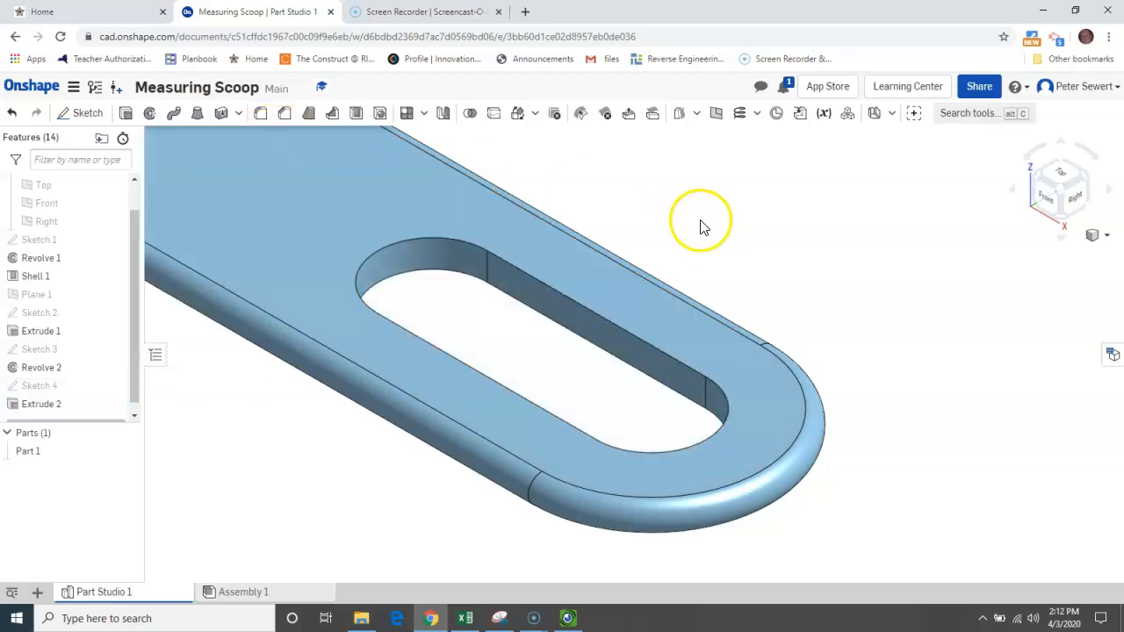
# Step: Fillet all four edges of the slot on the handle's top face with a 0.02 in radius
pyautogui.moveTo(431, 618)
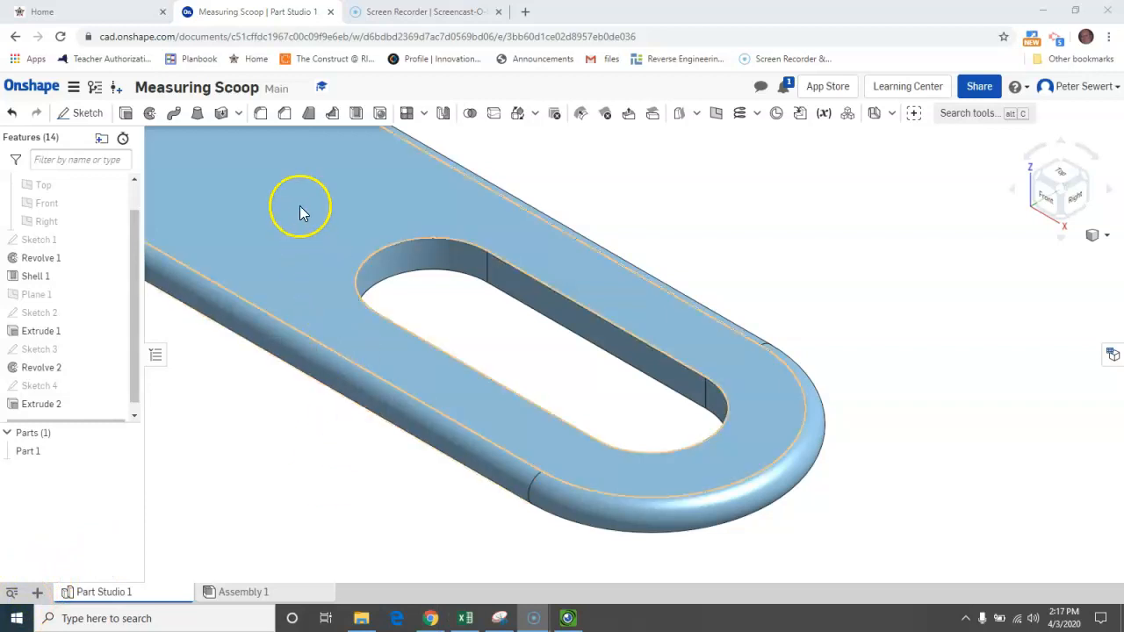
pyautogui.click(260, 117)
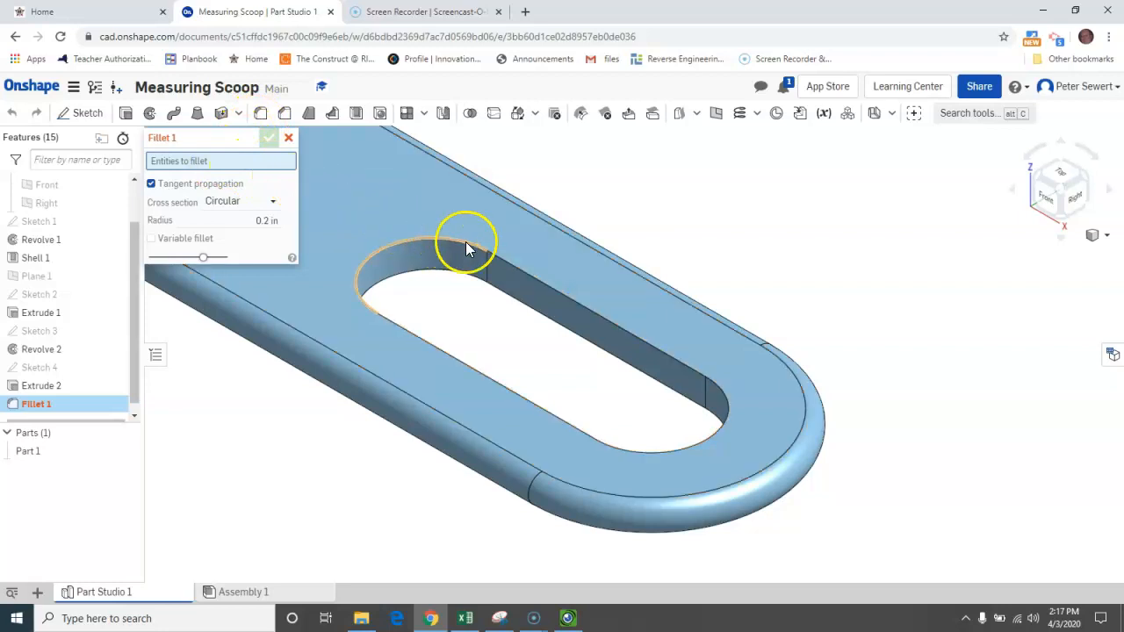
pyautogui.click(505, 258)
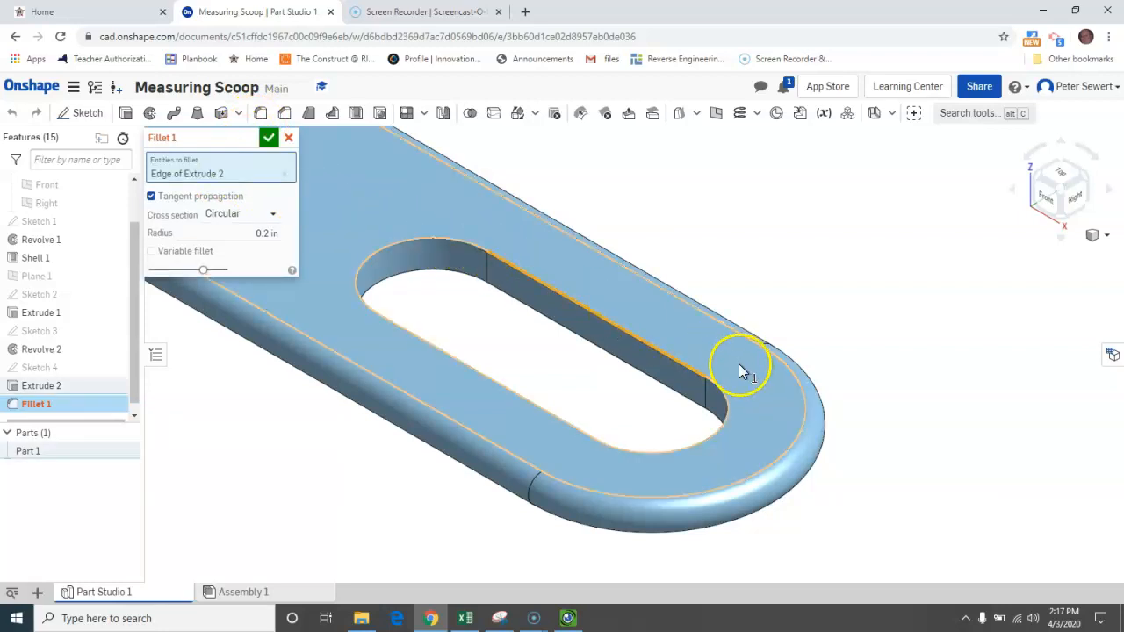
pyautogui.click(724, 407)
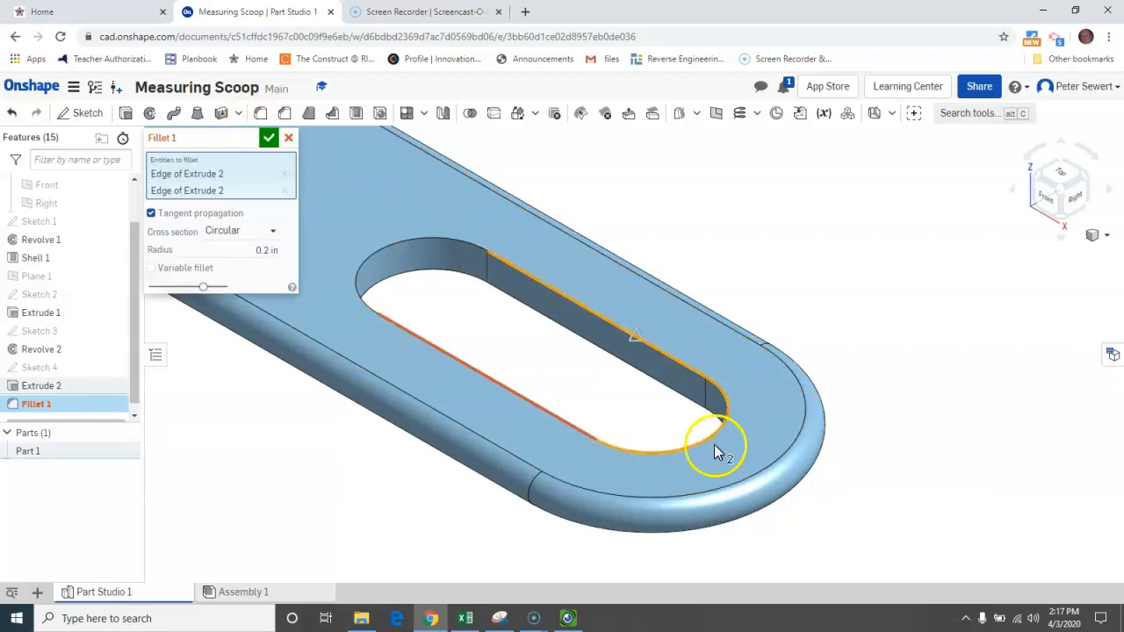
pyautogui.click(527, 407)
pyautogui.click(369, 309)
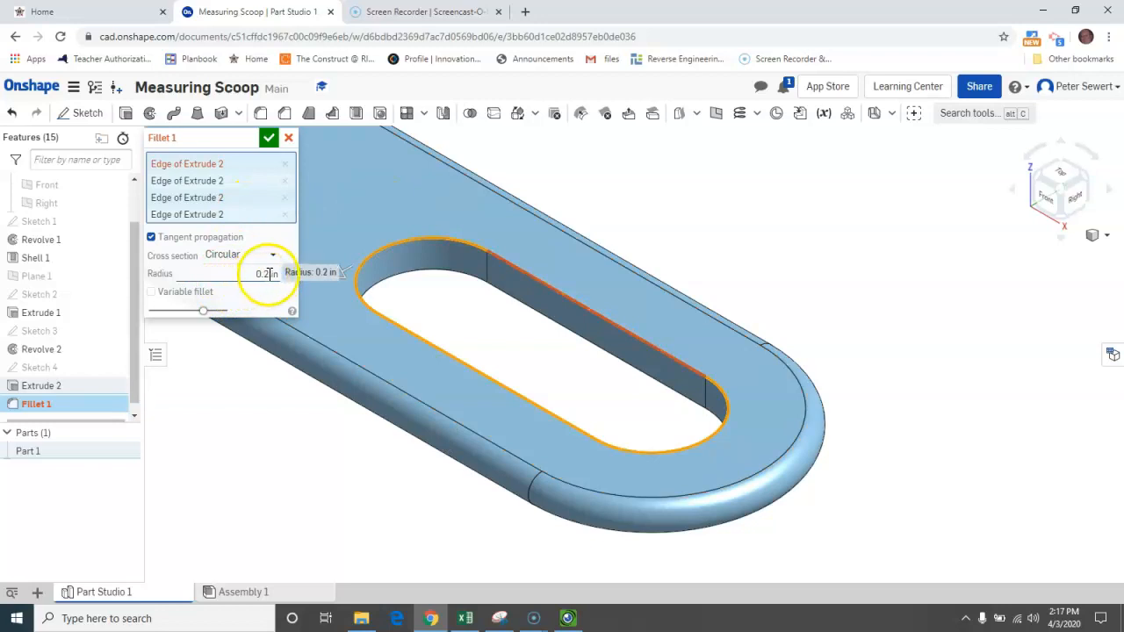
pyautogui.moveTo(262, 275); pyautogui.dragTo(243, 276)
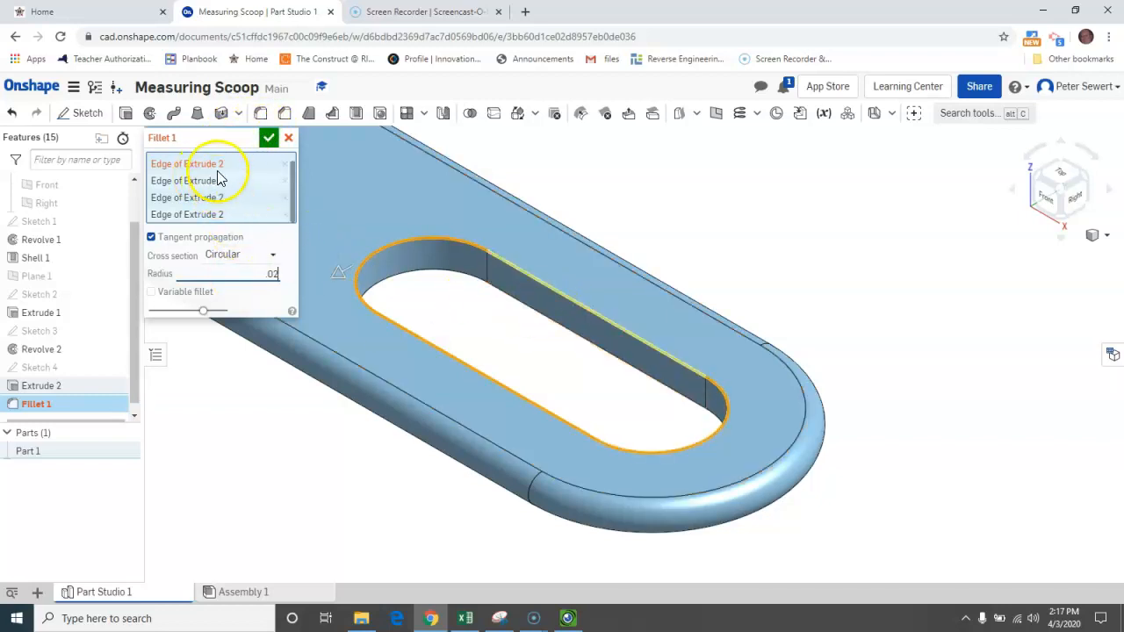
pyautogui.press('Return')
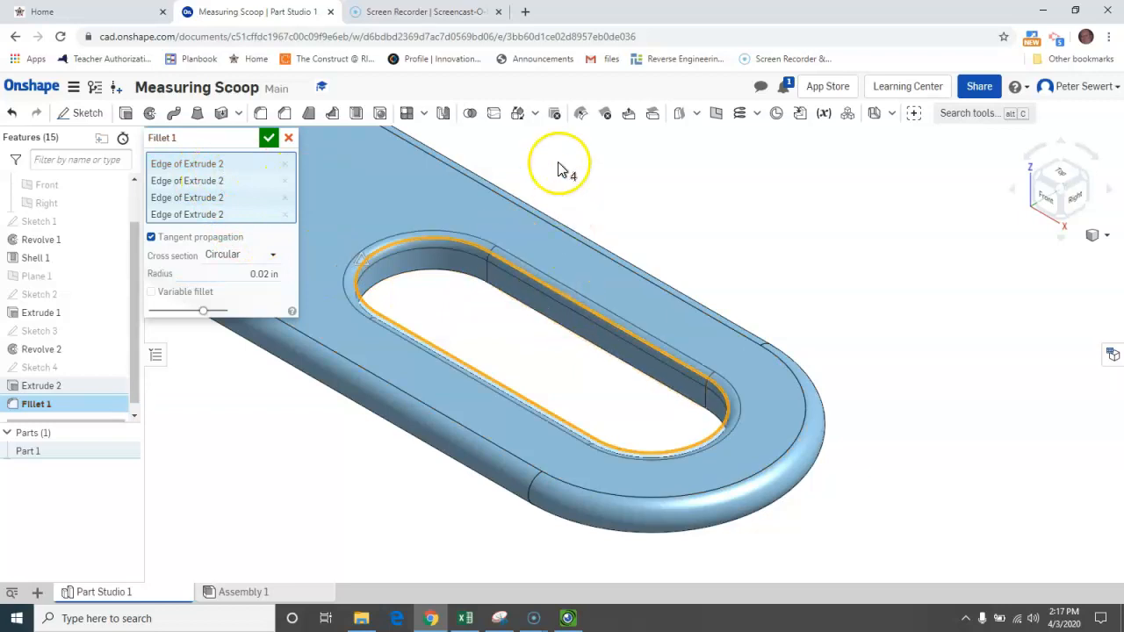
pyautogui.click(270, 138)
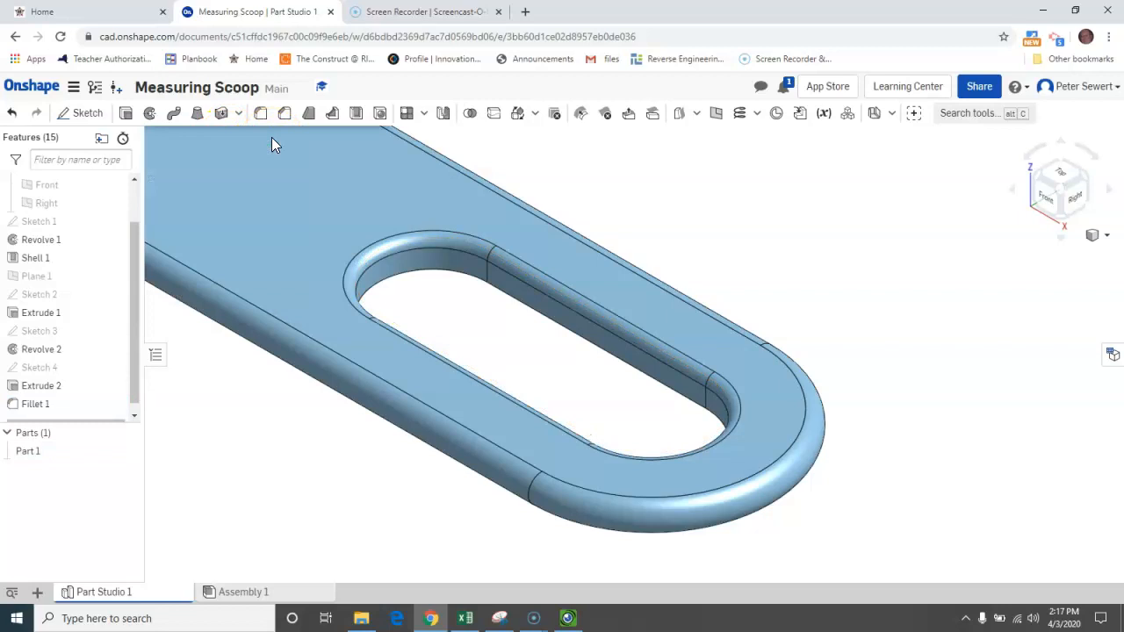
# Step: Fillet the slot's edges on the handle's underside with a 0.02 in radius, selecting three edges and the rounded end face nearest the bowl
pyautogui.click(1063, 218)
pyautogui.moveTo(996, 245); pyautogui.dragTo(850, 250, button='right')
pyautogui.scroll(-3, 862, 276)
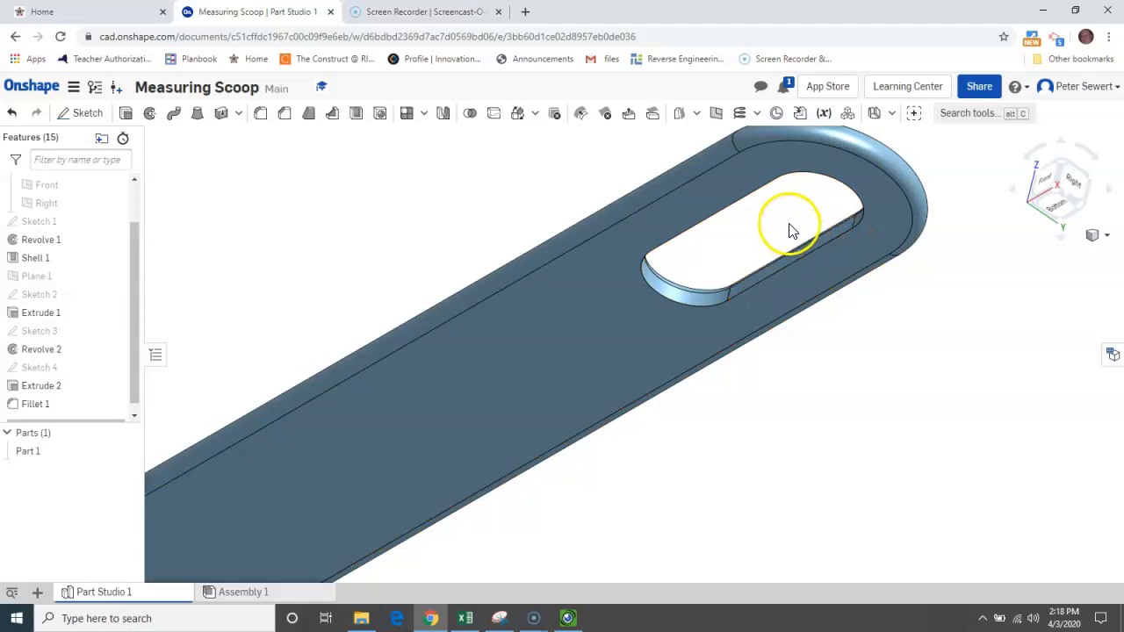
pyautogui.click(759, 233)
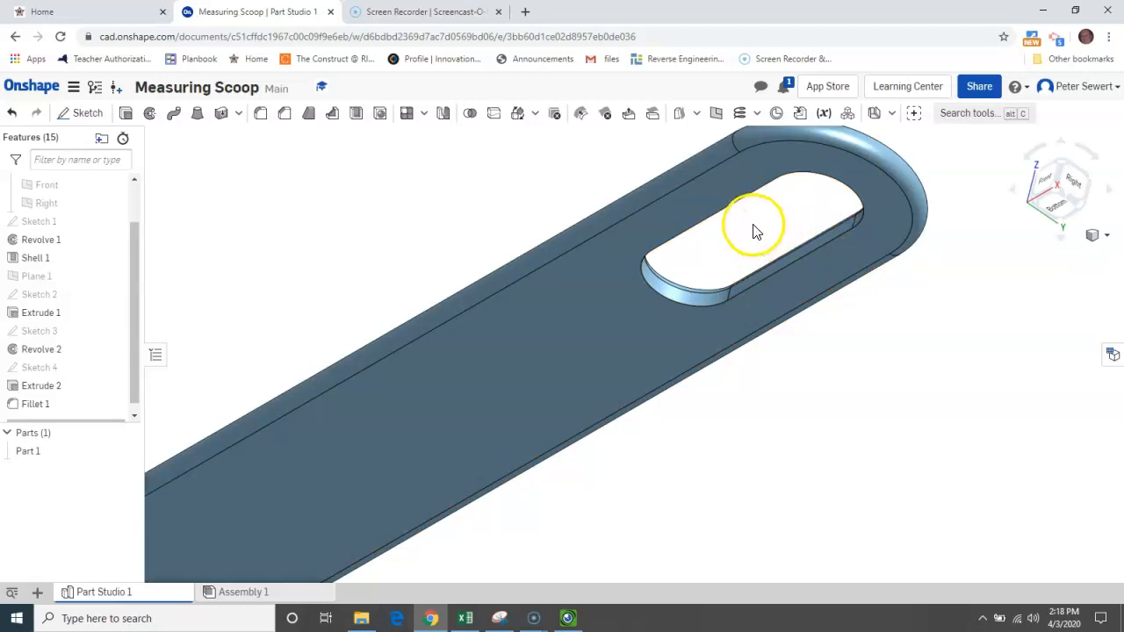
pyautogui.click(261, 118)
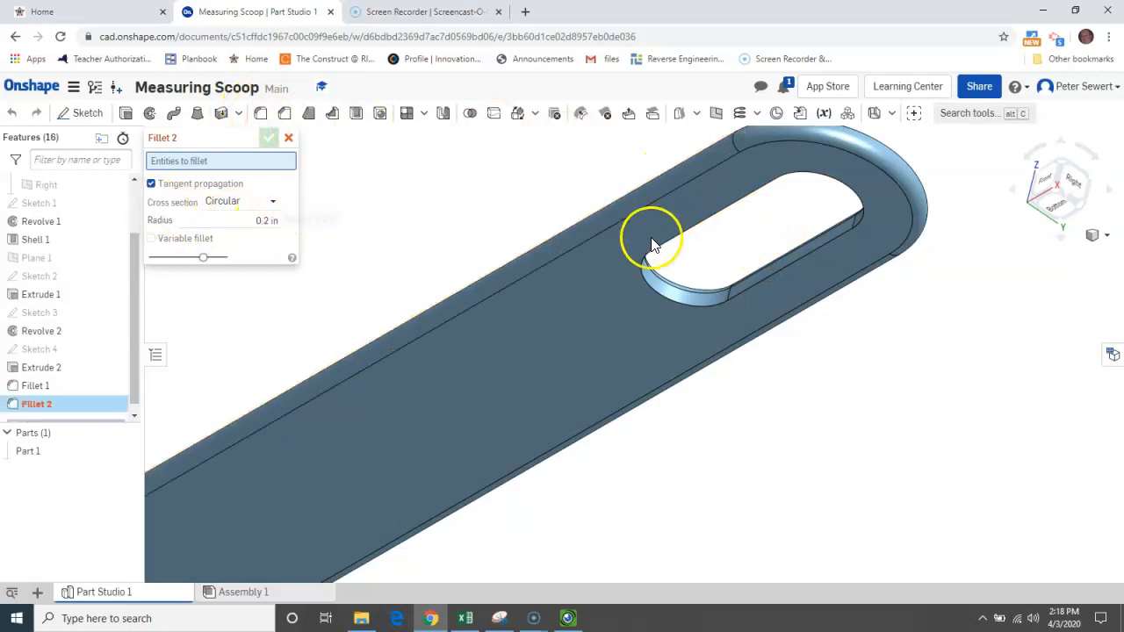
pyautogui.click(779, 208)
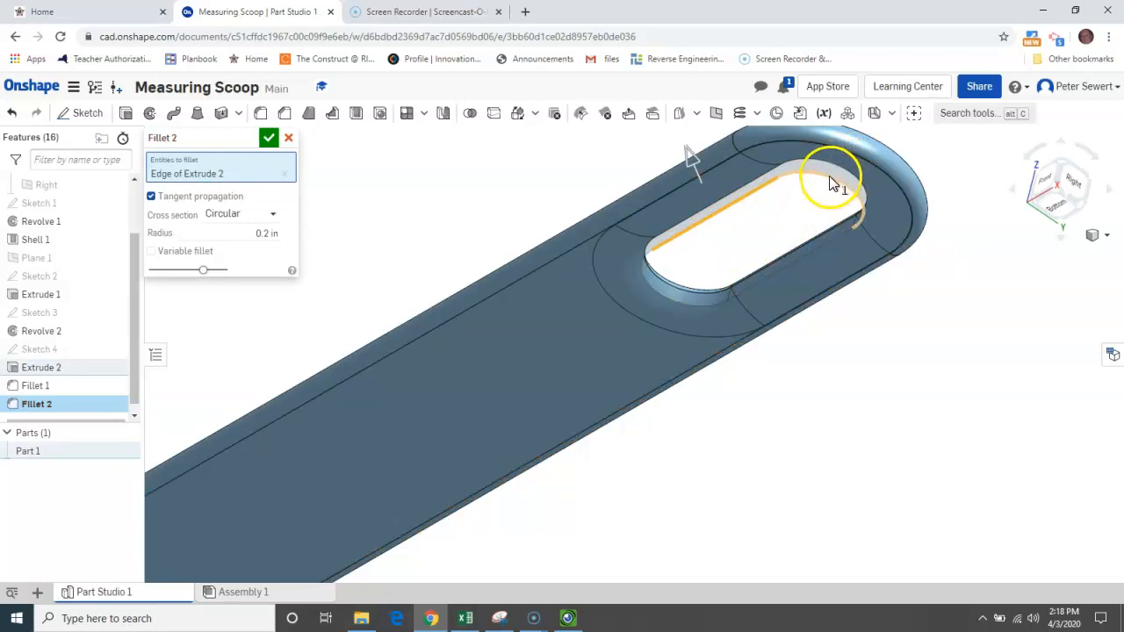
pyautogui.click(836, 236)
pyautogui.click(828, 243)
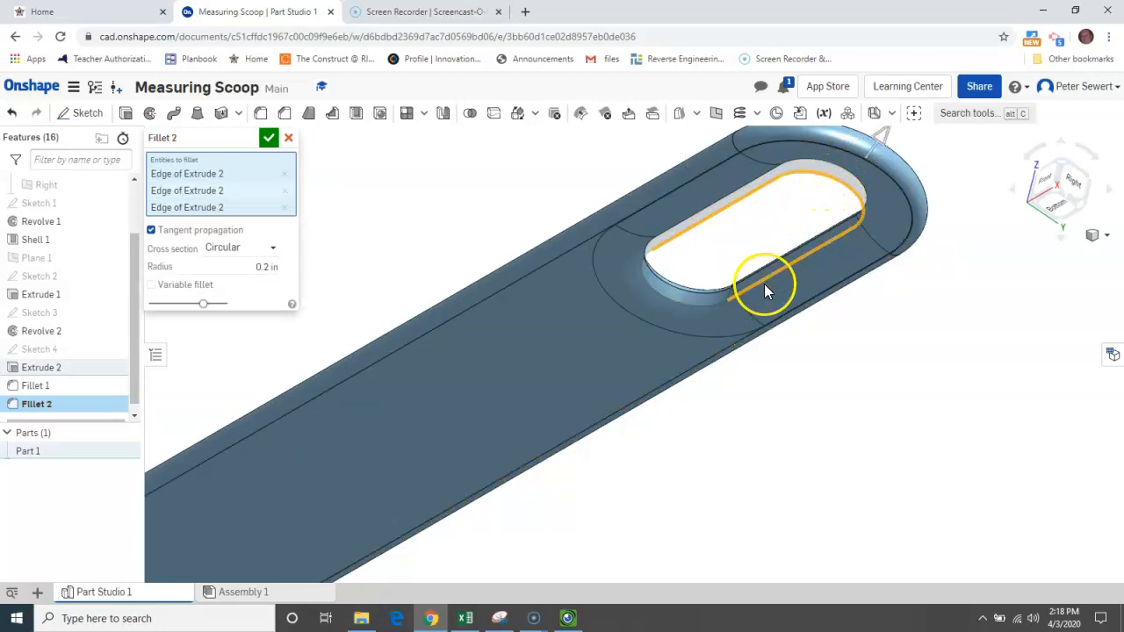
pyautogui.click(680, 304)
pyautogui.click(268, 274)
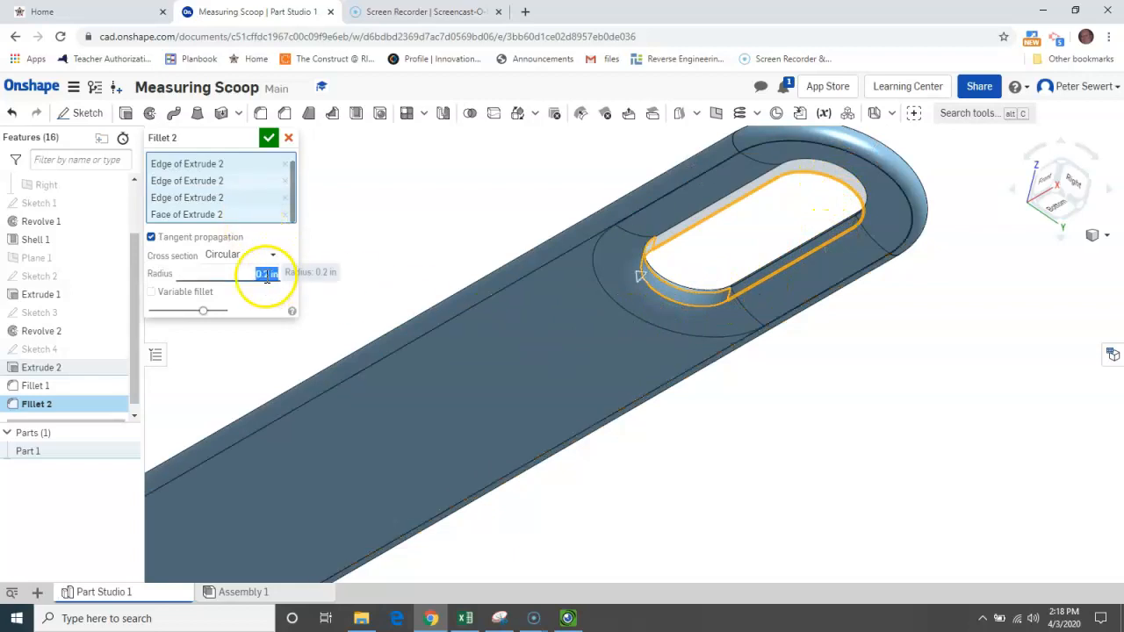
pyautogui.write('02')
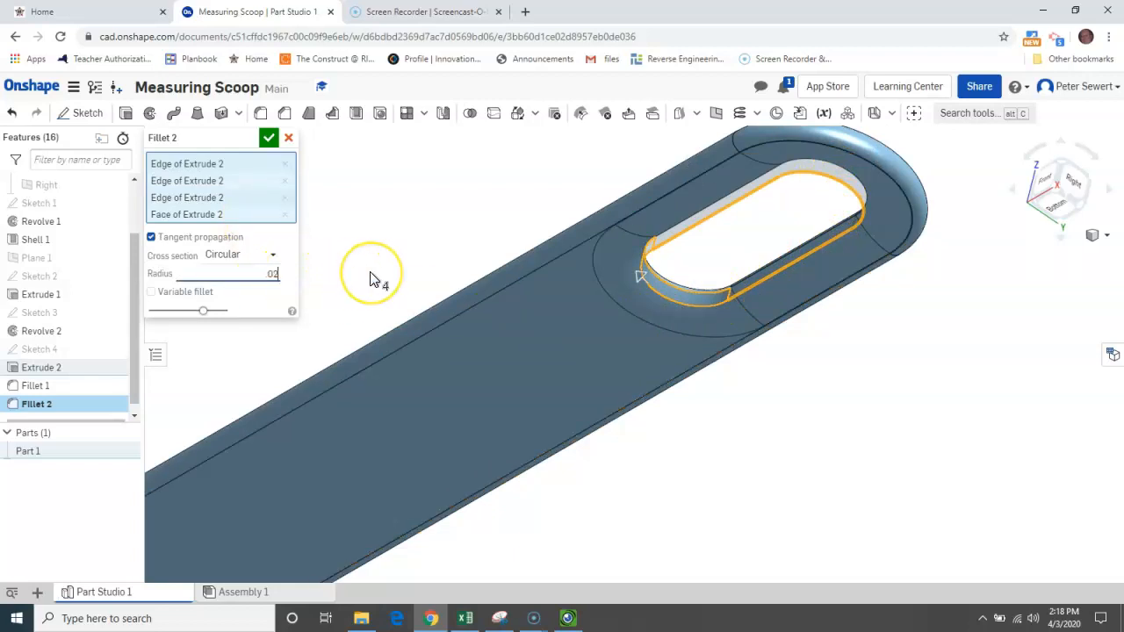
pyautogui.click(269, 138)
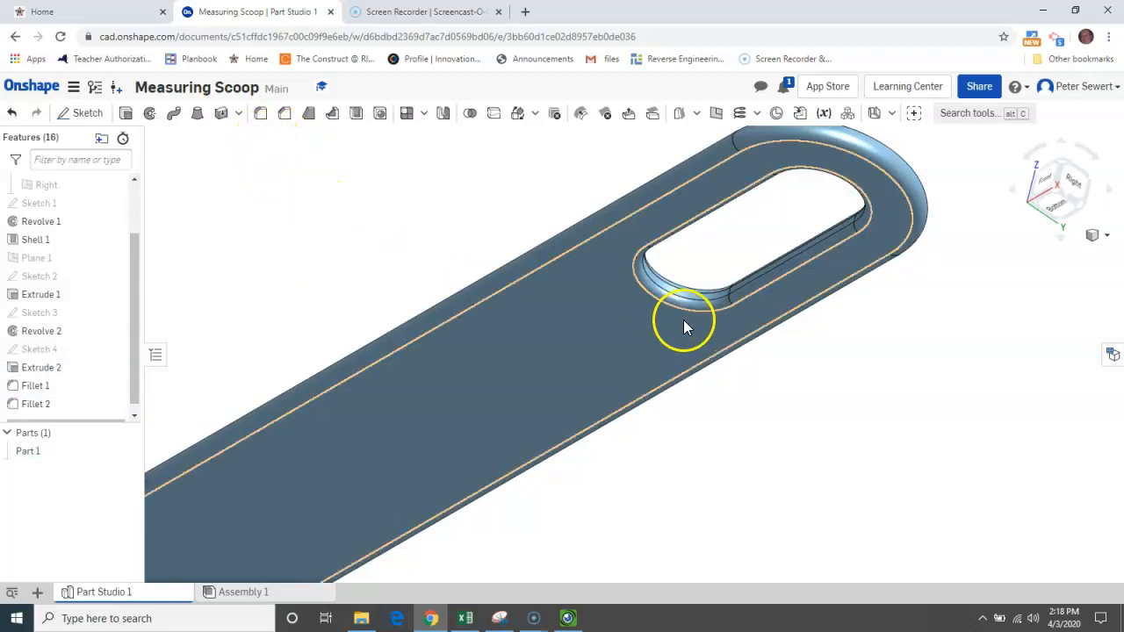
# Step: Fillet the bottom and both side edges where the handle meets the bowl with a 0.03125 in radius
pyautogui.scroll(3, 259, 447)
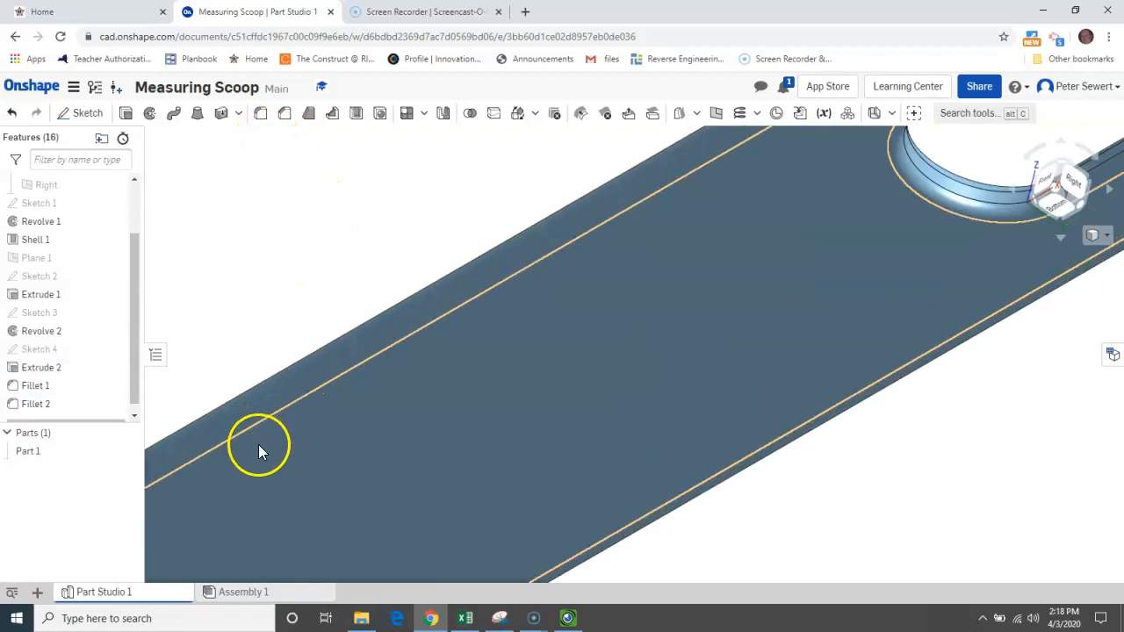
pyautogui.scroll(-4, 258, 446)
pyautogui.moveTo(358, 408); pyautogui.dragTo(472, 304, button='middle')
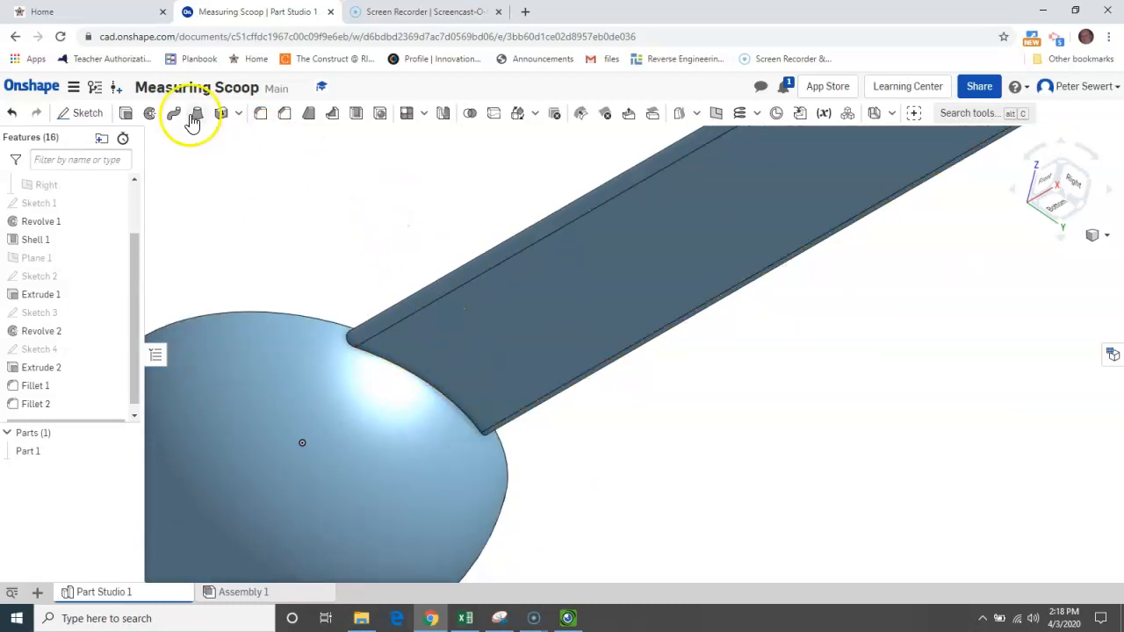
pyautogui.click(259, 114)
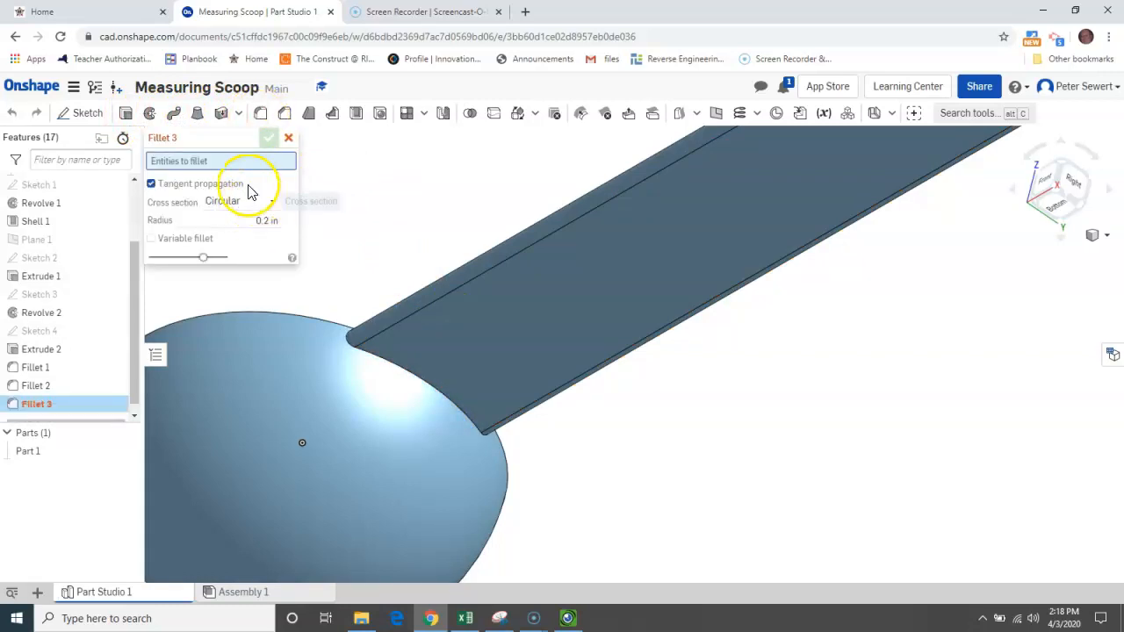
pyautogui.click(388, 360)
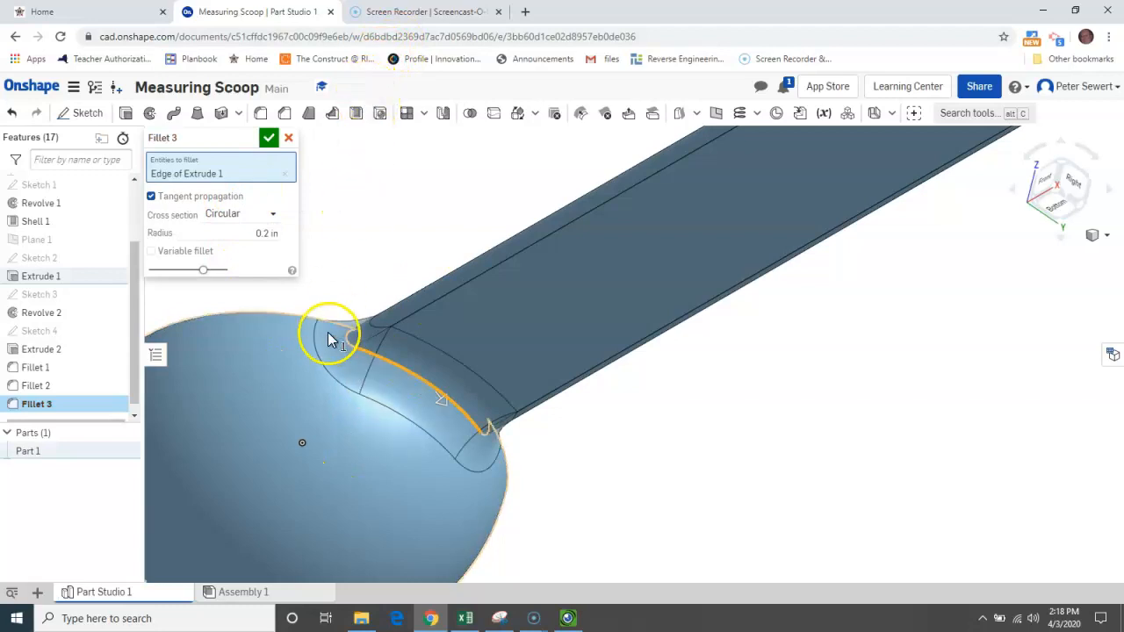
pyautogui.click(349, 340)
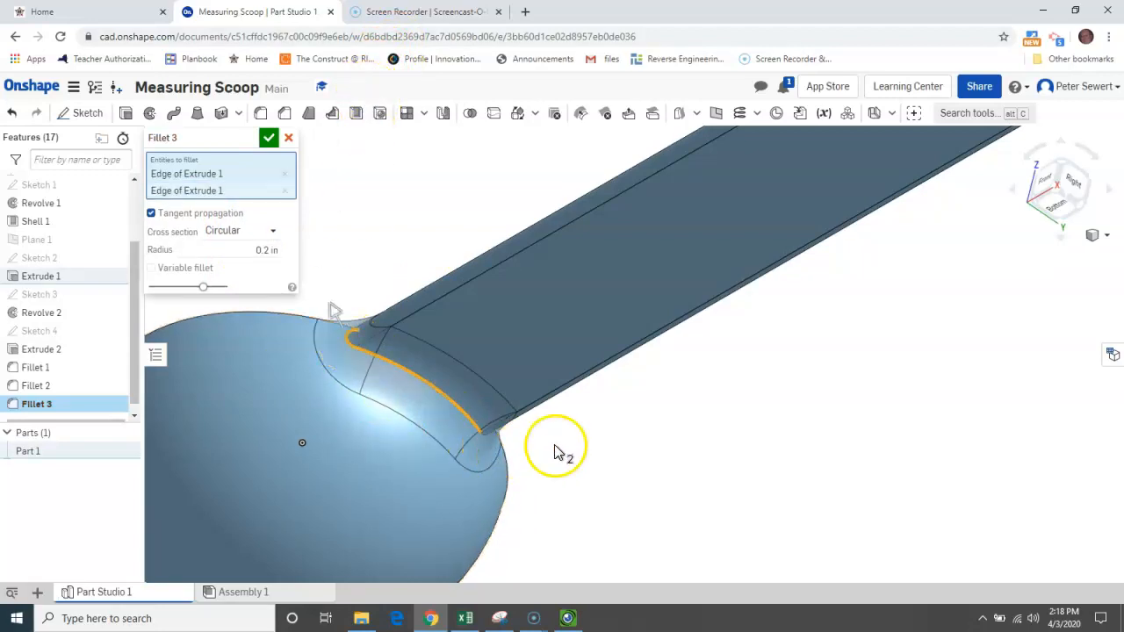
pyautogui.click(489, 435)
pyautogui.click(268, 267)
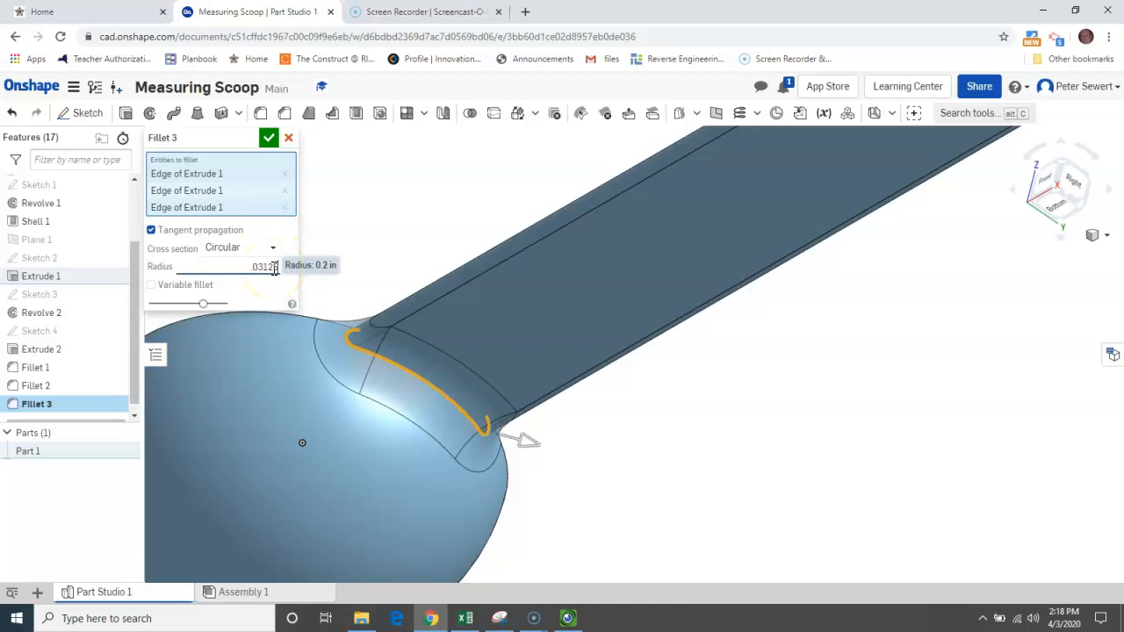
pyautogui.write('.03125')
pyautogui.click(269, 138)
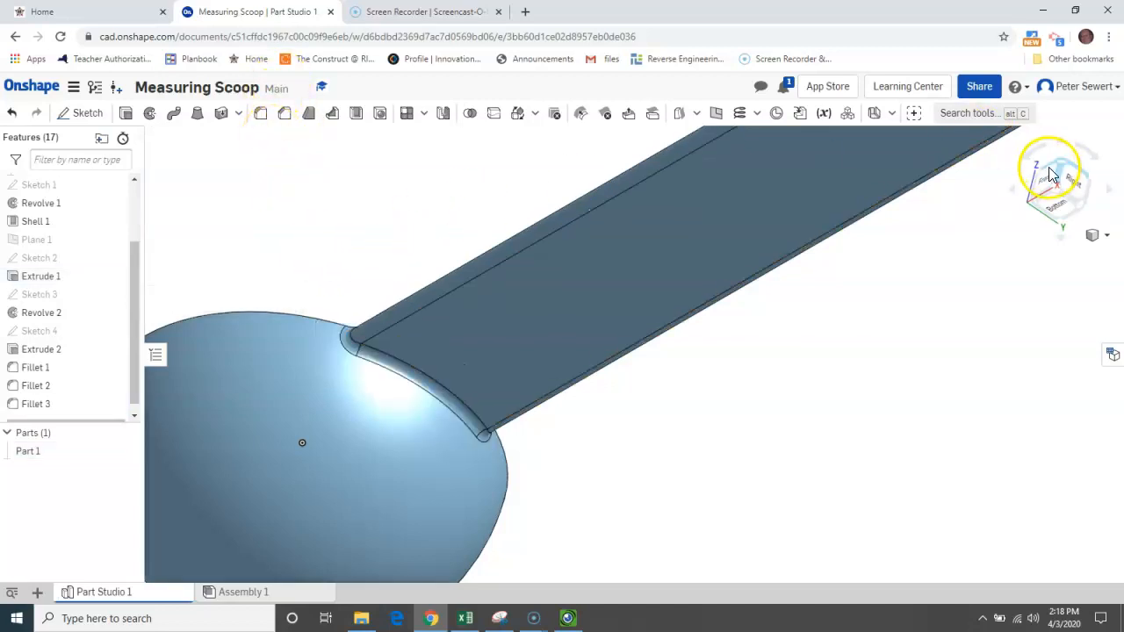
# Step: Return to the isometric view and examine the bowl and its rim up close
pyautogui.click(1094, 237)
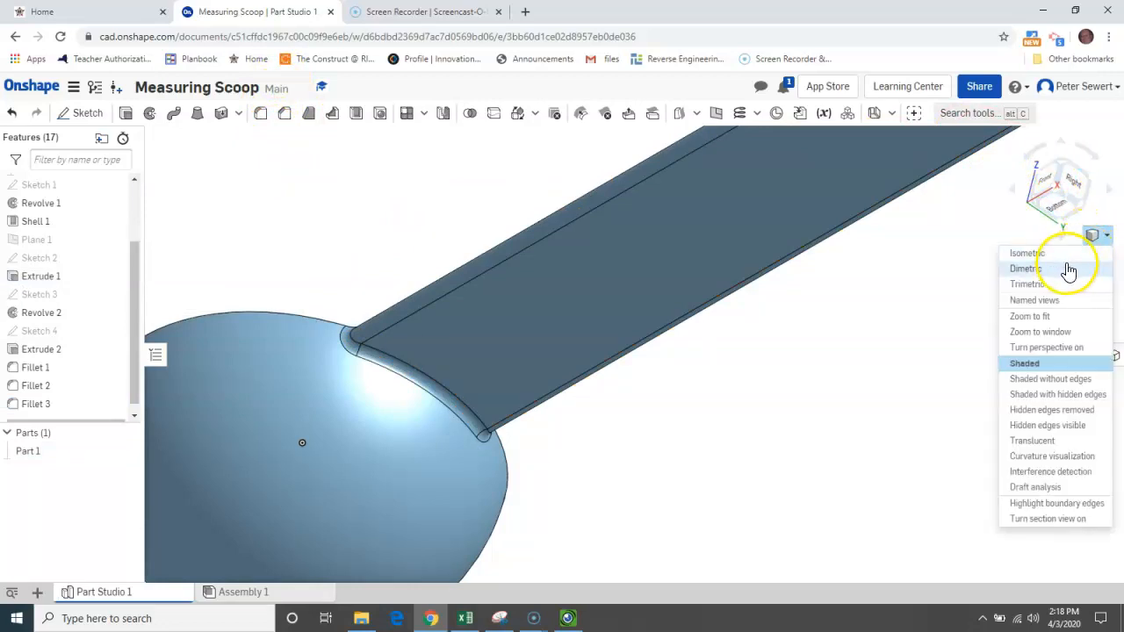
pyautogui.click(1060, 258)
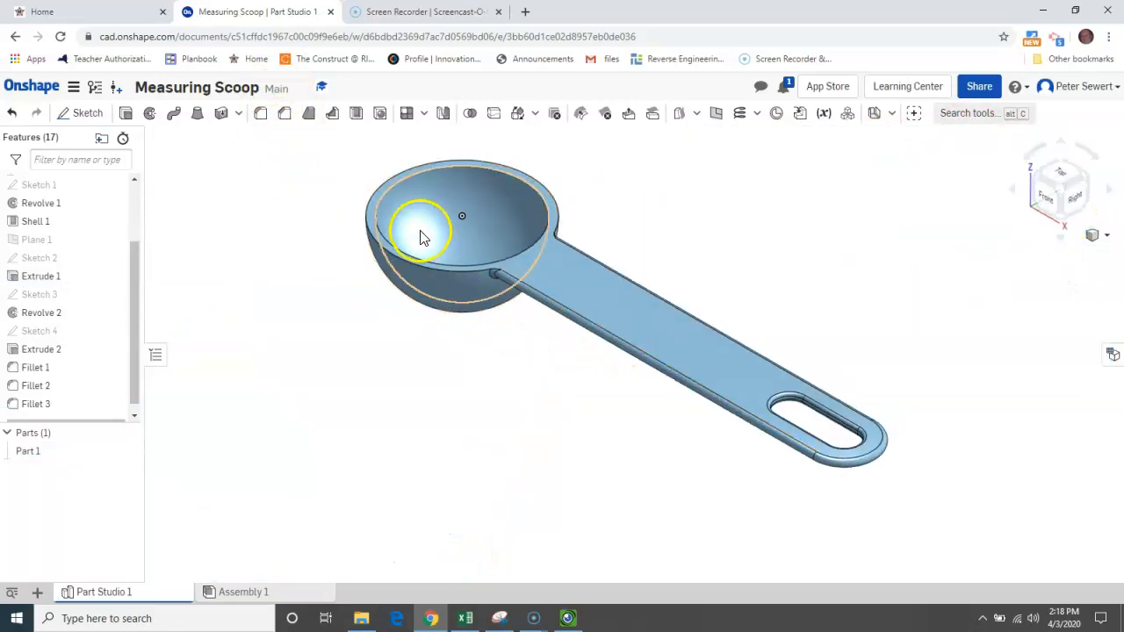
pyautogui.moveTo(419, 233); pyautogui.dragTo(419, 291, button='right')
pyautogui.scroll(5, 449, 258)
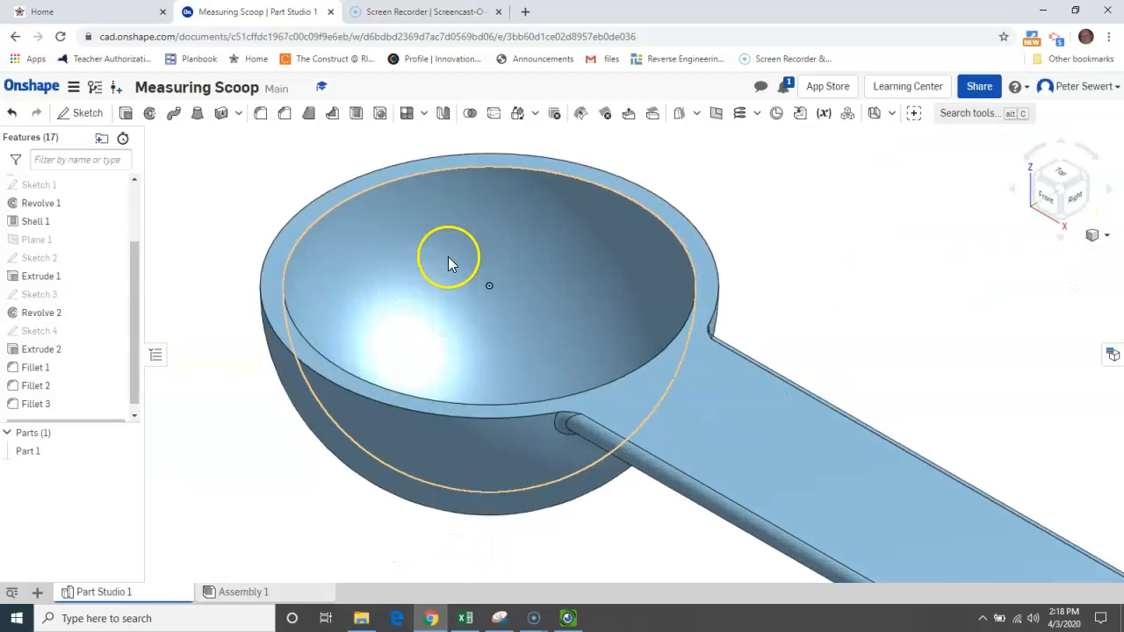
# Step: Try to fillet the bowl's outer rim edge with a 0.03215 in radius
pyautogui.click(261, 119)
pyautogui.click(274, 338)
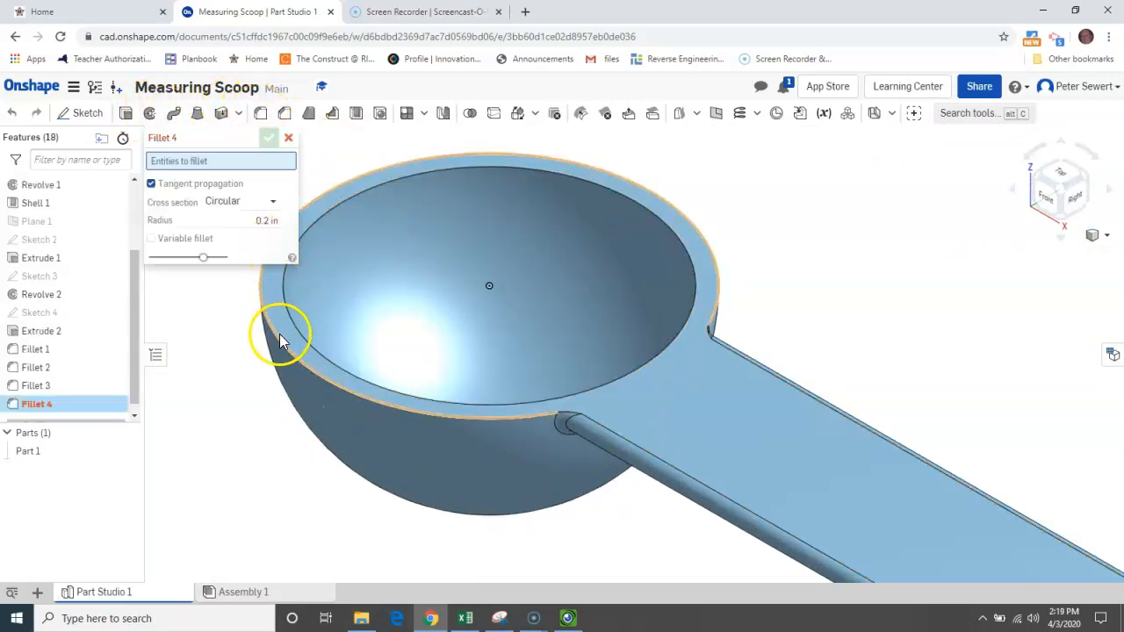
pyautogui.click(266, 234)
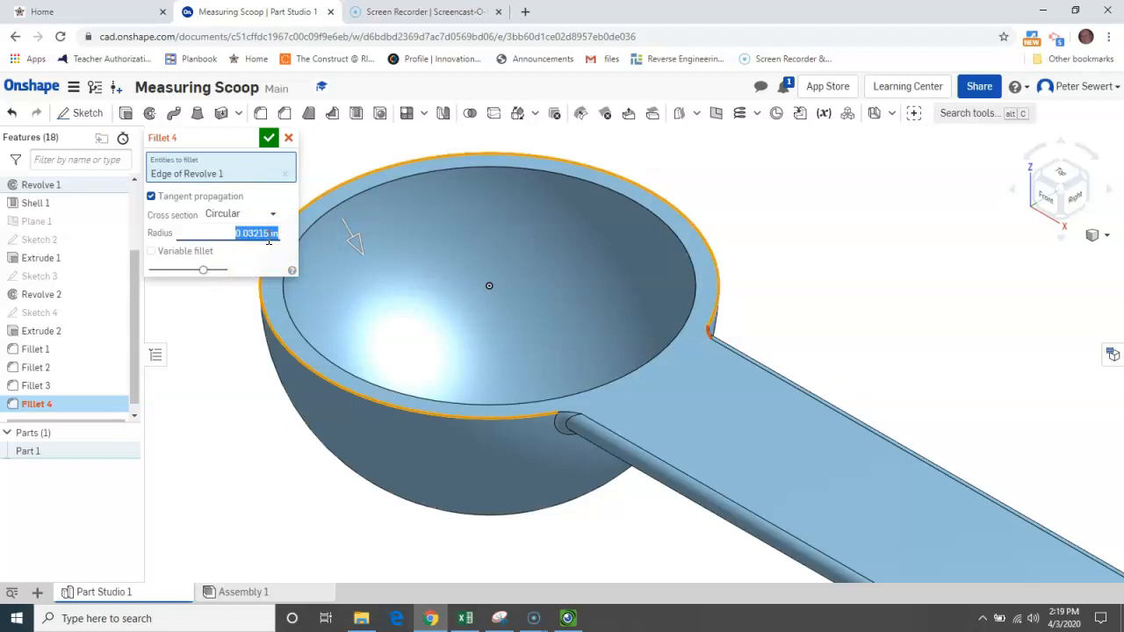
pyautogui.click(269, 139)
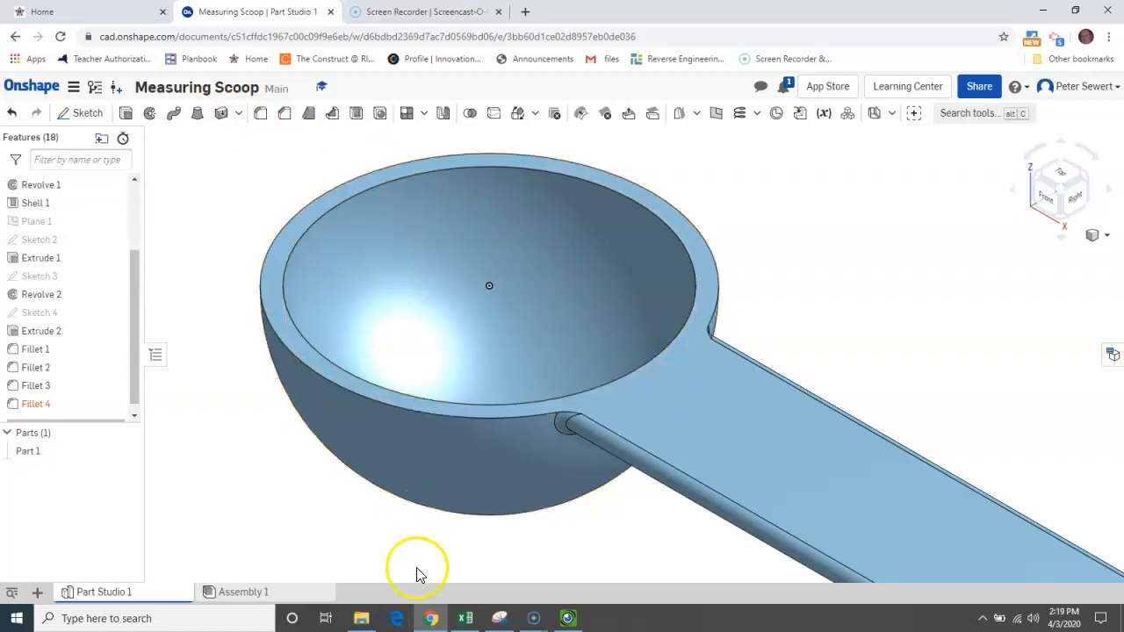
pyautogui.click(261, 113)
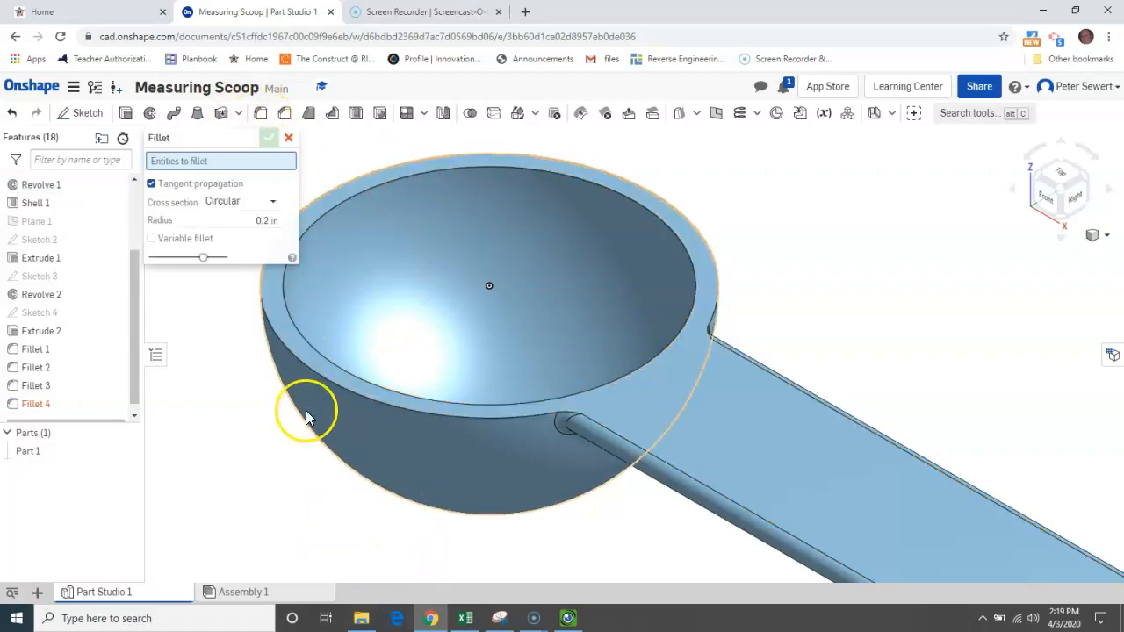
pyautogui.click(352, 395)
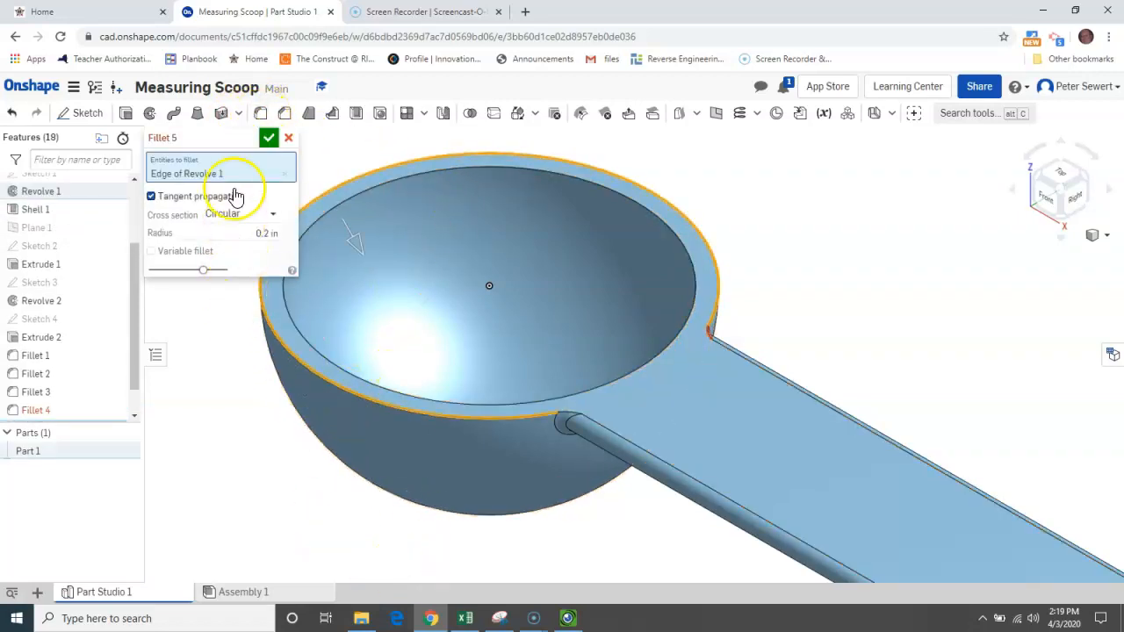
pyautogui.click(292, 362)
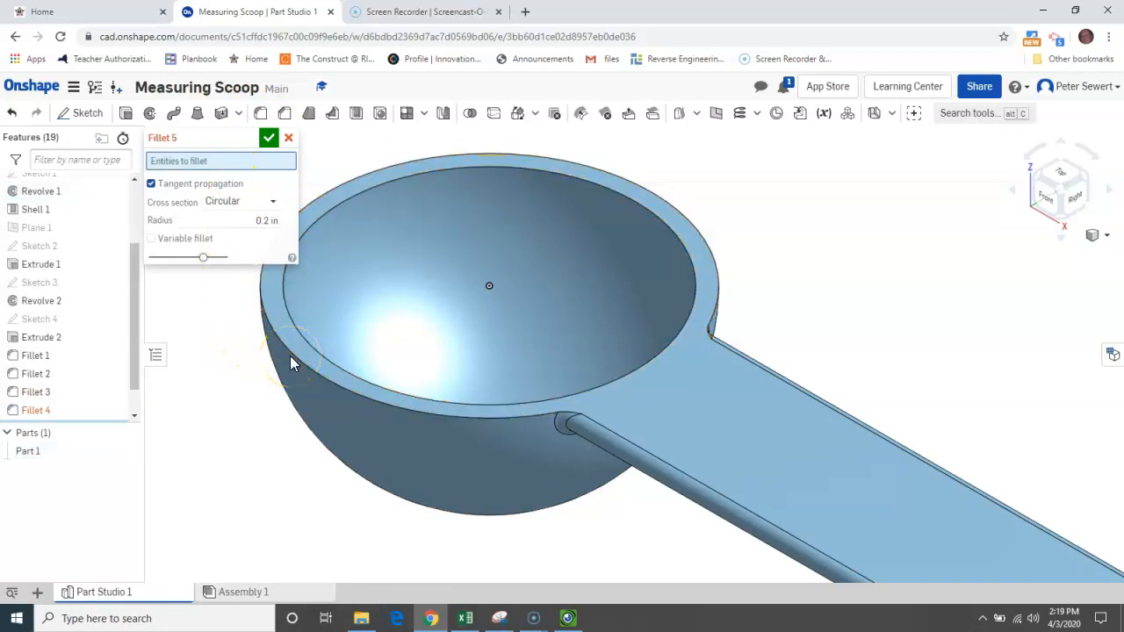
pyautogui.click(288, 137)
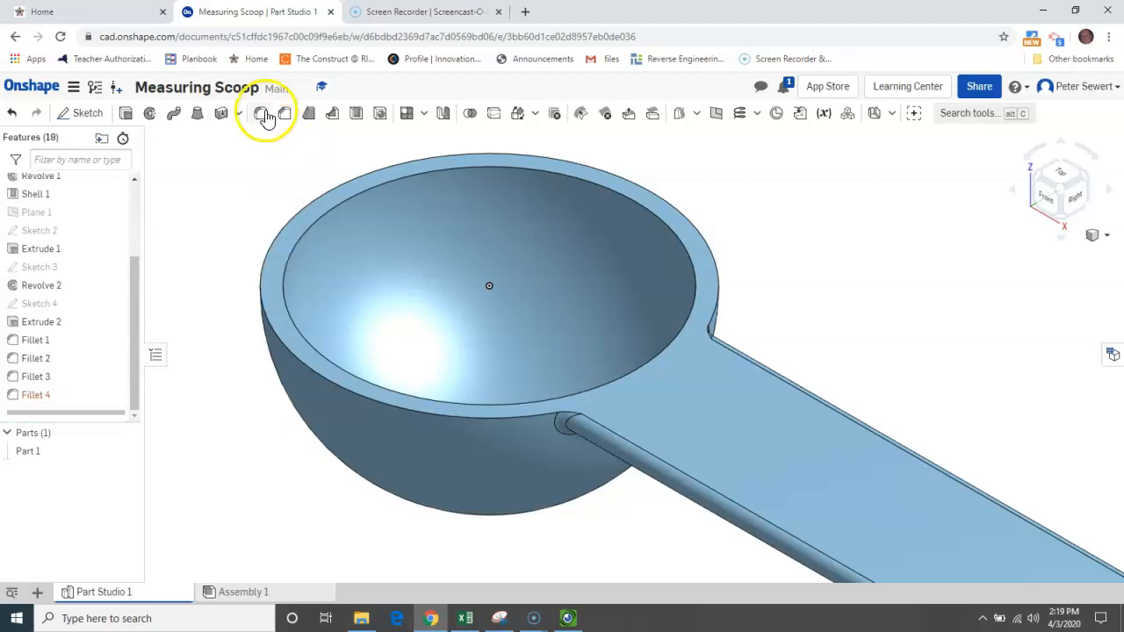
# Step: Try to fillet the bowl's outer rim edge with a 0.03125 in radius
pyautogui.click(266, 117)
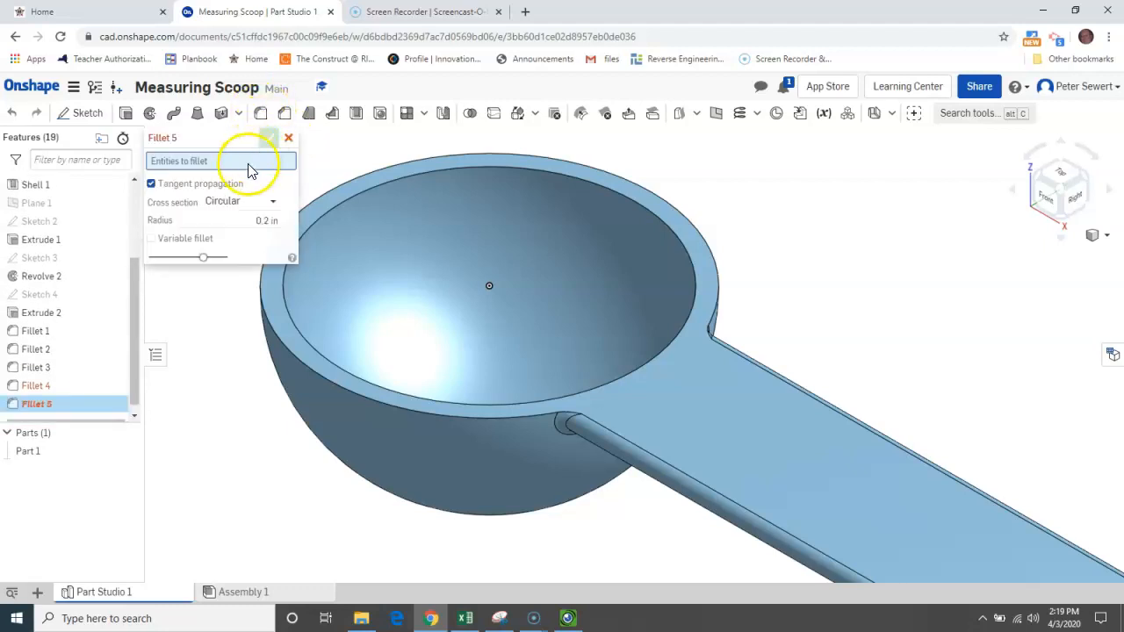
pyautogui.click(291, 356)
pyautogui.click(268, 234)
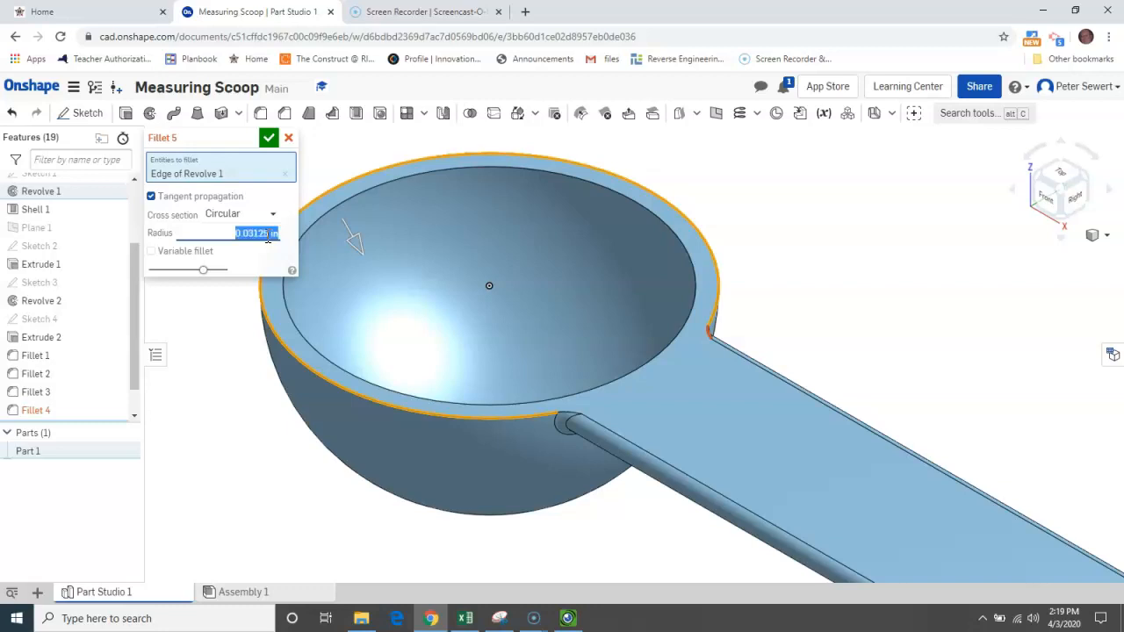
pyautogui.click(267, 140)
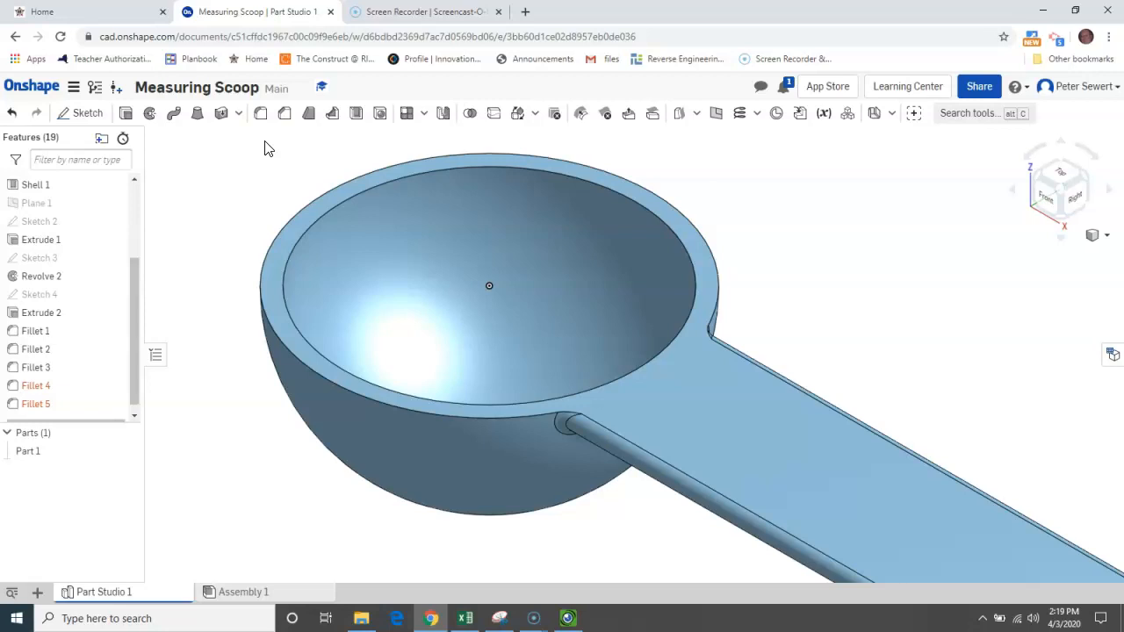
# Step: Delete the fillet feature at the joint between the handle and the bowl
pyautogui.click(31, 603)
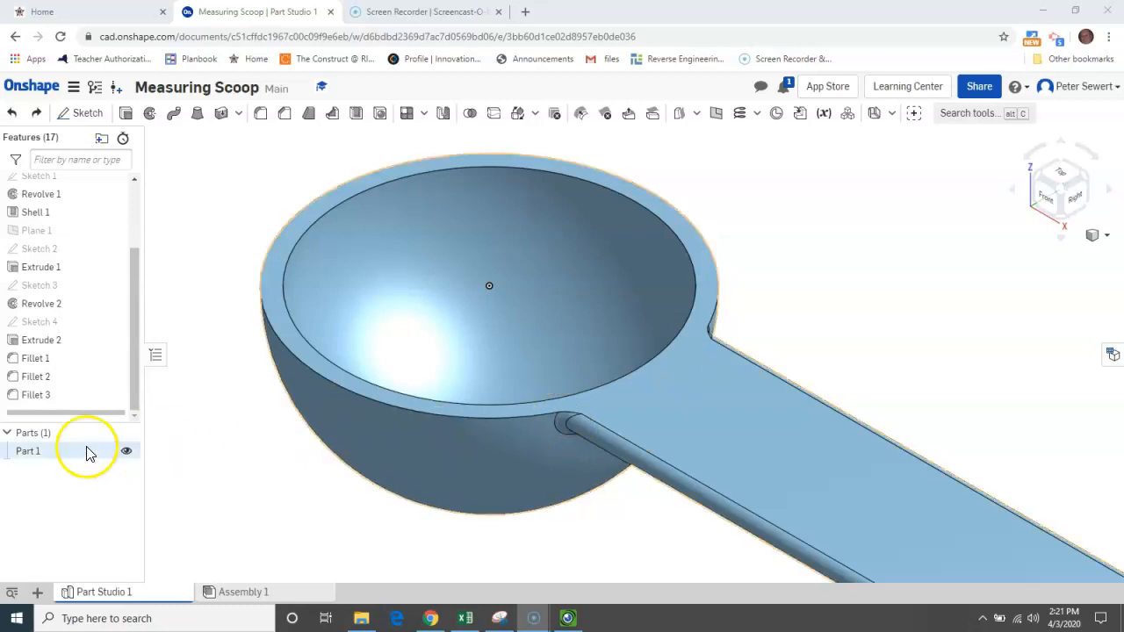
pyautogui.click(25, 397)
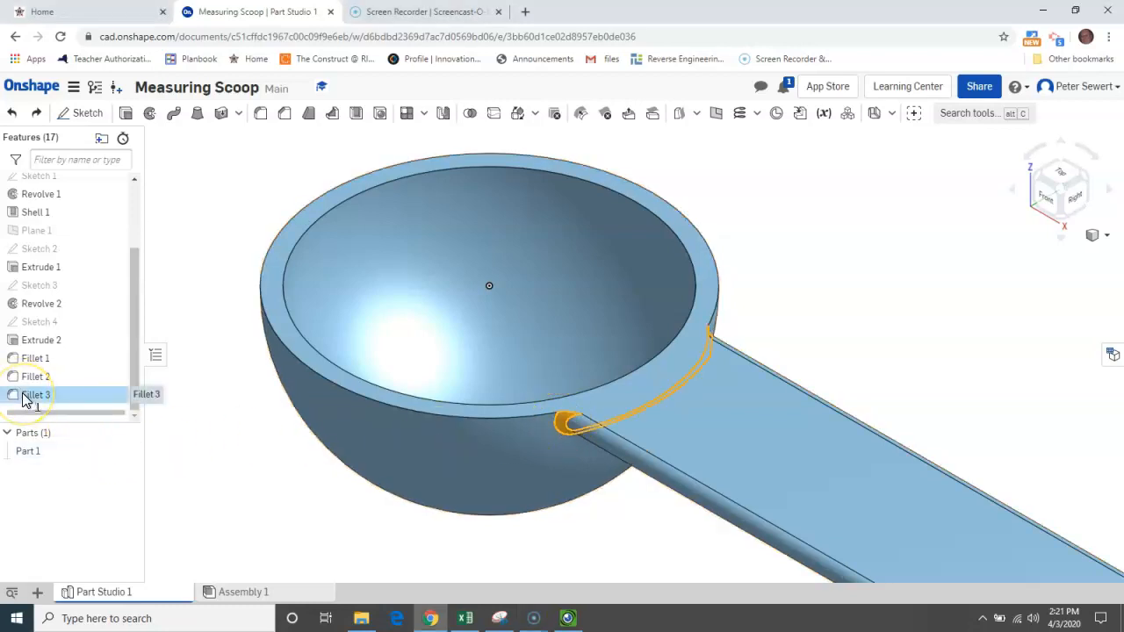
pyautogui.rightClick(26, 399)
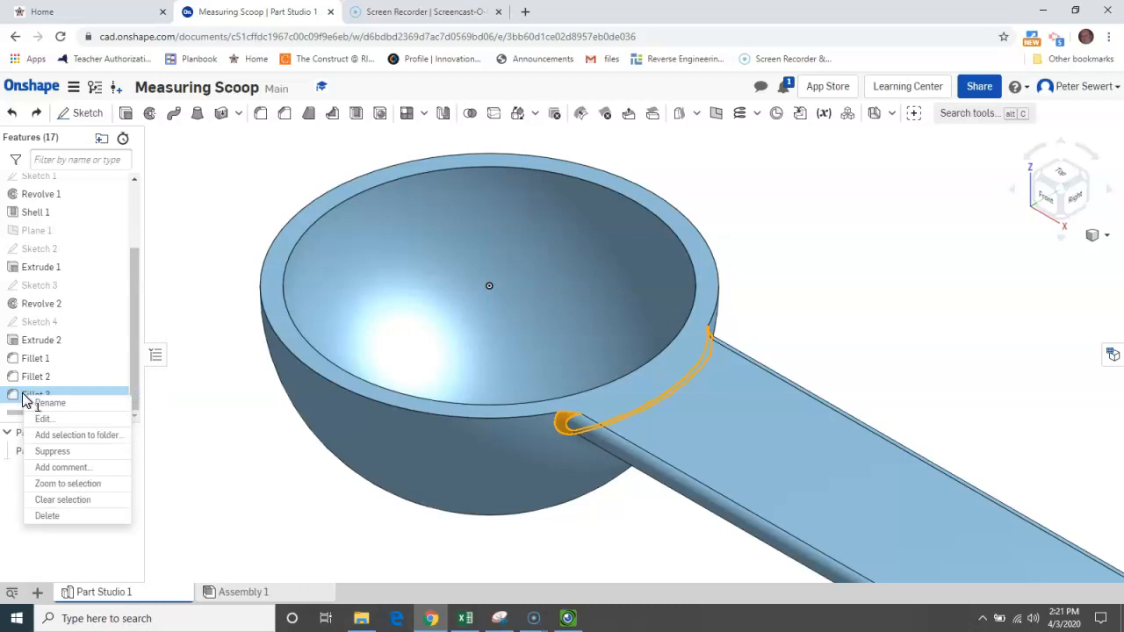
pyautogui.click(46, 516)
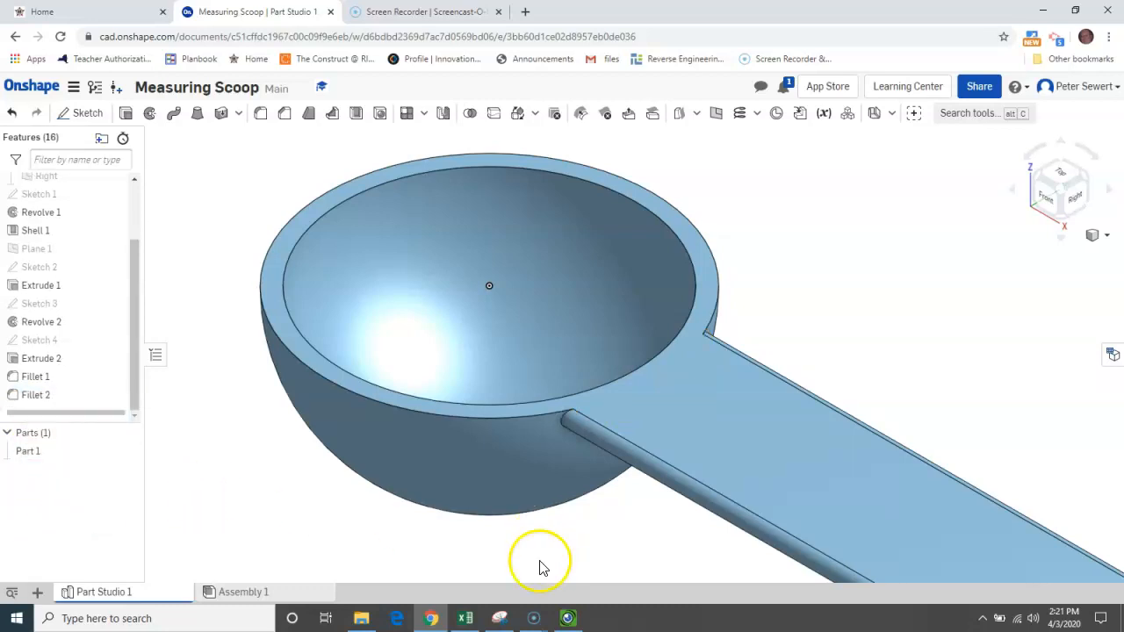
# Step: Fillet the outer rim edge of the bowl with a 0.03125 in radius, with the handle joint still unfilleted
pyautogui.click(260, 114)
pyautogui.click(322, 375)
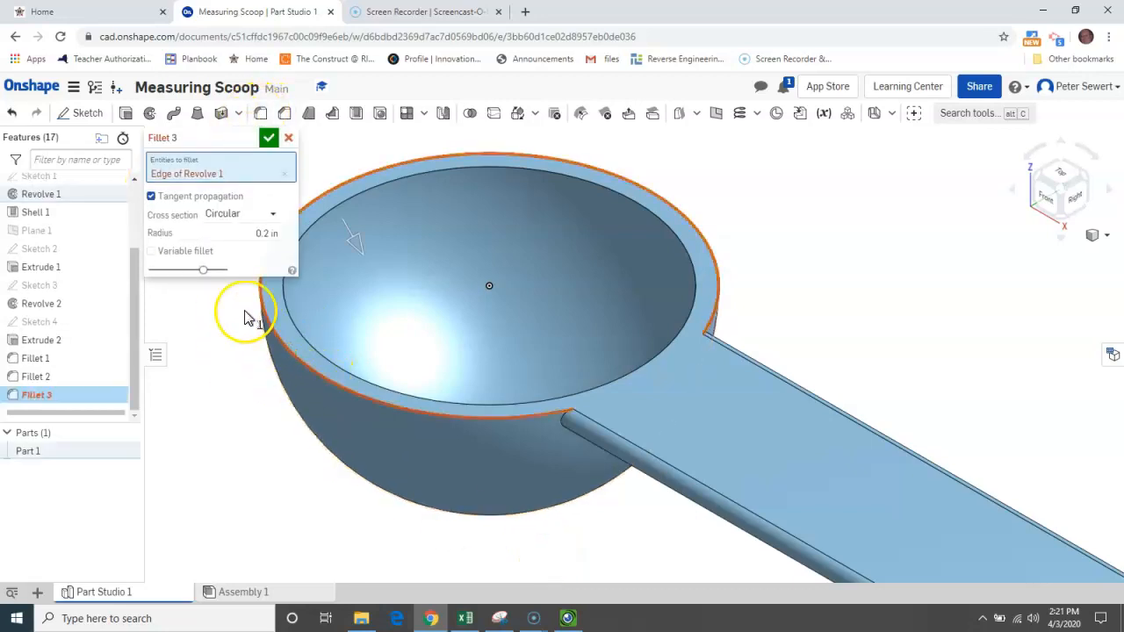
pyautogui.click(269, 233)
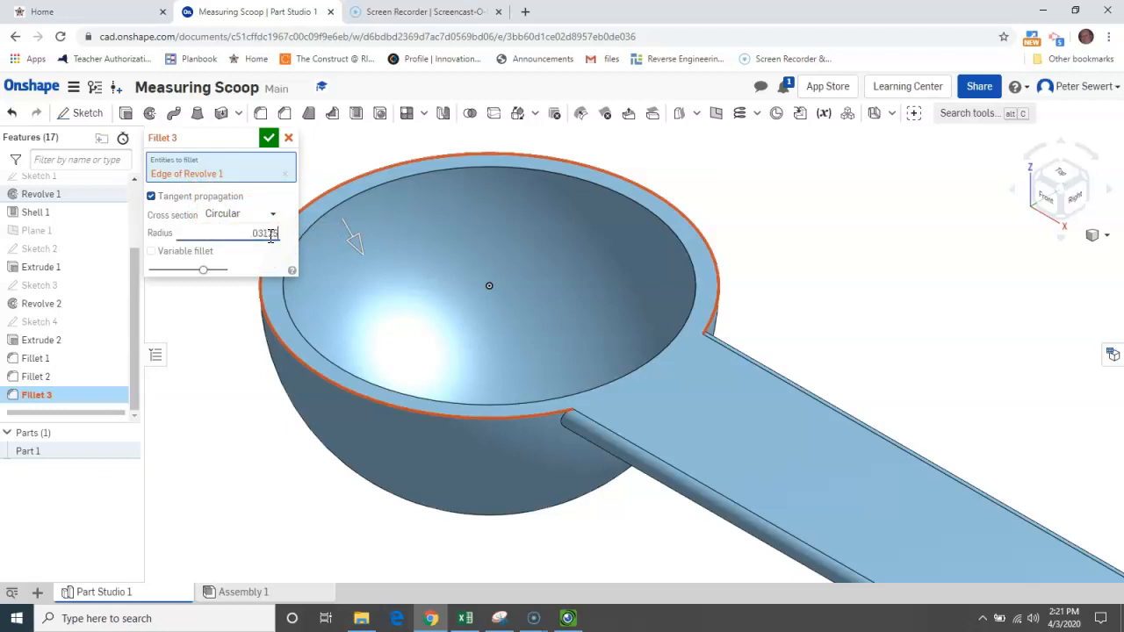
pyautogui.press('Return')
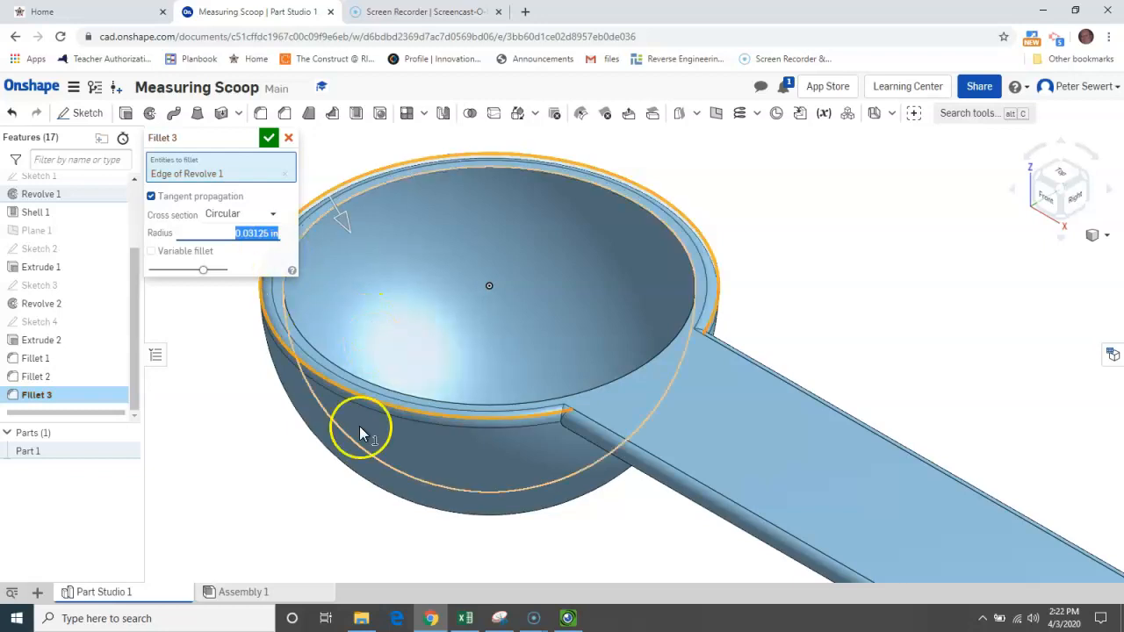
pyautogui.click(269, 140)
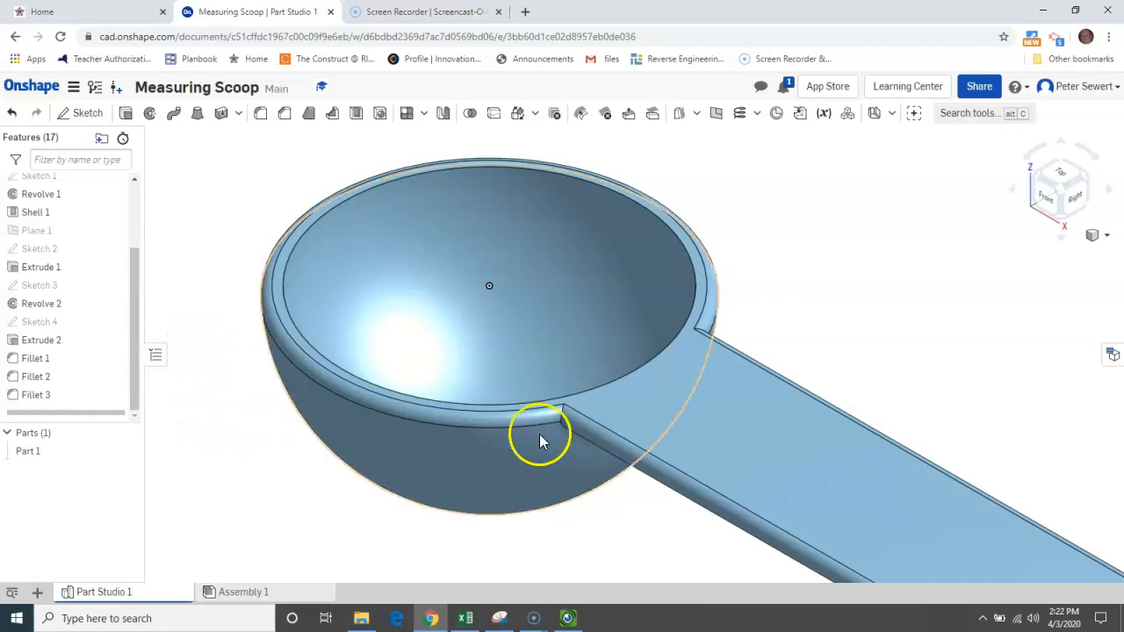
# Step: Start a fillet on the handle-to-bowl joint, selecting the near side edge and the long curved edge on the handle's underside
pyautogui.click(1065, 220)
pyautogui.scroll(-2, 477, 361)
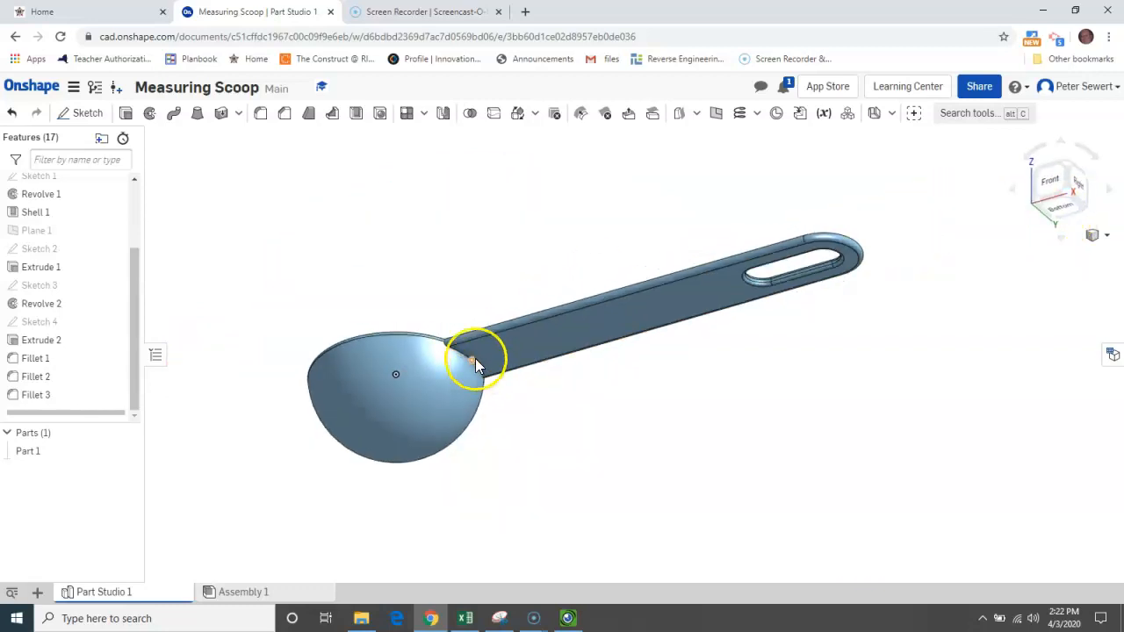
pyautogui.scroll(6, 475, 358)
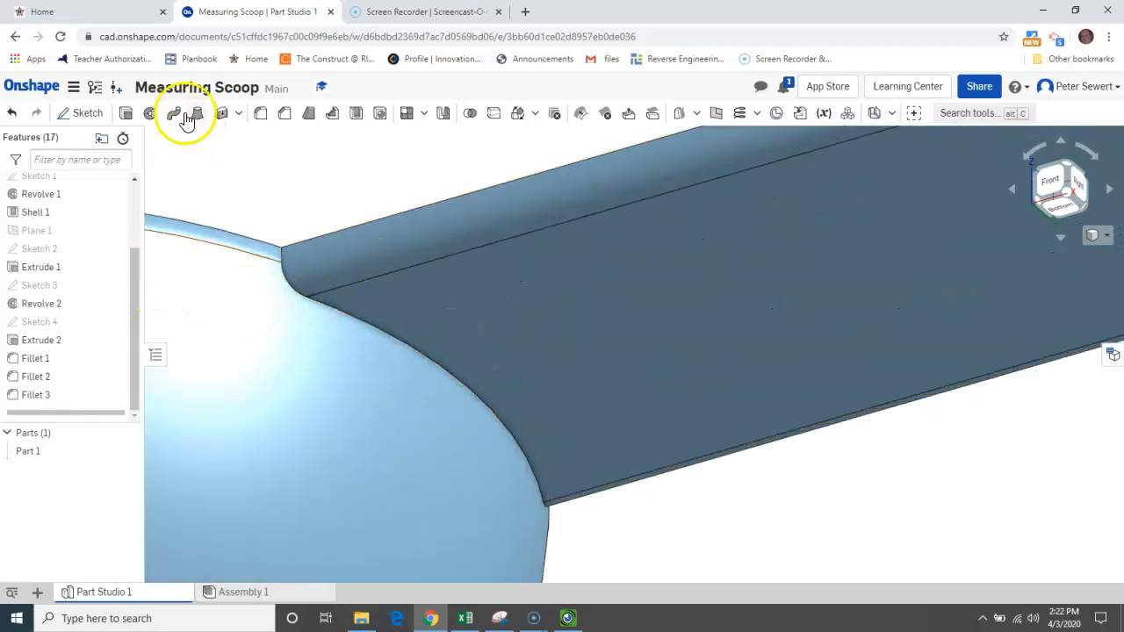
pyautogui.click(260, 116)
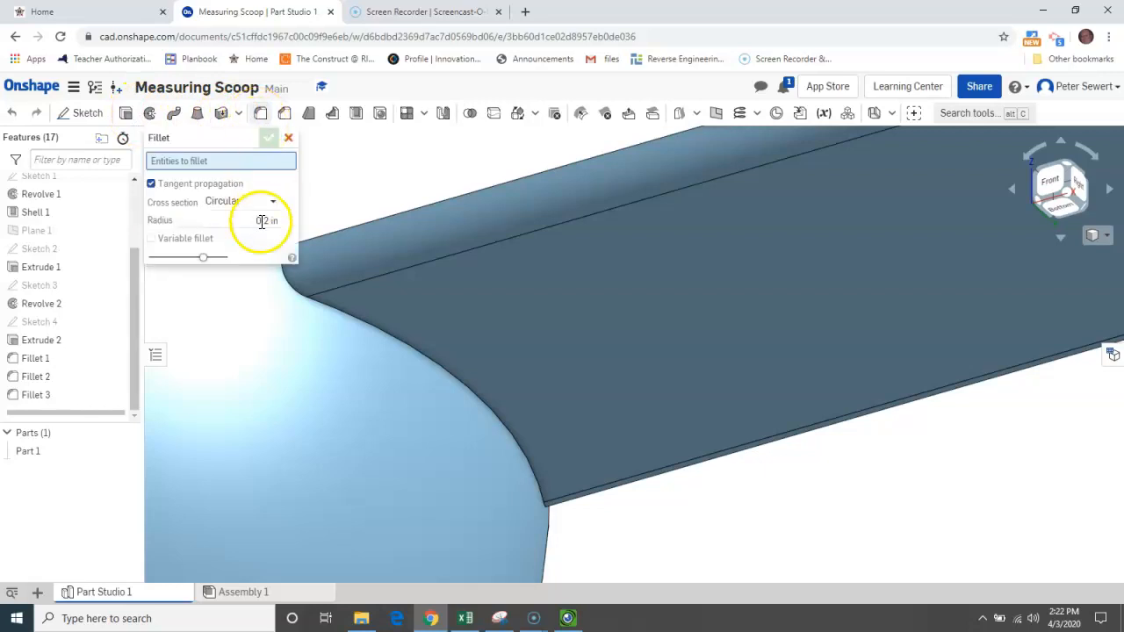
pyautogui.click(303, 300)
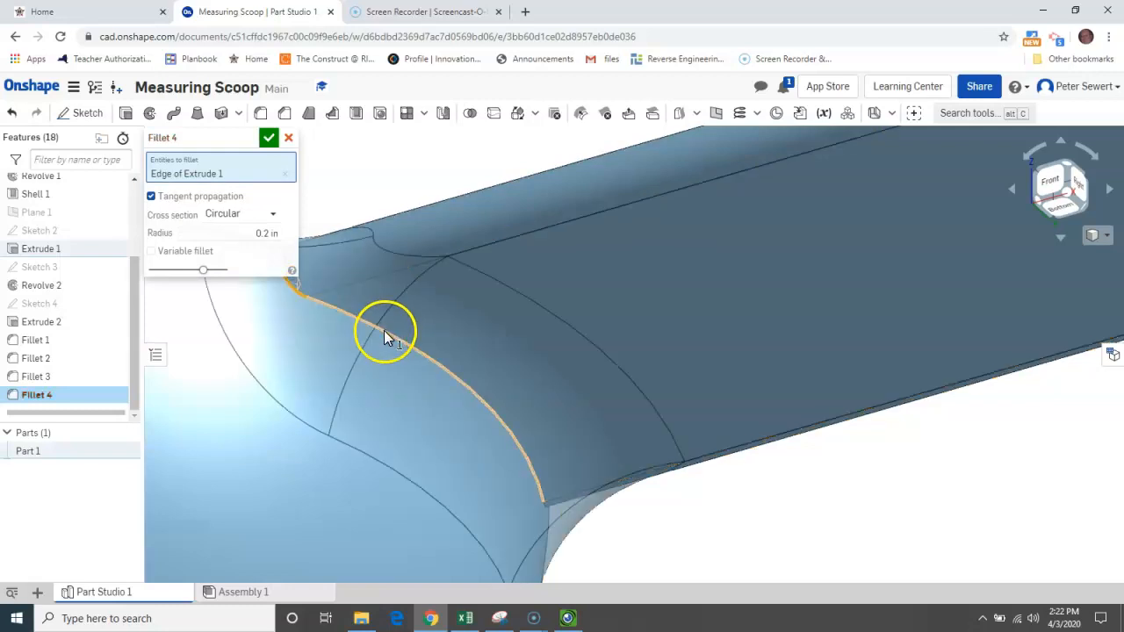
pyautogui.click(386, 336)
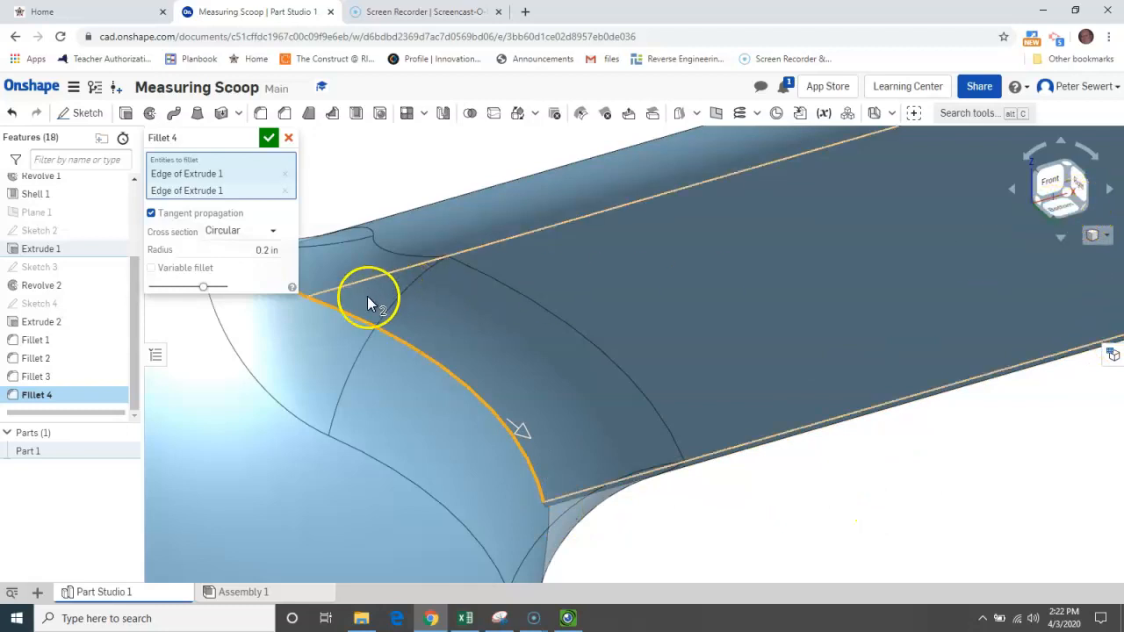
# Step: Add the edge on the far side of the handle to the joint fillet and set its radius to 0.02 in
pyautogui.scroll(2, 321, 323)
pyautogui.scroll(-2, 321, 323)
pyautogui.scroll(-4, 771, 366)
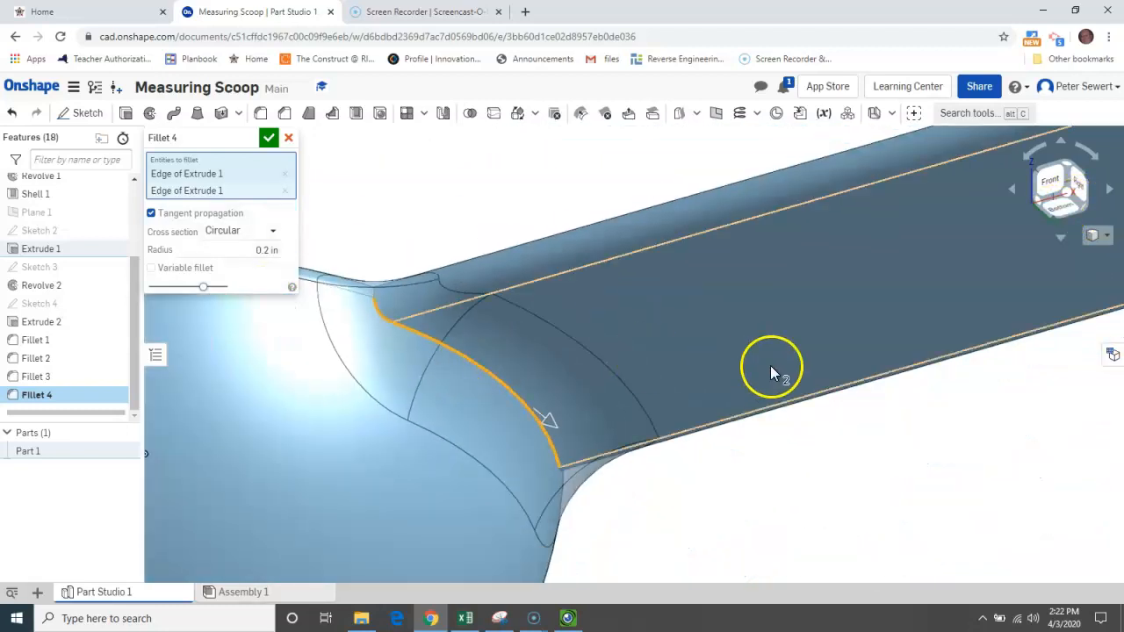
pyautogui.moveTo(834, 332); pyautogui.dragTo(659, 363, button='right')
pyautogui.scroll(-2, 869, 390)
pyautogui.scroll(5, 866, 395)
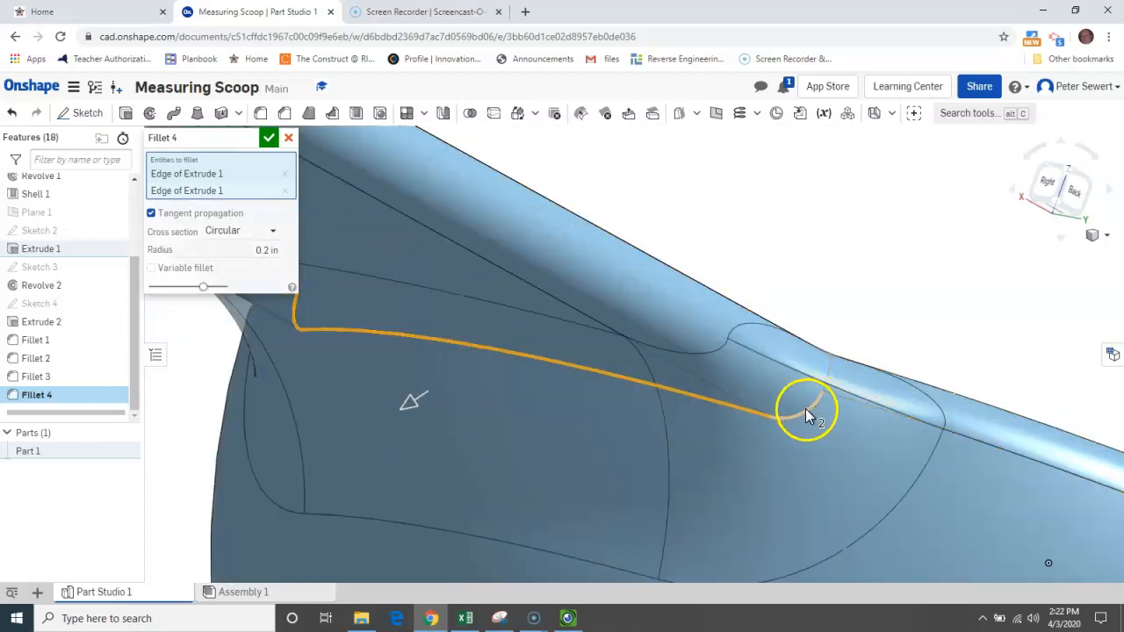
pyautogui.click(805, 406)
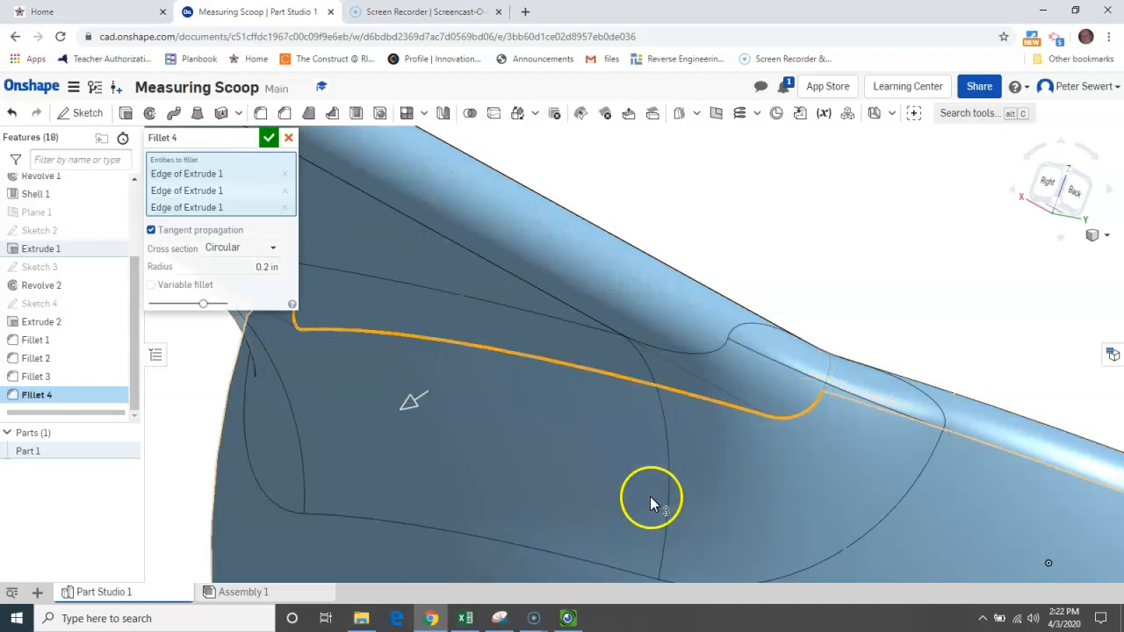
pyautogui.click(265, 266)
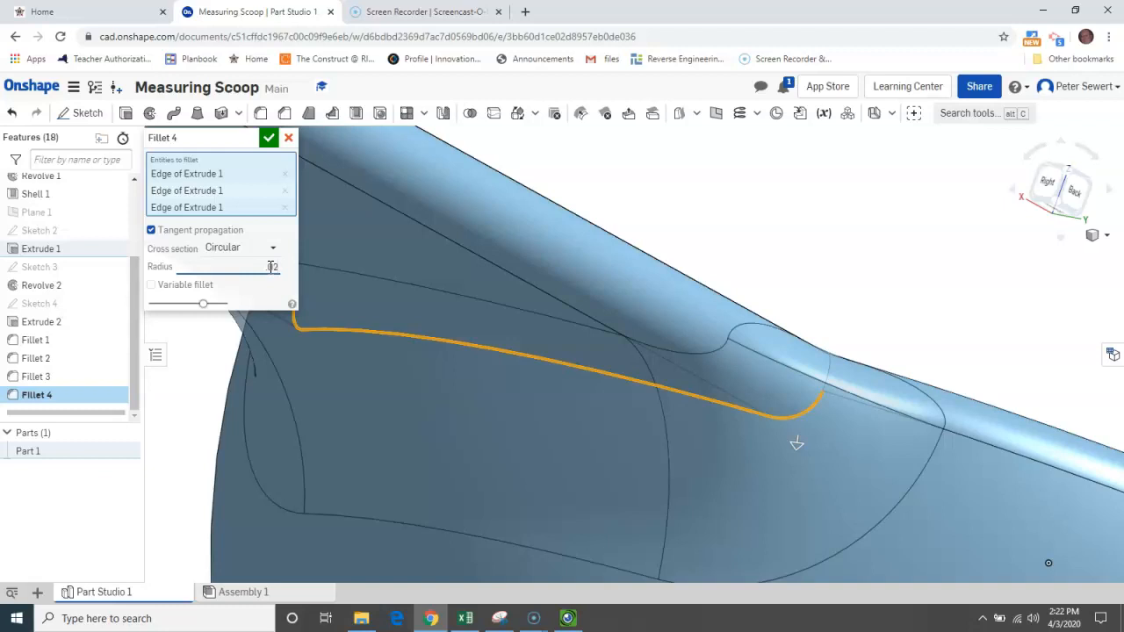
pyautogui.press('Return')
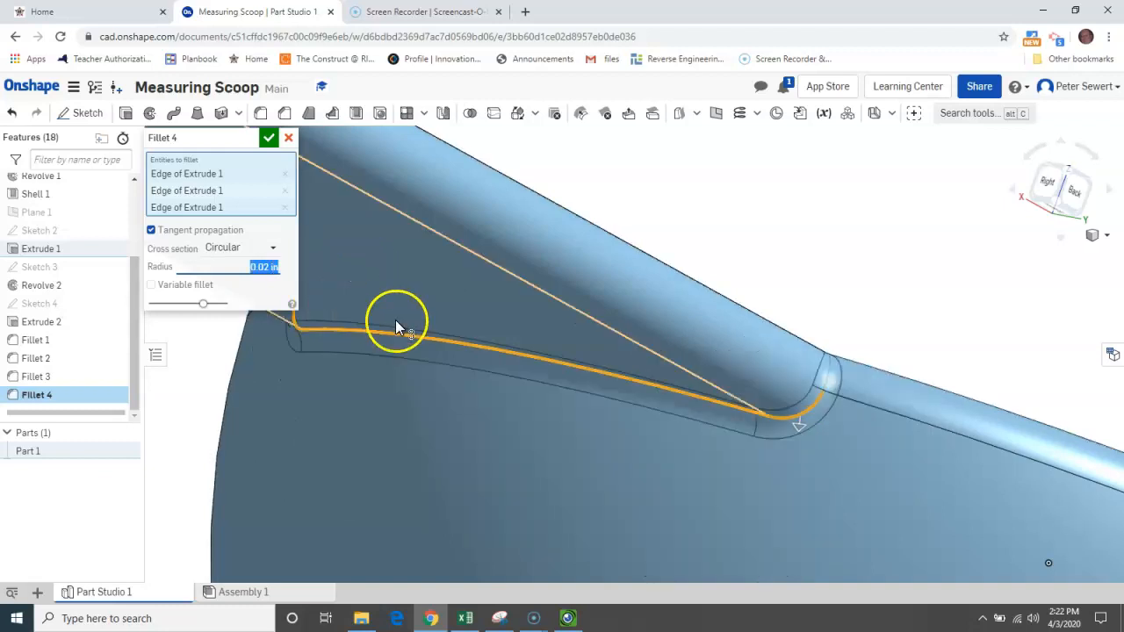
# Step: Examine the handle-to-bowl fillet preview from several angles, return to the isometric view and accept the fillet
pyautogui.scroll(4, 790, 300)
pyautogui.scroll(-7, 787, 302)
pyautogui.moveTo(736, 287); pyautogui.dragTo(766, 321, button='right')
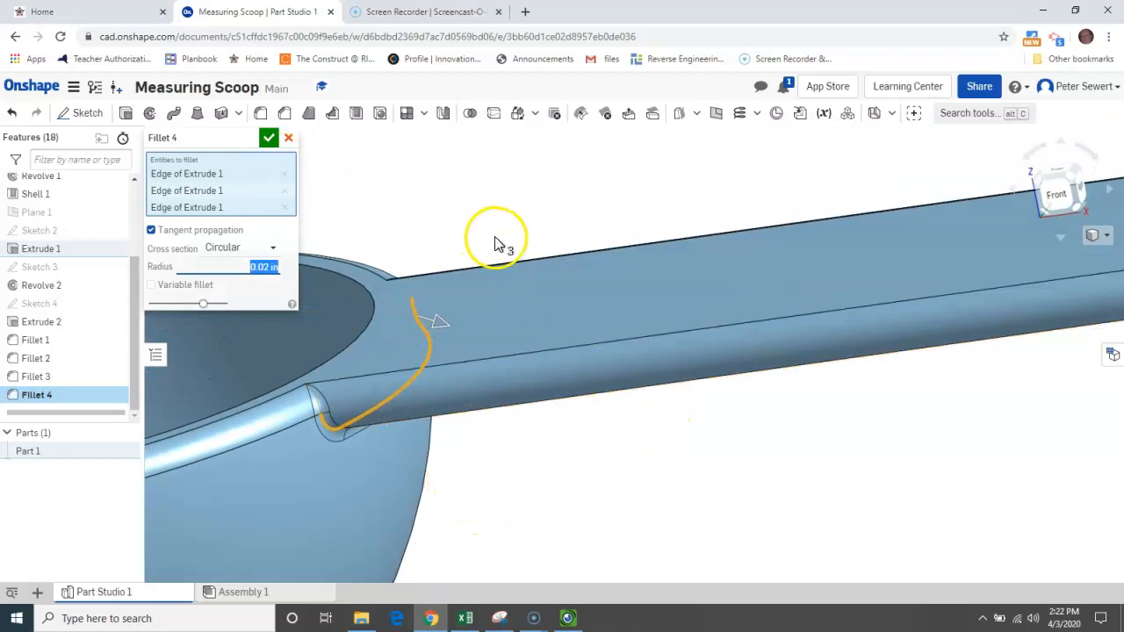
pyautogui.moveTo(497, 243); pyautogui.dragTo(501, 237, button='right')
pyautogui.scroll(-5, 501, 235)
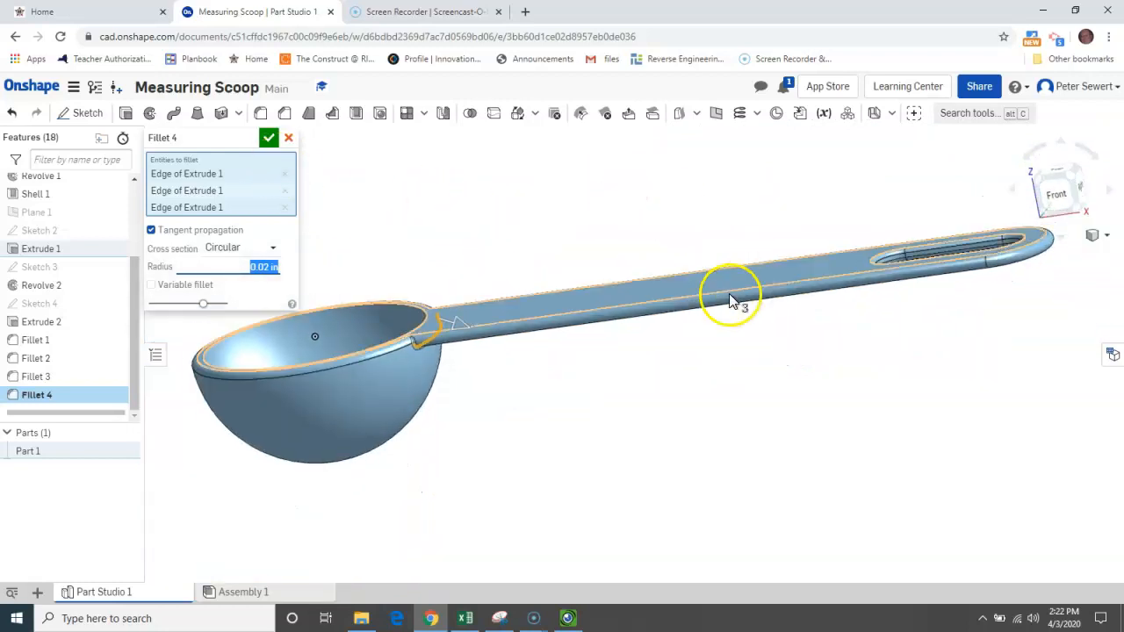
pyautogui.click(1108, 238)
pyautogui.click(1061, 254)
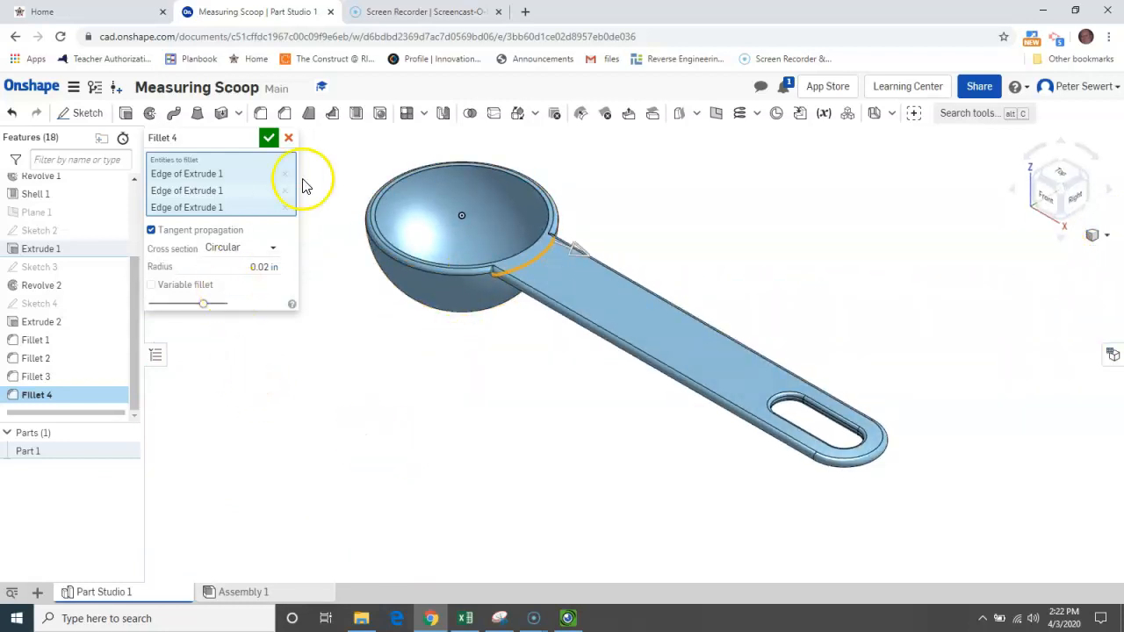
pyautogui.click(268, 139)
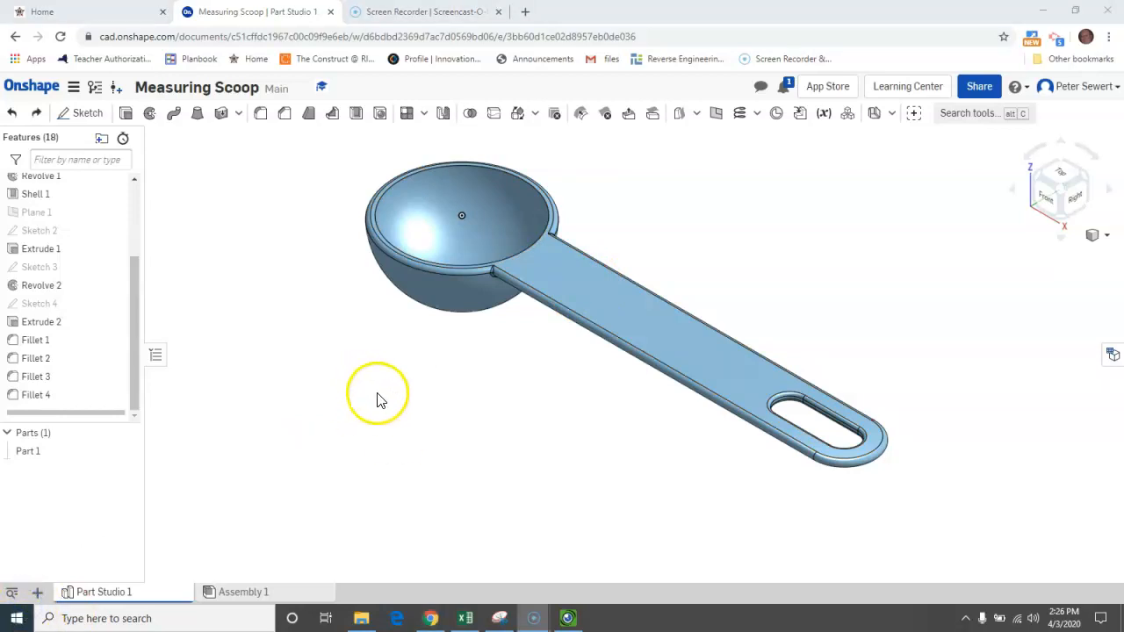
# Step: Start a new sketch on the handle's flat upper face and view it normal to the sketch plane
pyautogui.click(67, 115)
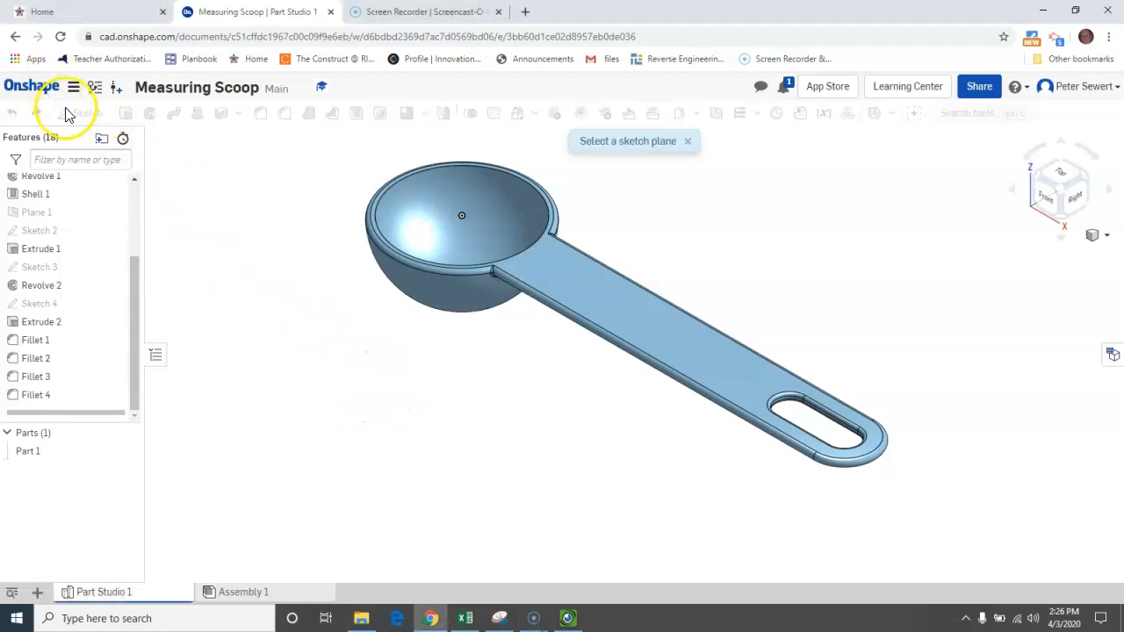
pyautogui.click(740, 385)
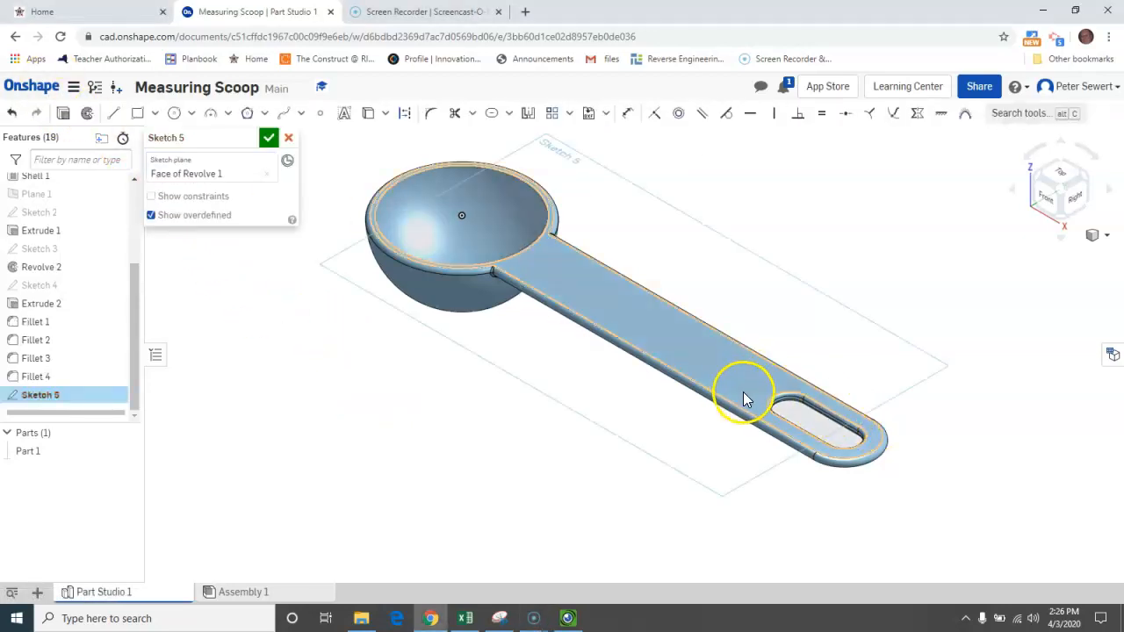
pyautogui.rightClick(979, 508)
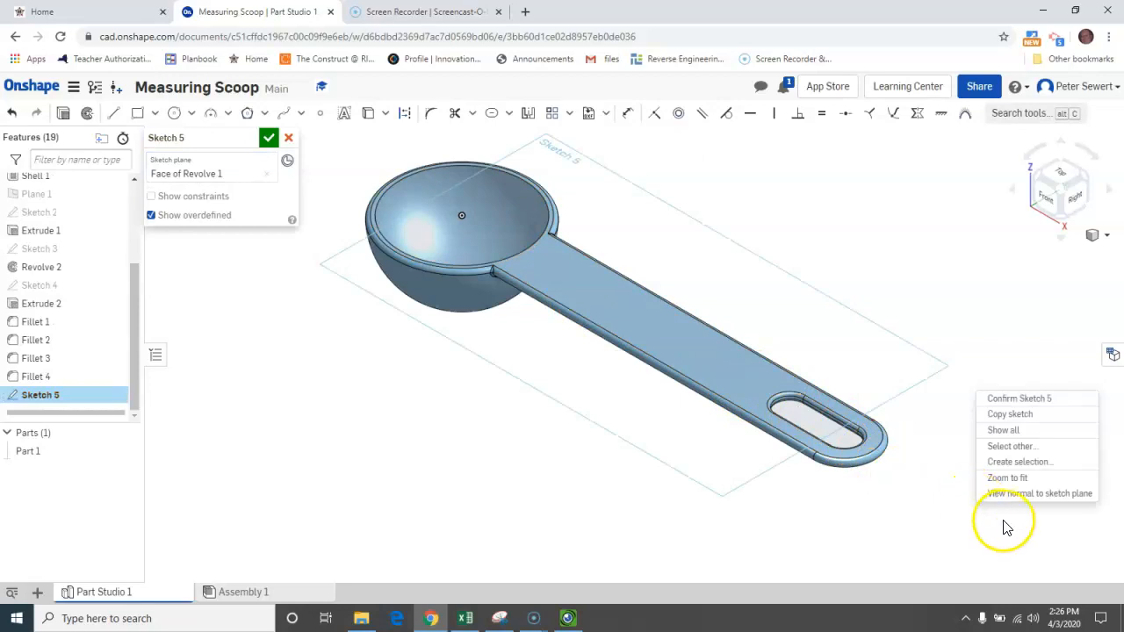
pyautogui.click(1015, 502)
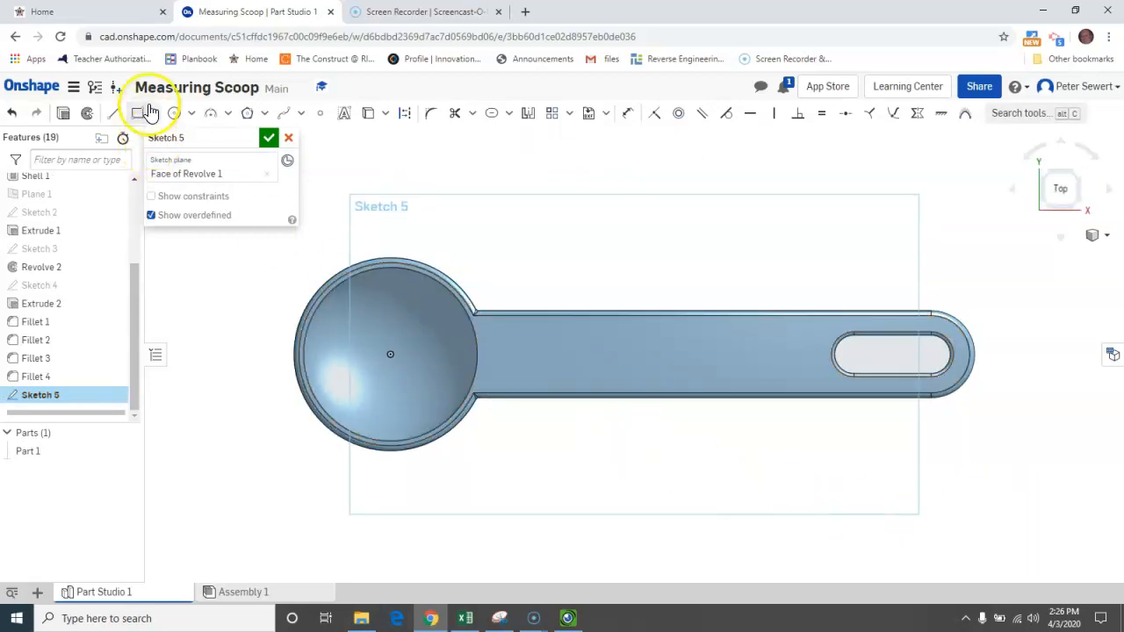
# Step: Add sketch text with the person's title and surname along the handle, in a box about 0.355 in tall starting near the bowl
pyautogui.click(343, 118)
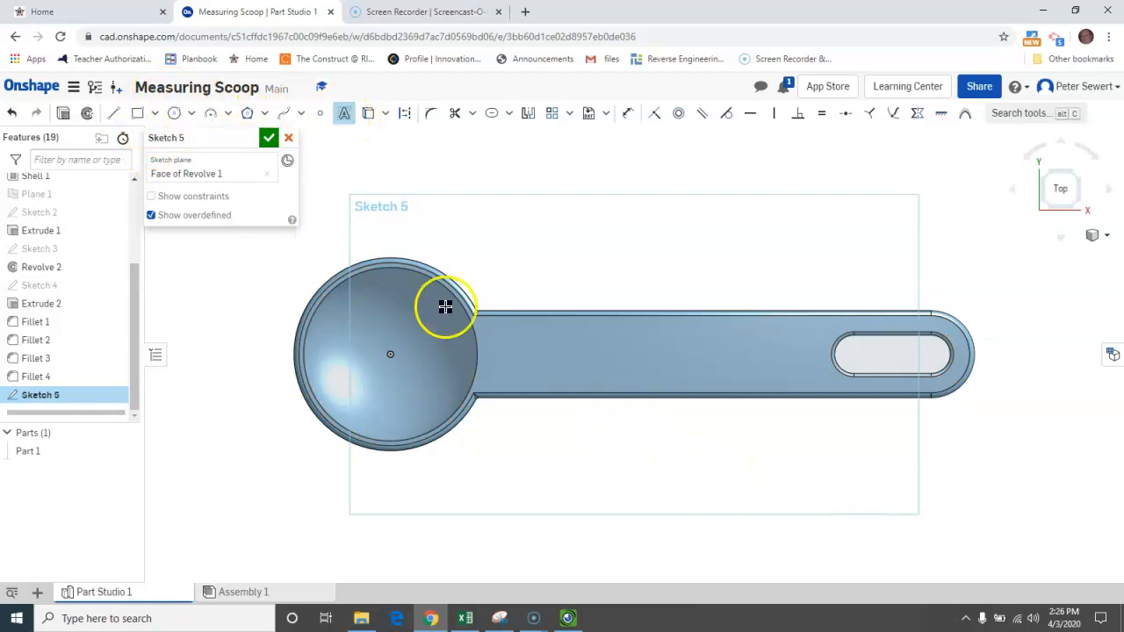
pyautogui.click(502, 329)
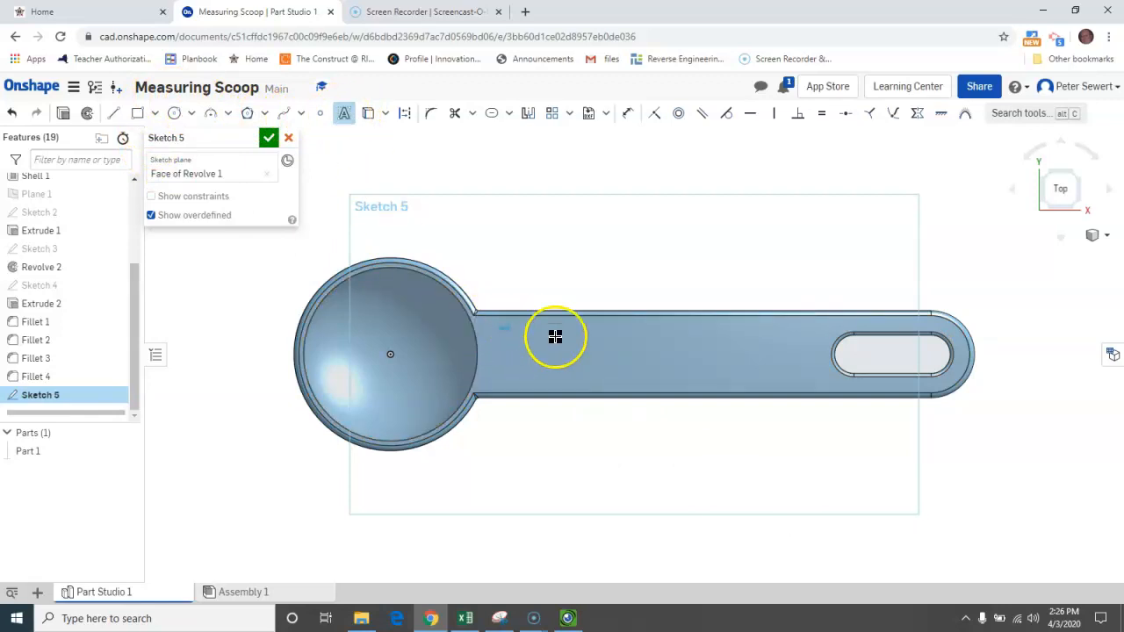
pyautogui.click(814, 384)
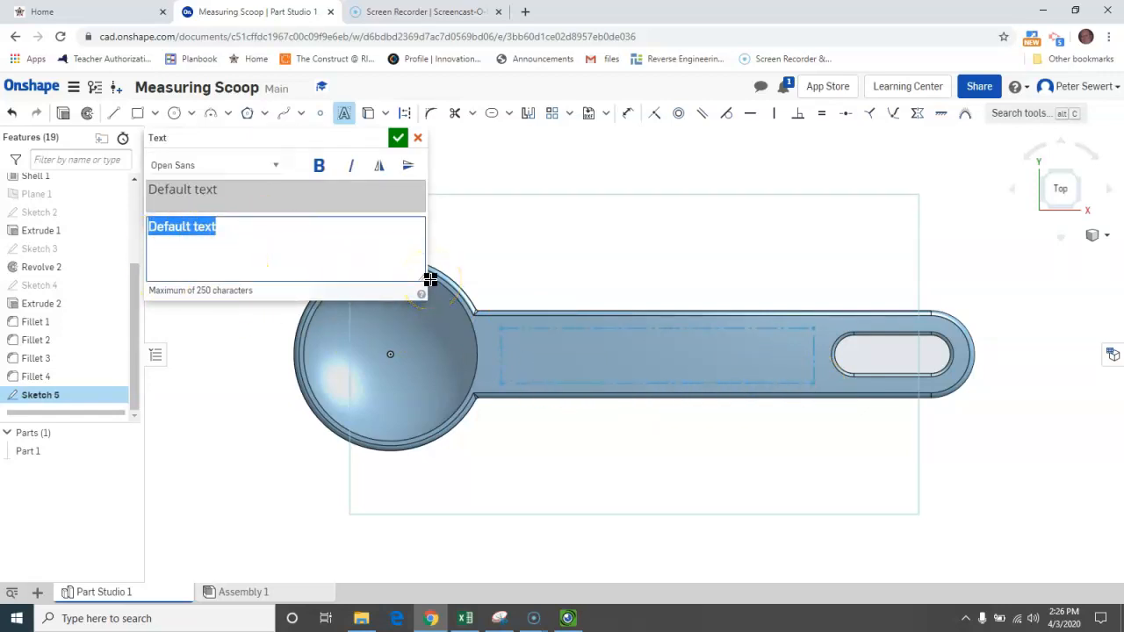
pyautogui.write('Mr. Sewert')
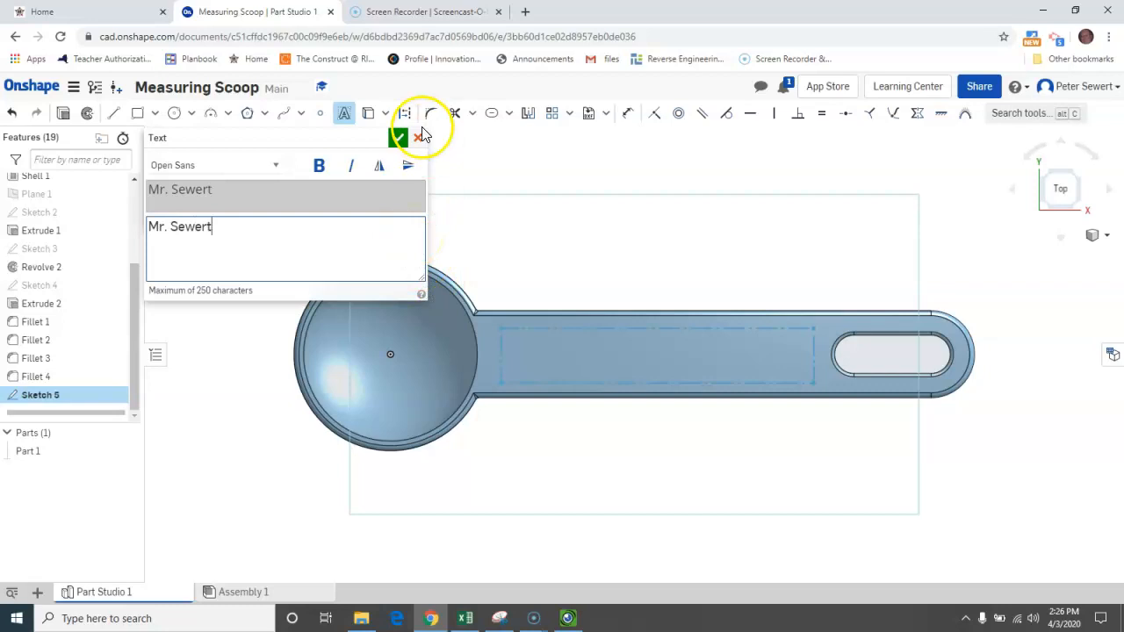
pyautogui.click(397, 138)
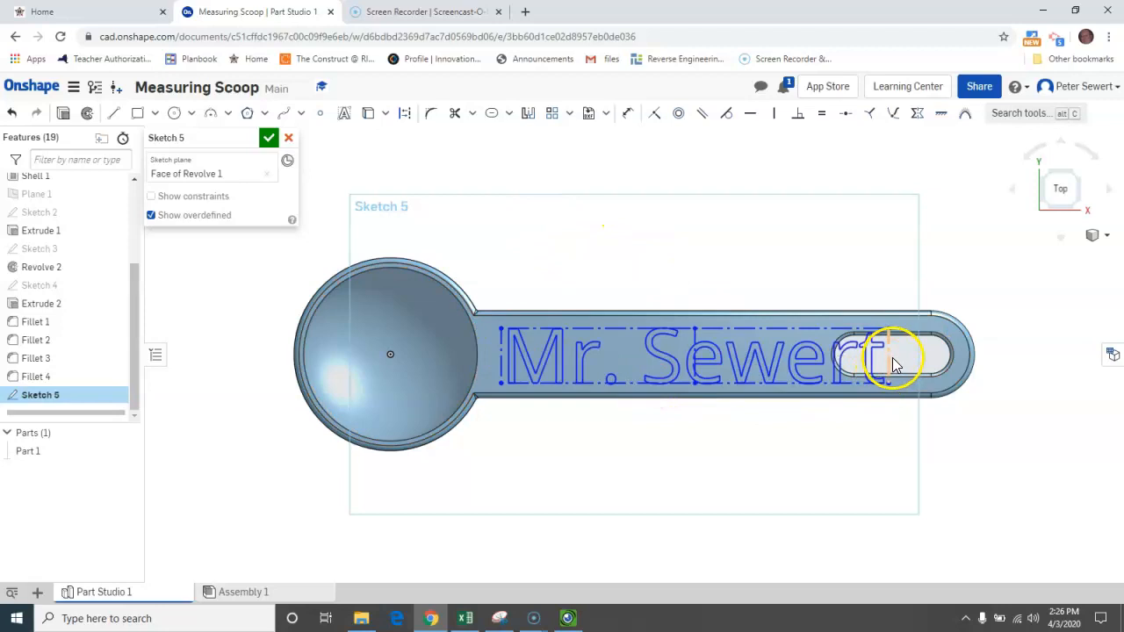
# Step: Try to shift and resize the name text so it clears the slot, and undo back to the empty sketch
pyautogui.press('u')
pyautogui.moveTo(889, 359)
pyautogui.mouseDown()
pyautogui.moveTo(846, 359)
pyautogui.moveTo(876, 360)
pyautogui.moveTo(859, 362)
pyautogui.mouseUp()
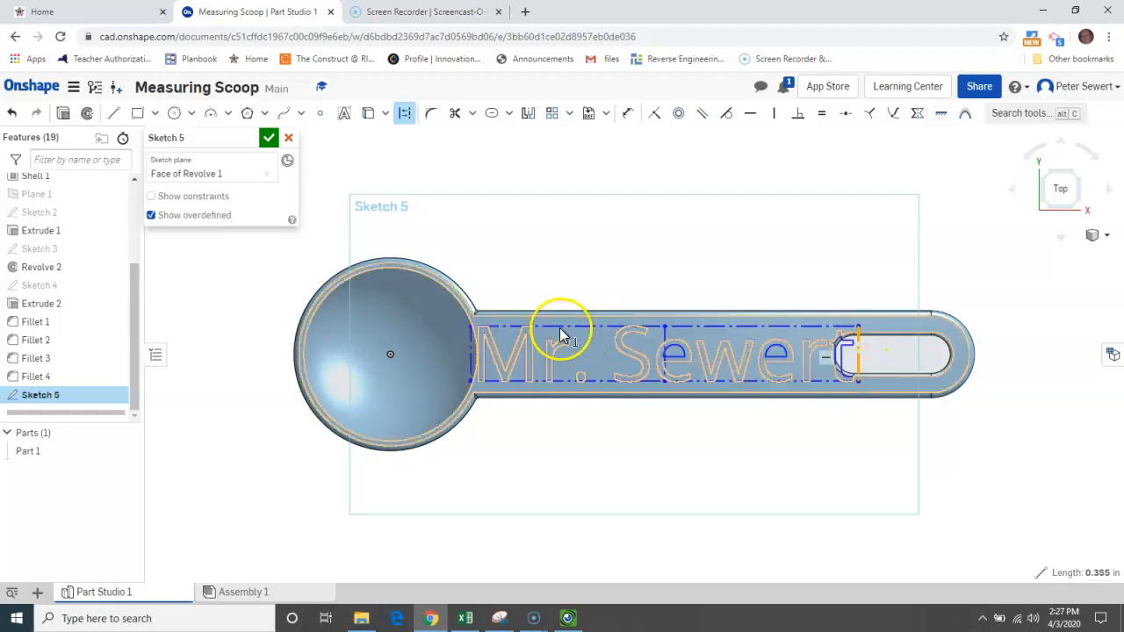
pyautogui.click(470, 335)
pyautogui.press('Delete')
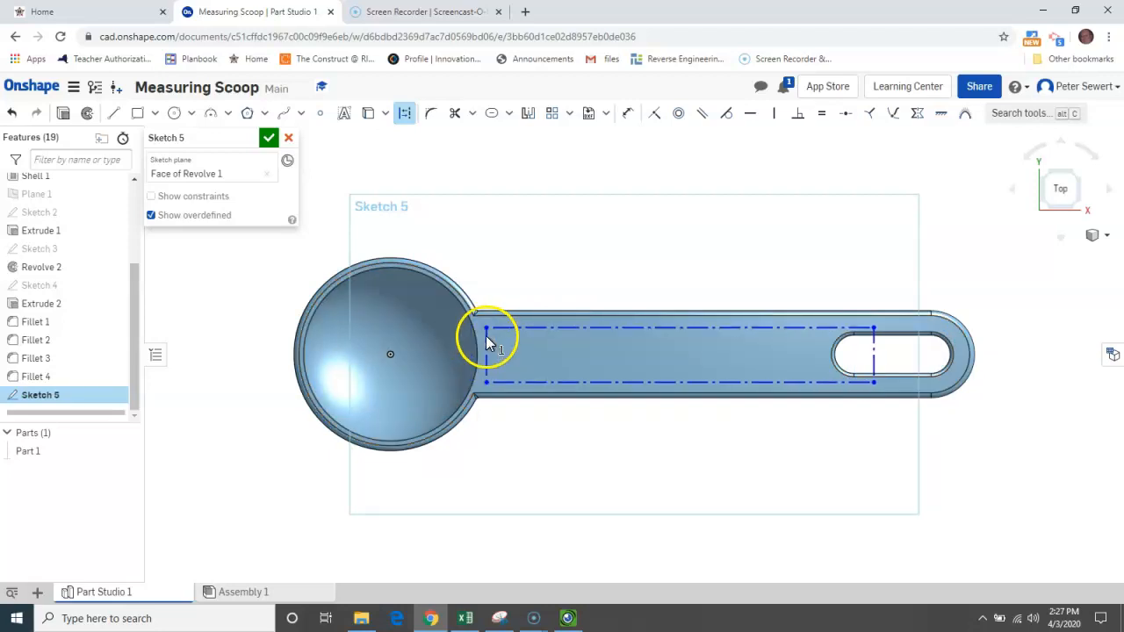
pyautogui.hotkey('ctrl', 'z')
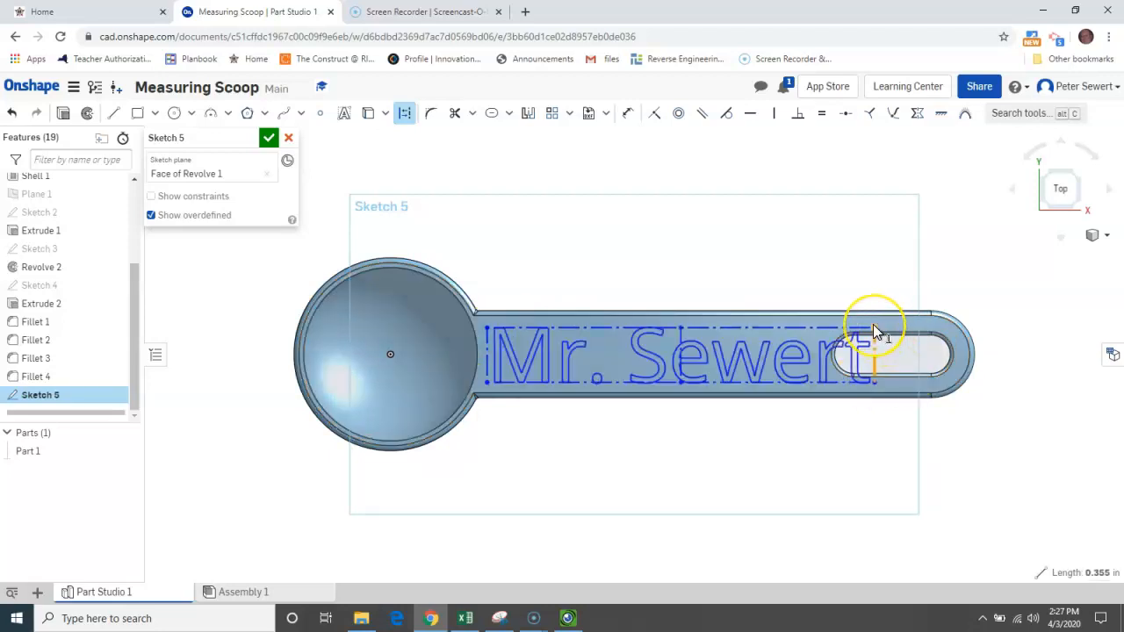
pyautogui.moveTo(874, 326)
pyautogui.mouseDown()
pyautogui.moveTo(846, 327)
pyautogui.moveTo(879, 334)
pyautogui.mouseUp()
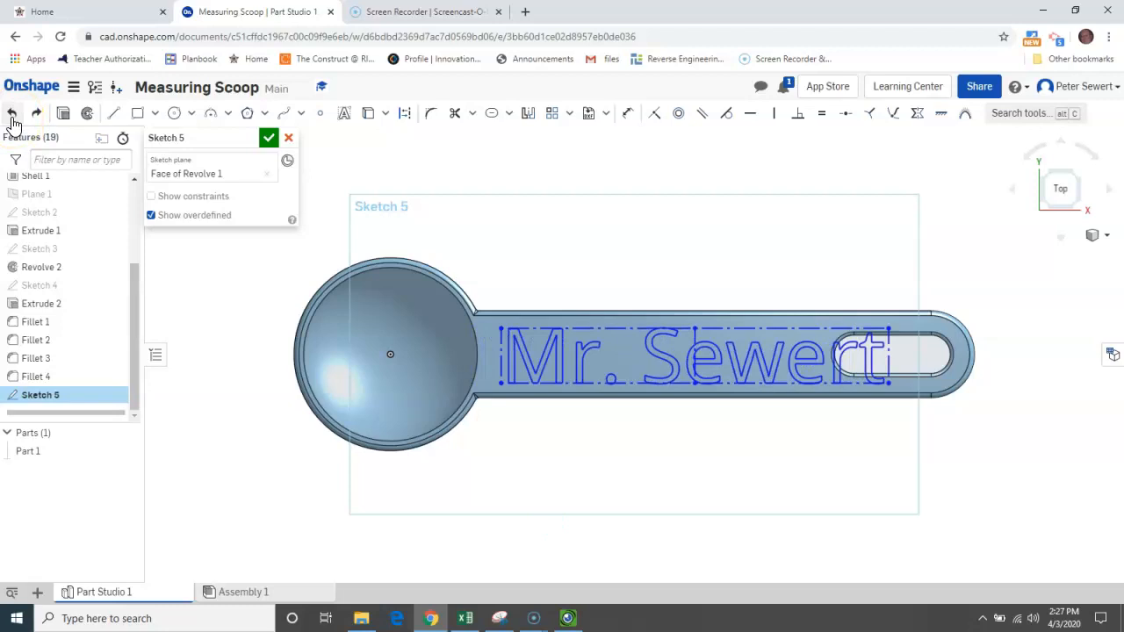
pyautogui.click(12, 115)
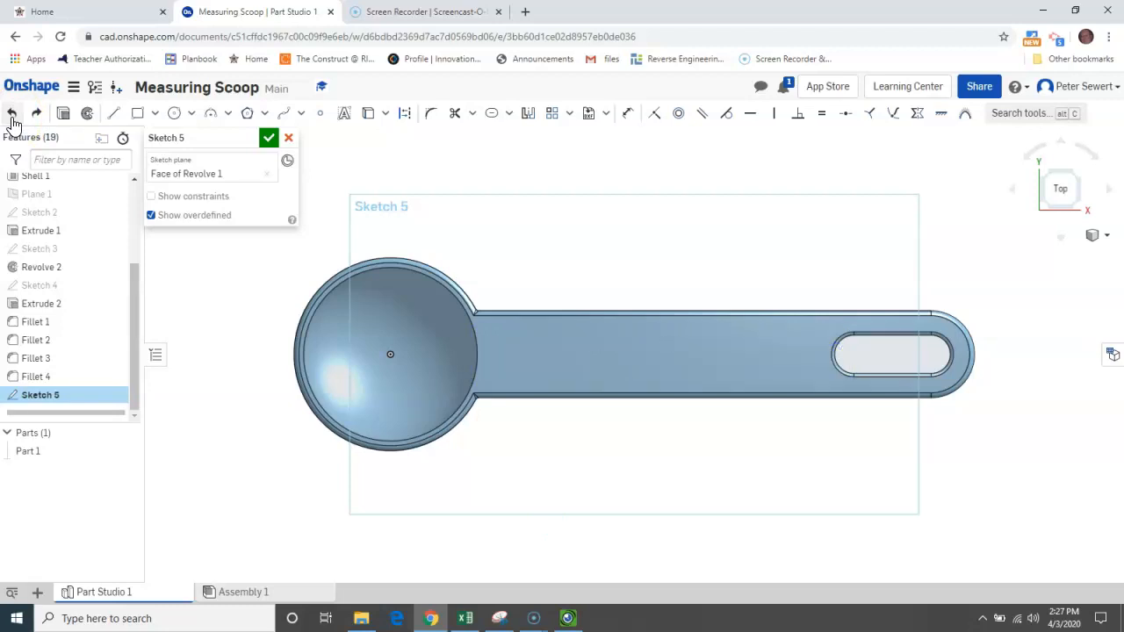
# Step: Place smaller sketch text with the person's title and surname between the bowl and the slot, and accept the sketch
pyautogui.click(344, 114)
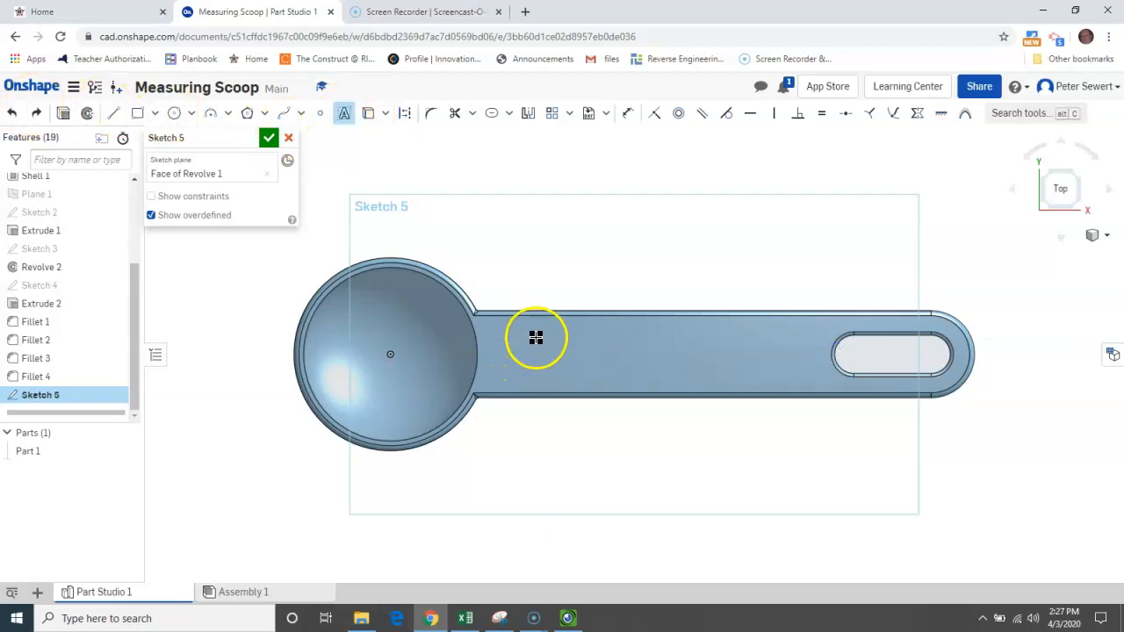
pyautogui.moveTo(536, 336); pyautogui.dragTo(768, 374)
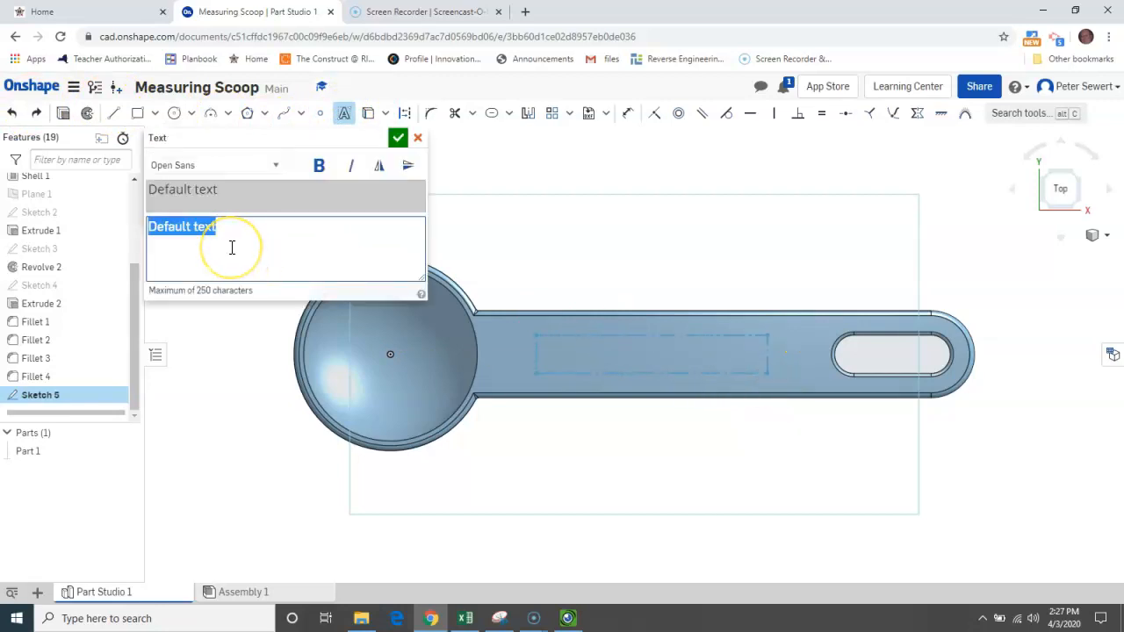
pyautogui.write('Mr. Sewert')
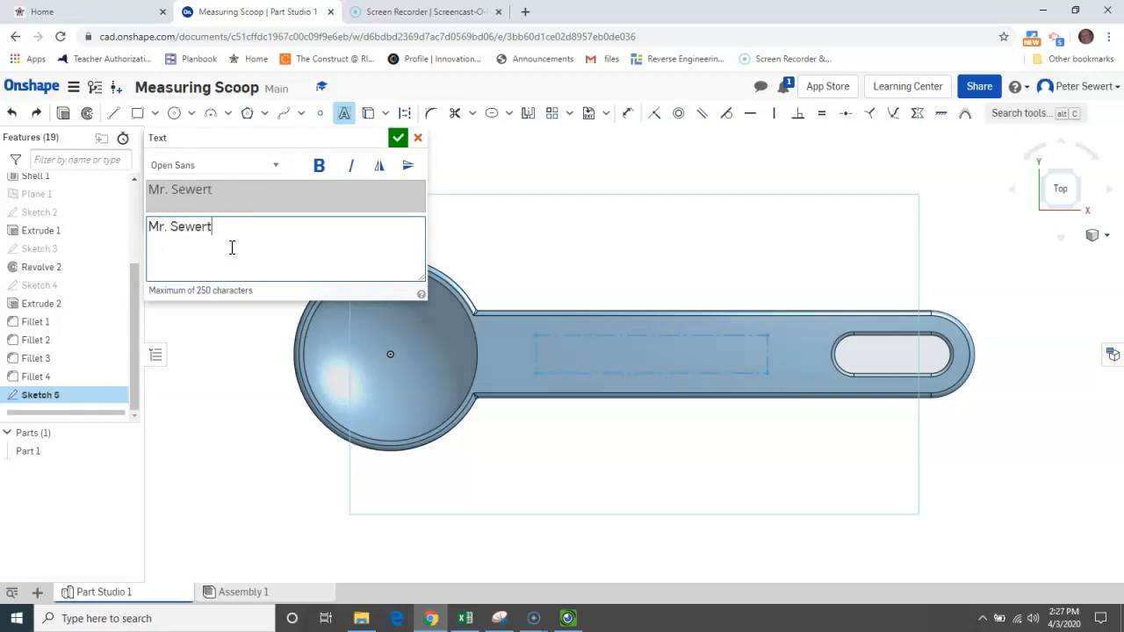
pyautogui.click(398, 138)
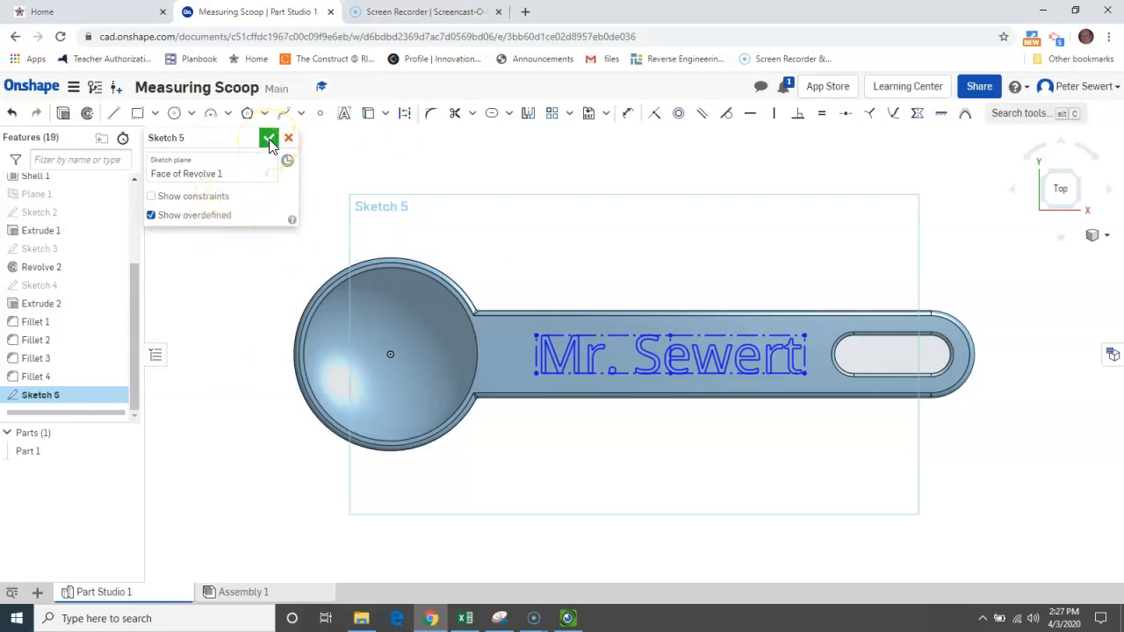
pyautogui.click(269, 138)
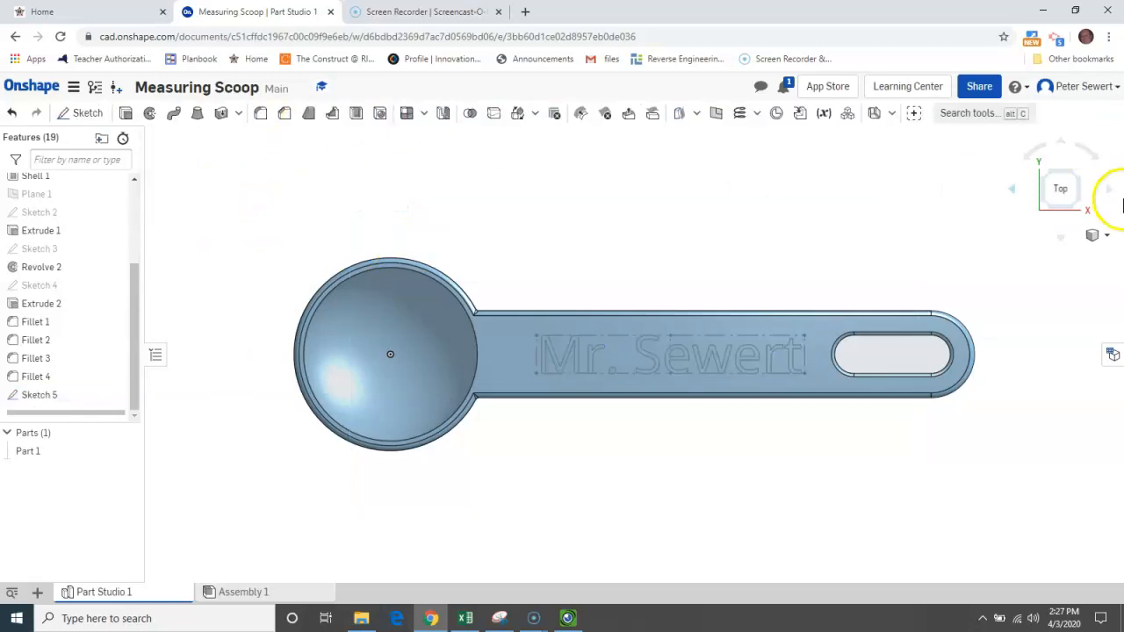
# Step: Extrude the name text 0.01 in as a blind Add to the handle and check the raised lettering in isometric view
pyautogui.rightClick(1027, 319)
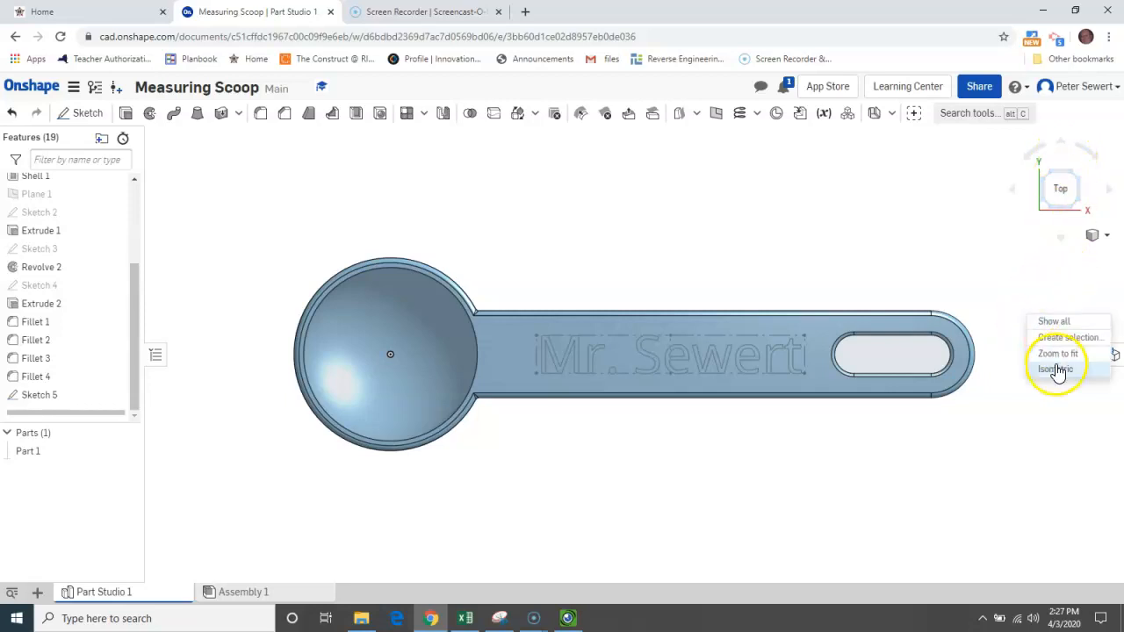
pyautogui.click(1054, 367)
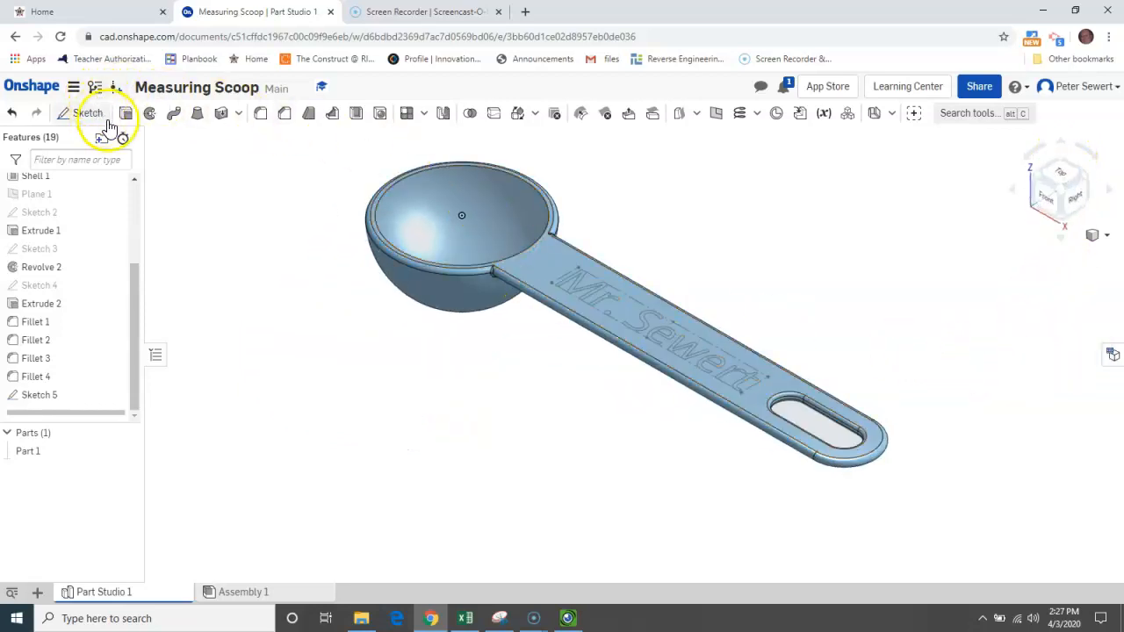
pyautogui.click(126, 114)
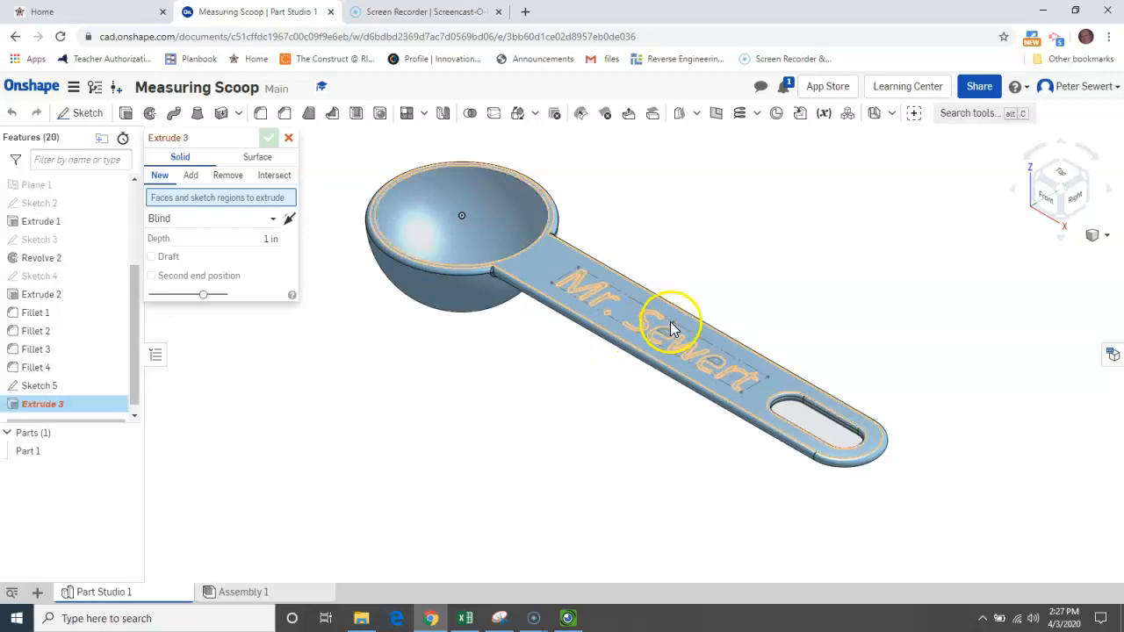
pyautogui.click(668, 334)
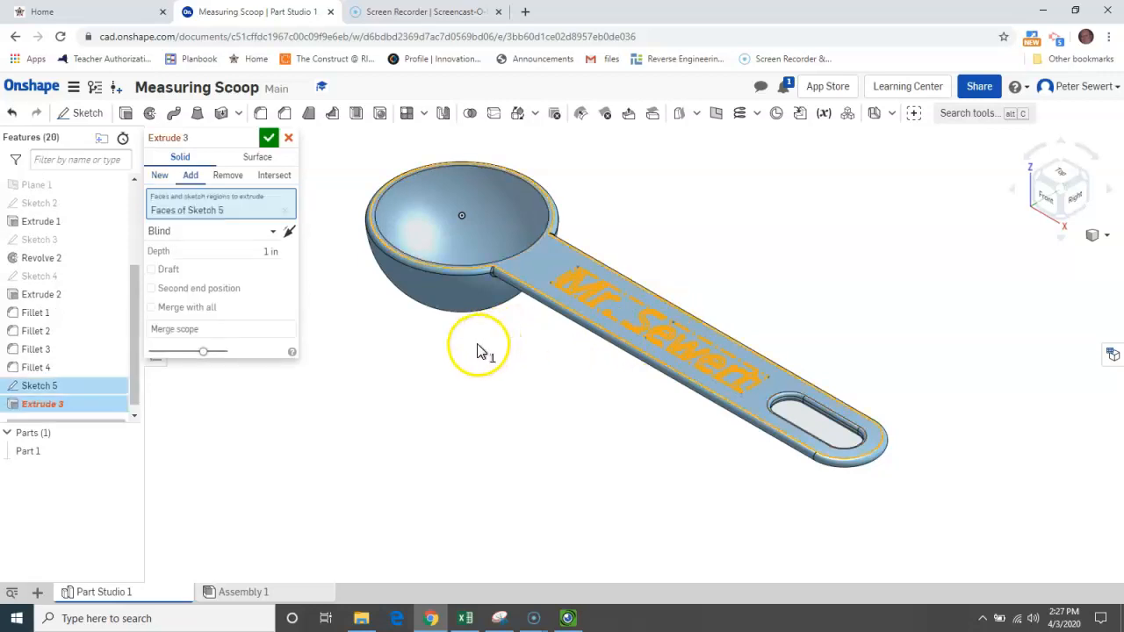
pyautogui.click(274, 252)
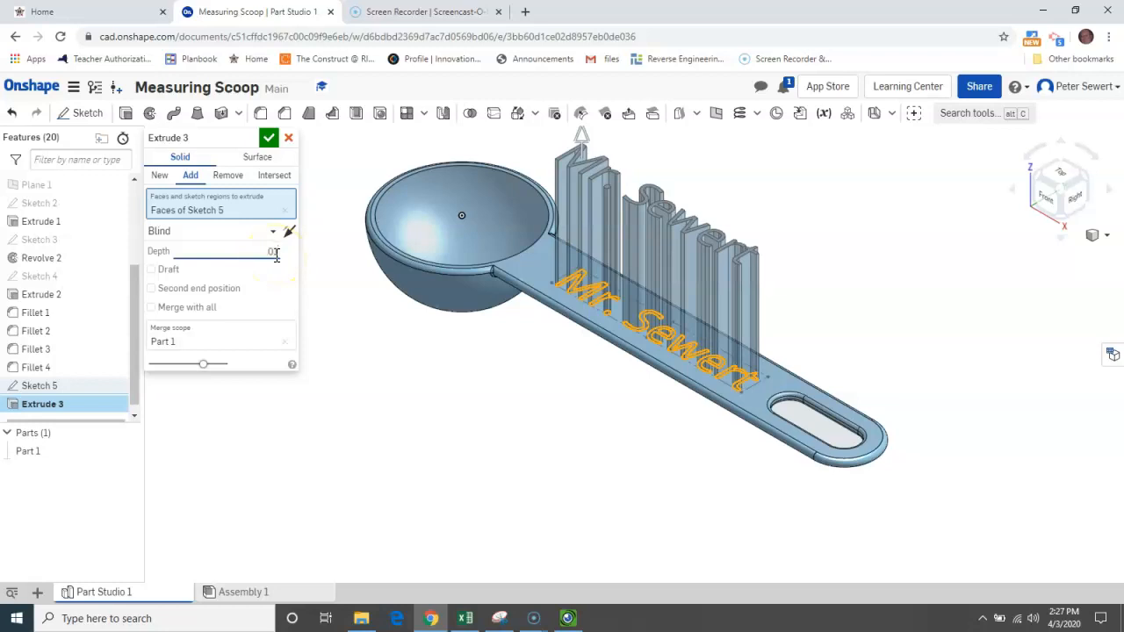
pyautogui.write('.01')
pyautogui.click(332, 255)
pyautogui.click(268, 137)
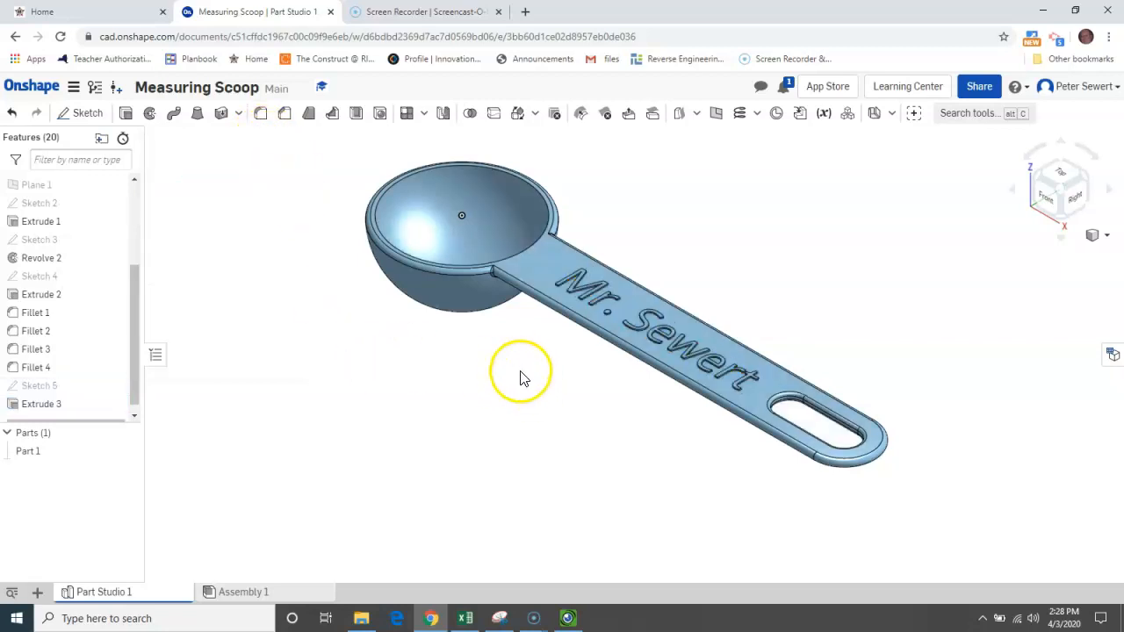
pyautogui.scroll(1, 592, 357)
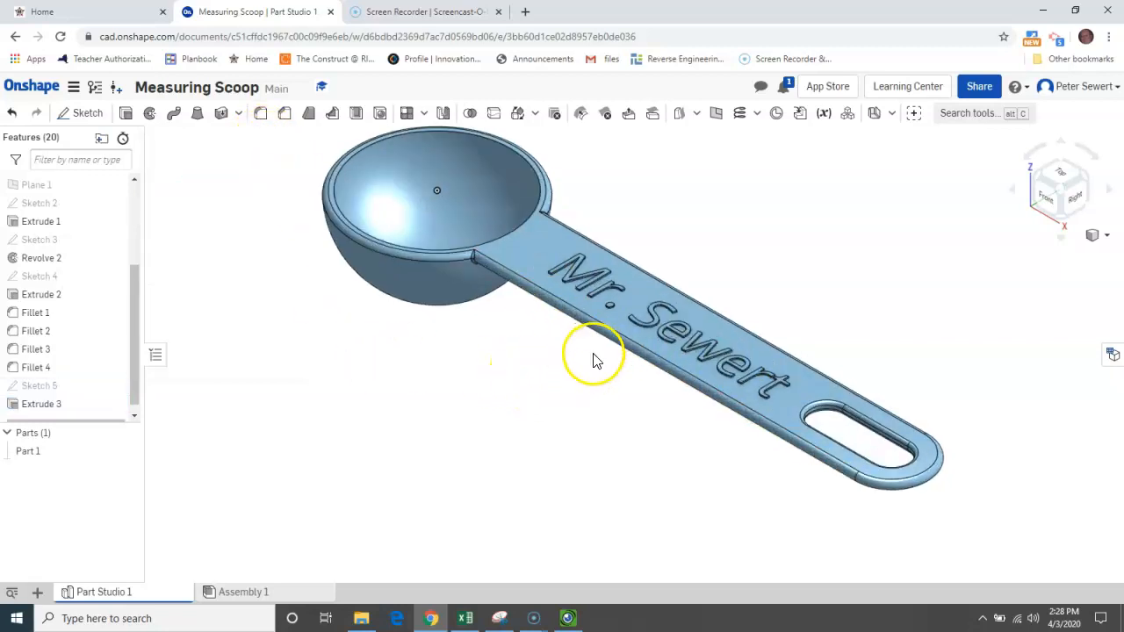
pyautogui.moveTo(590, 351); pyautogui.dragTo(570, 397, button='middle')
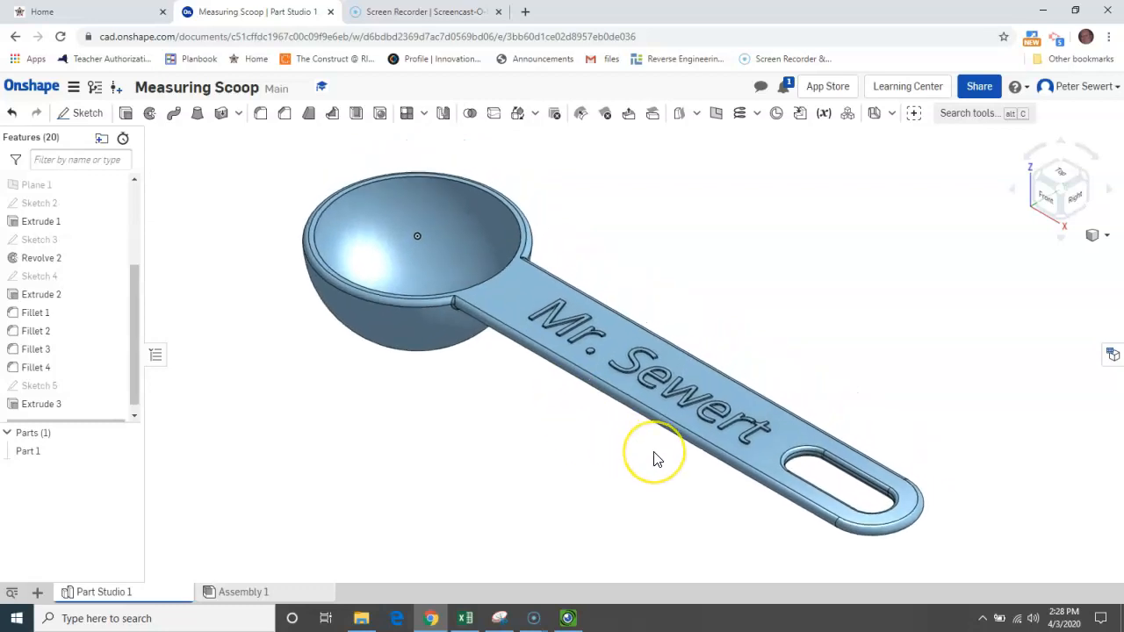